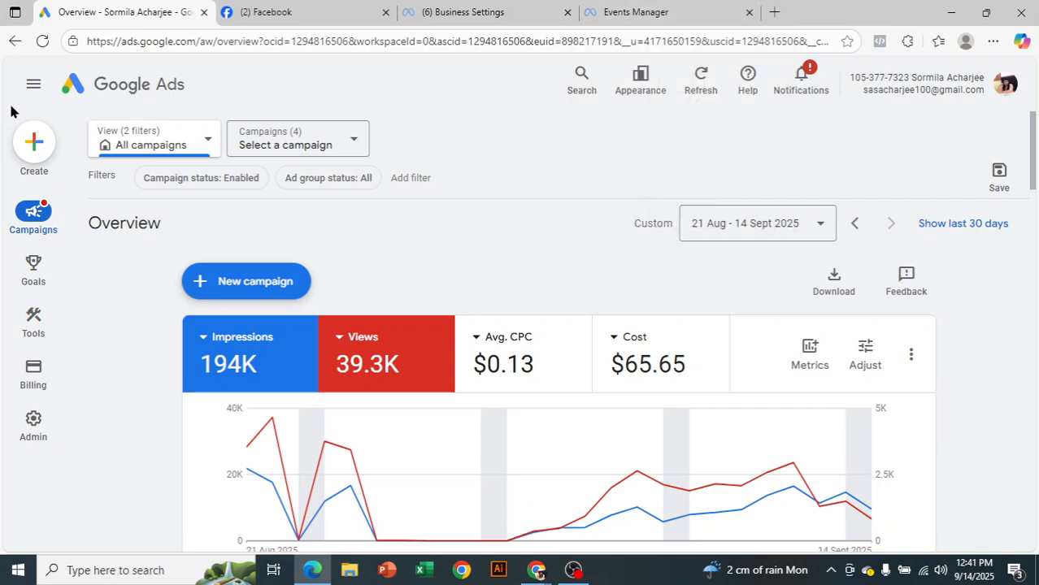
Open Keyword Planner and start a Discover new keywords search based on keywords.
mouse_move(9, 265)
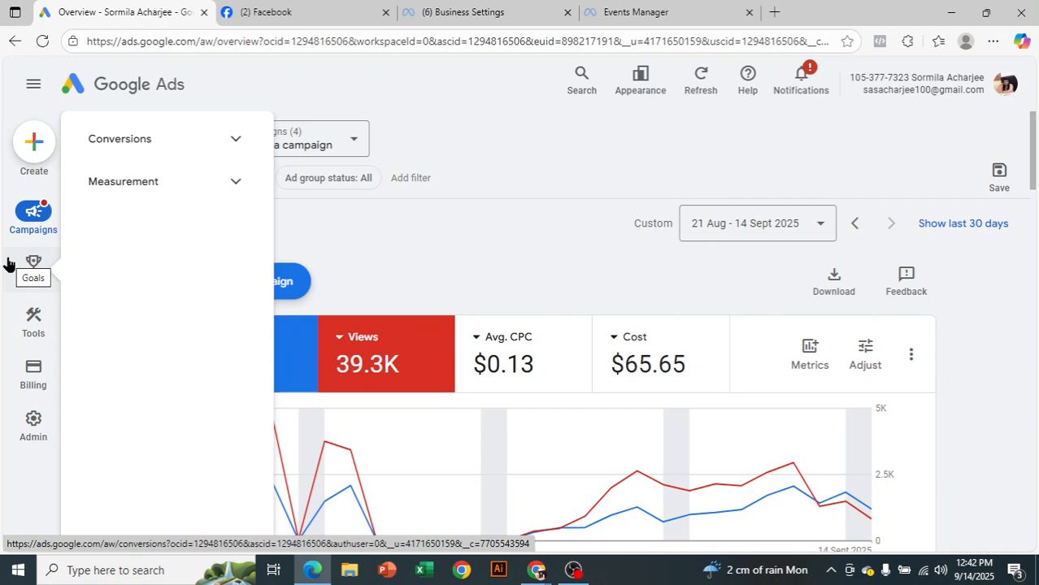
mouse_move(27, 320)
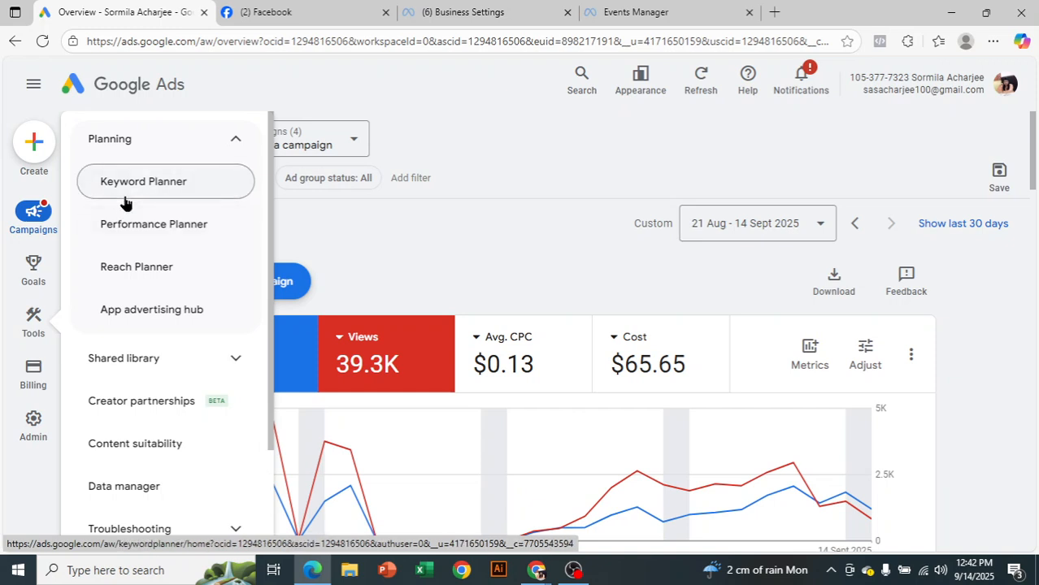
click(164, 186)
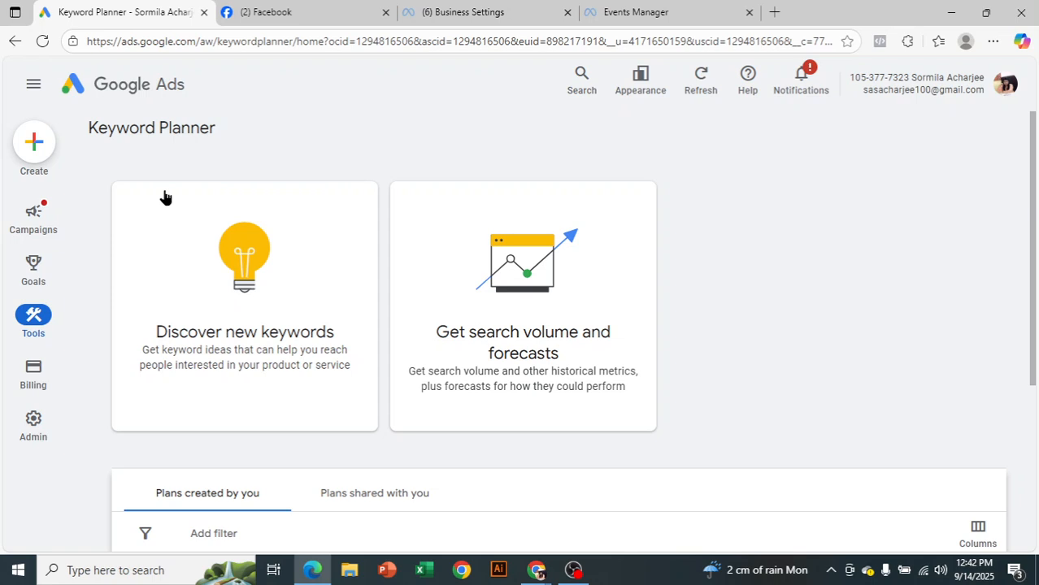
scroll(260, 309, down, 1)
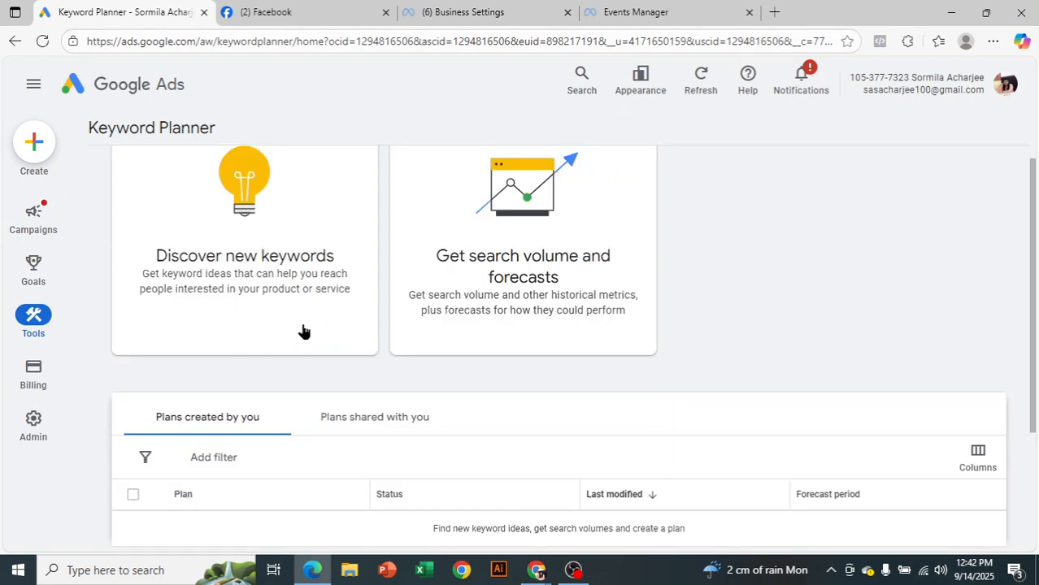
click(294, 262)
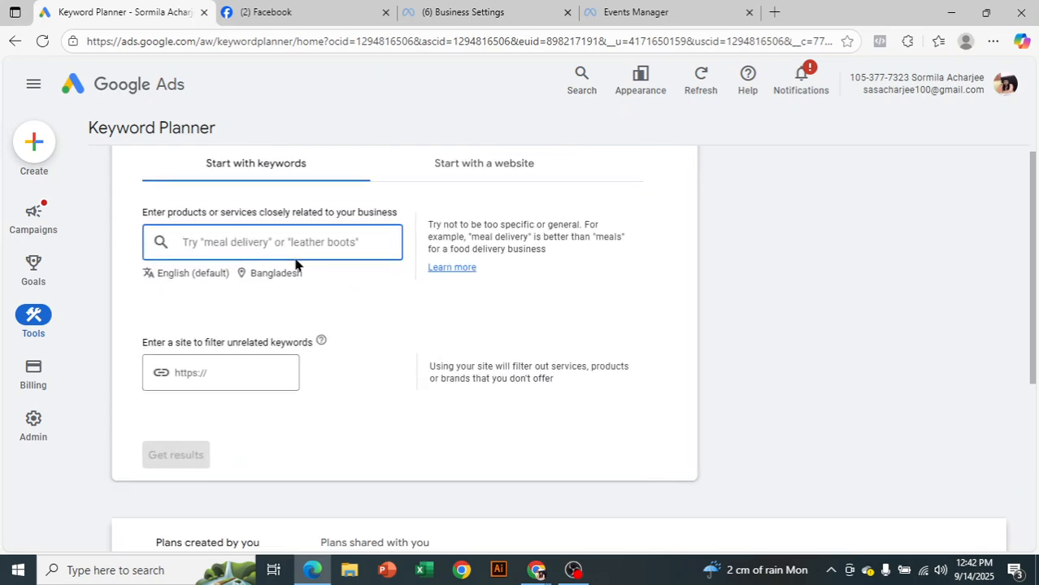
scroll(512, 386, down, 1)
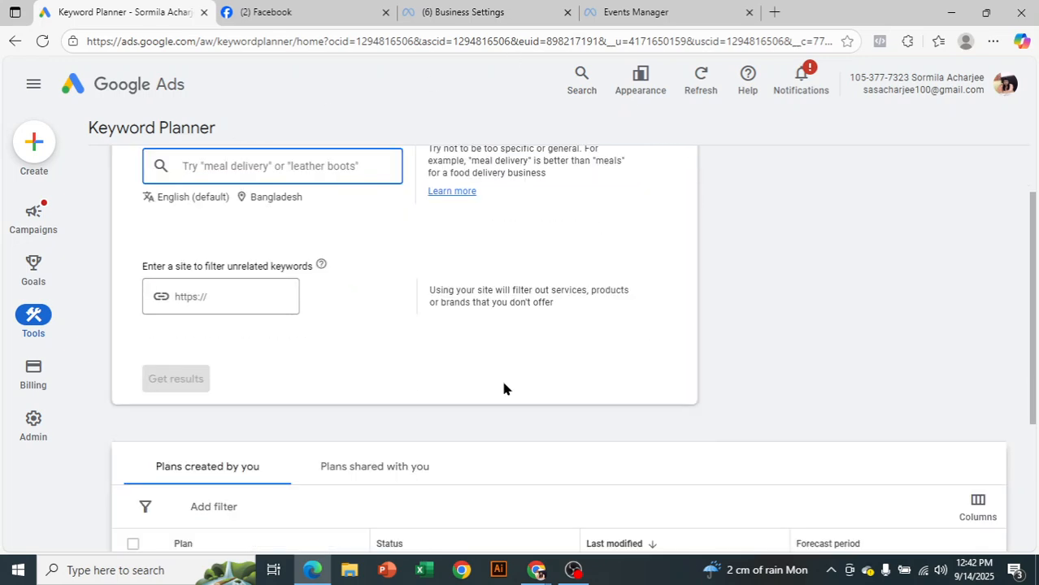
scroll(502, 382, up, 2)
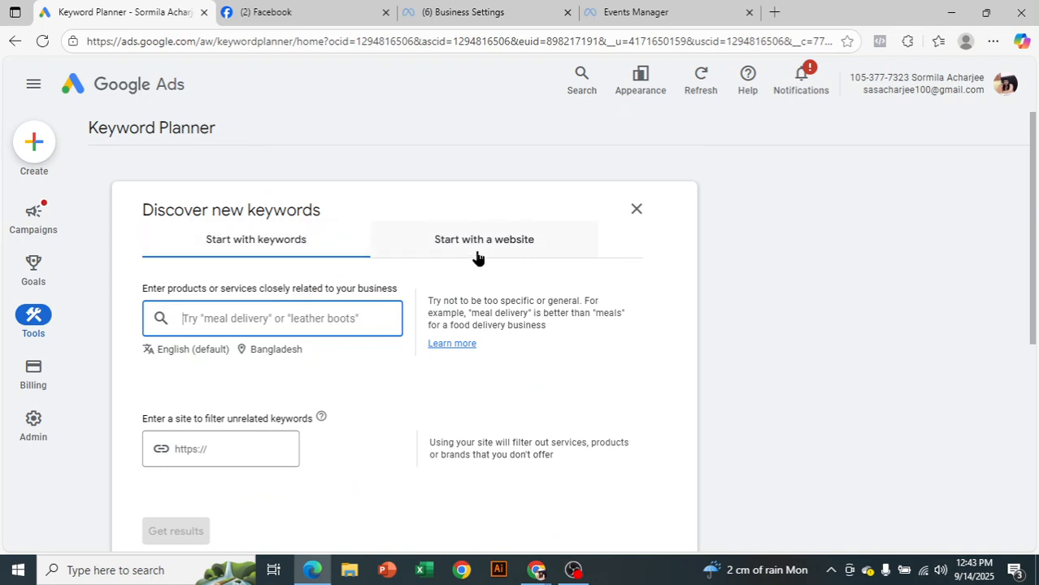
Add the United States to the keyword search's target locations alongside Bangladesh and save the selection.
click(261, 351)
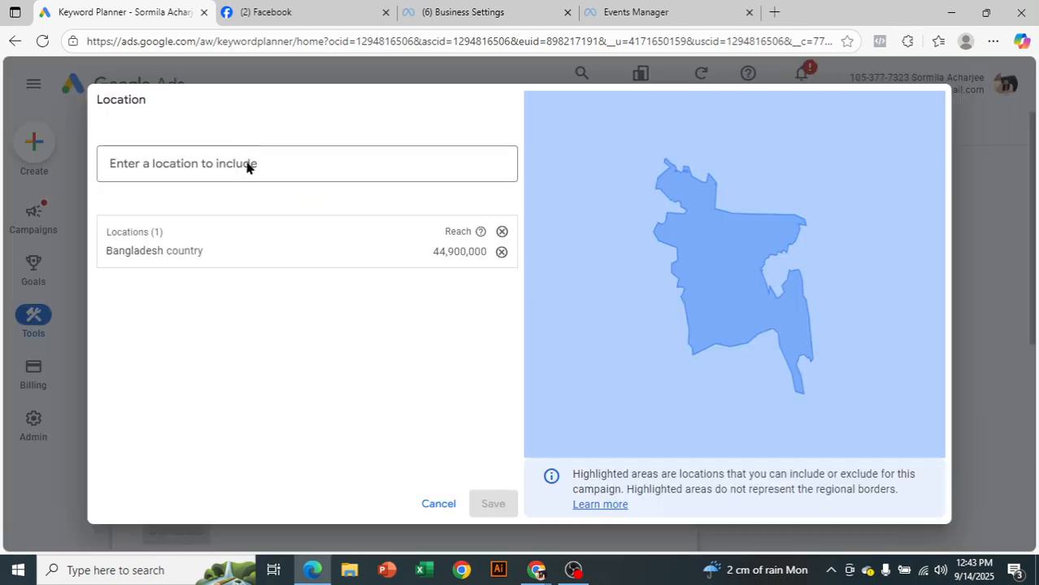
click(249, 167)
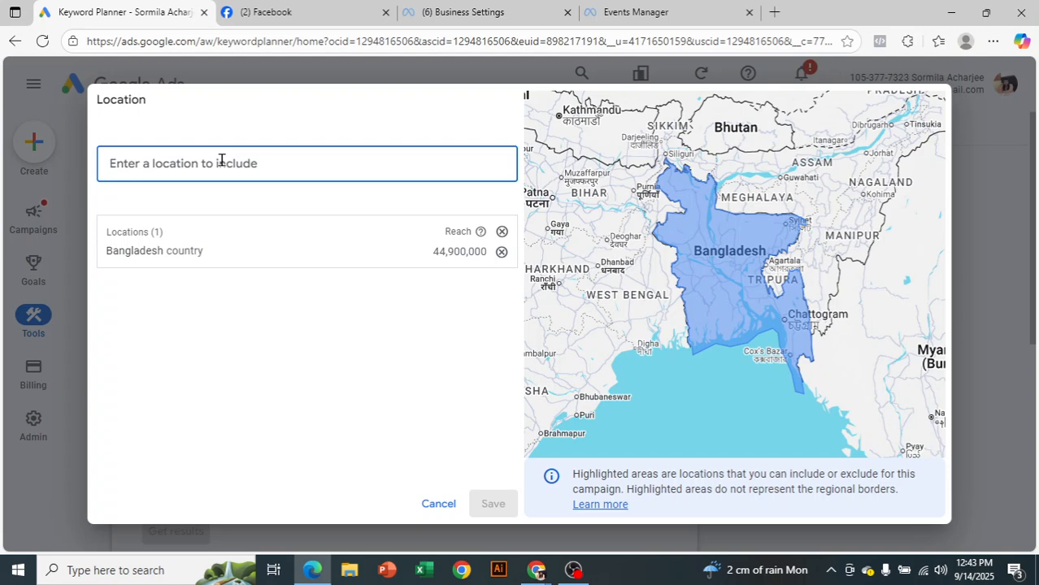
text(usa)
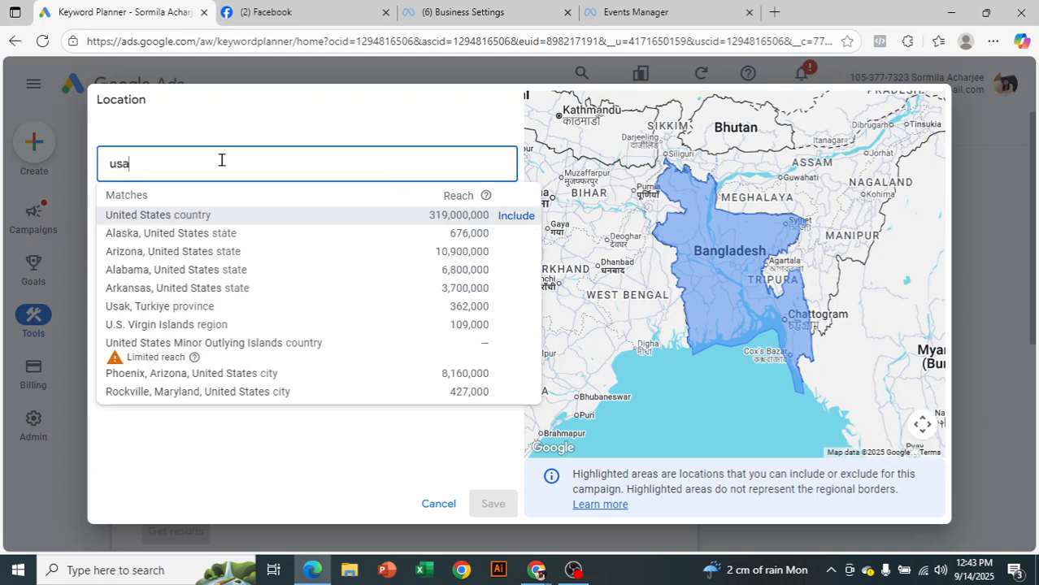
click(516, 215)
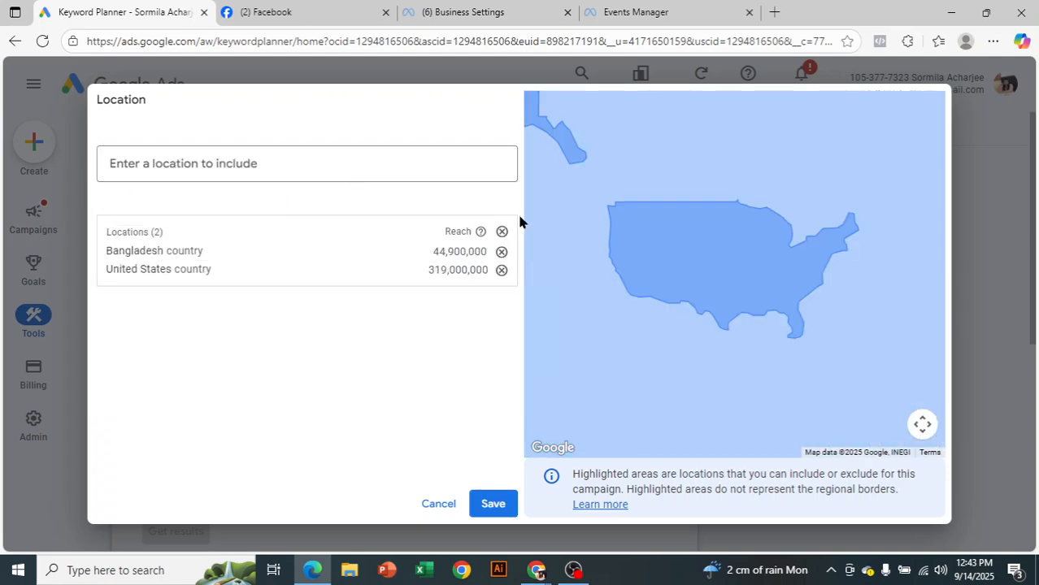
click(481, 505)
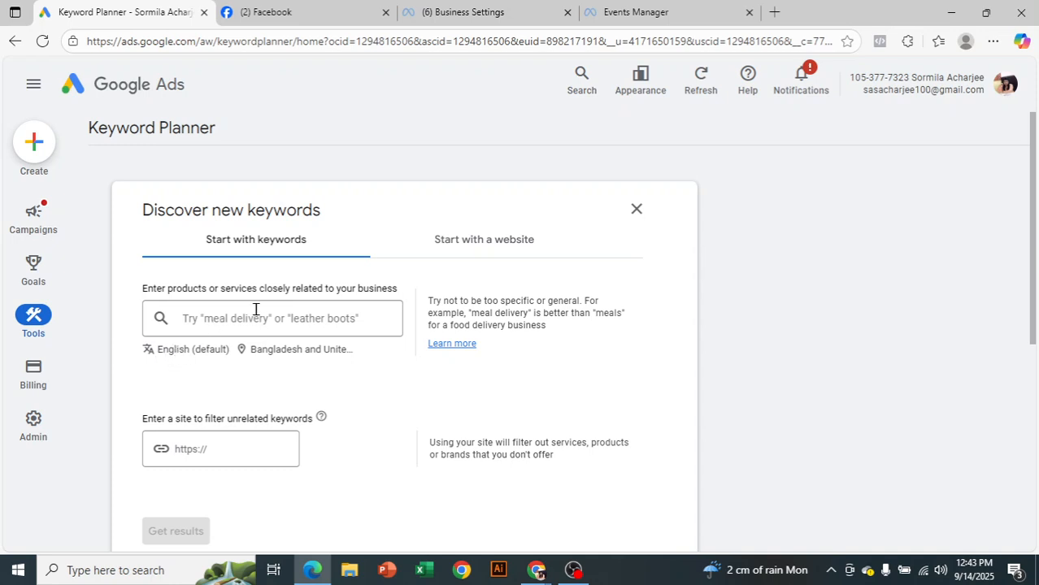
Add "domain hosting" as the first seed keyword for the products or services.
click(314, 324)
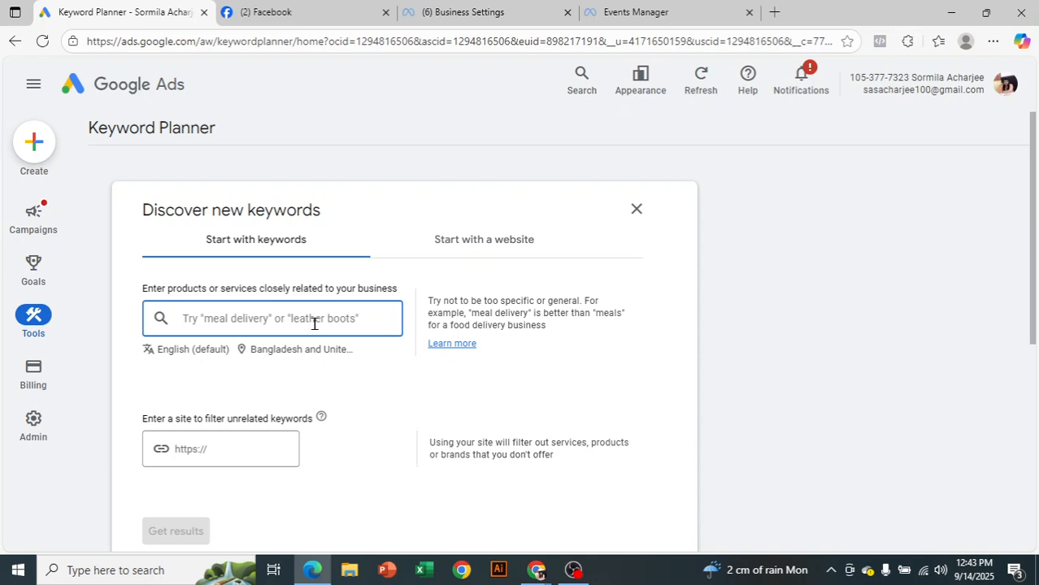
text(d)
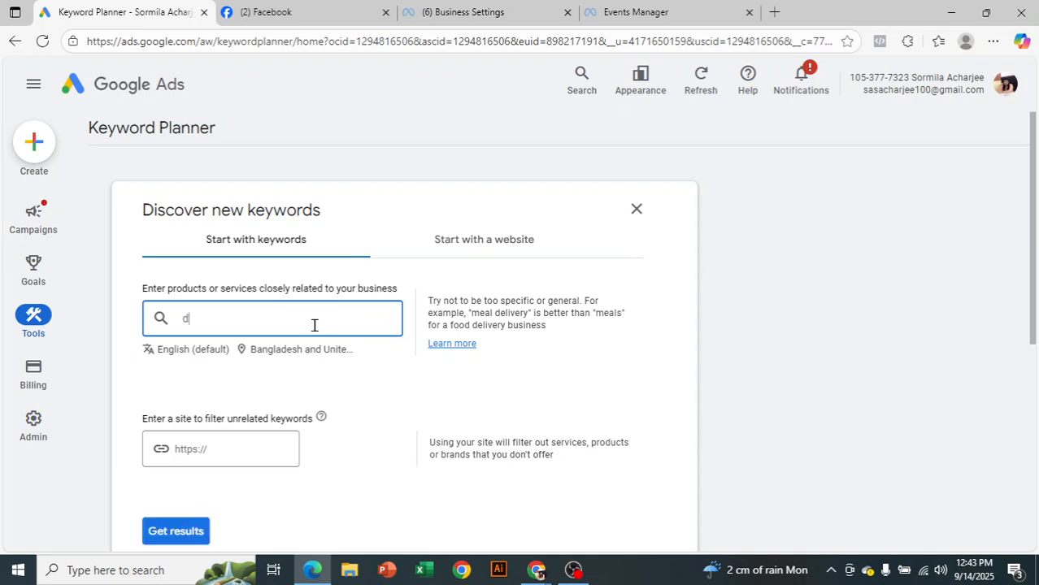
text(omain hosting)
key(Return)
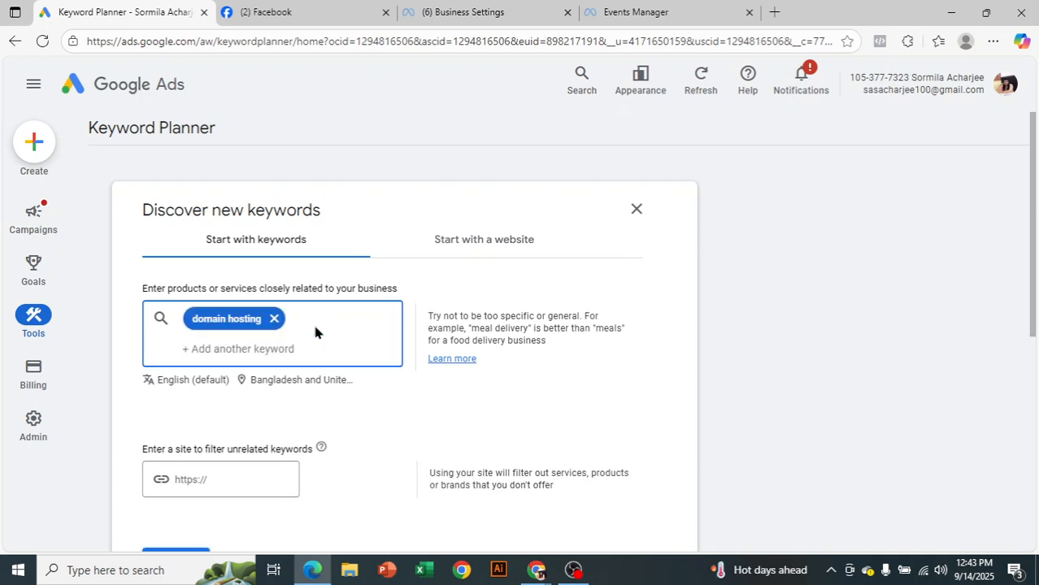
text(best)
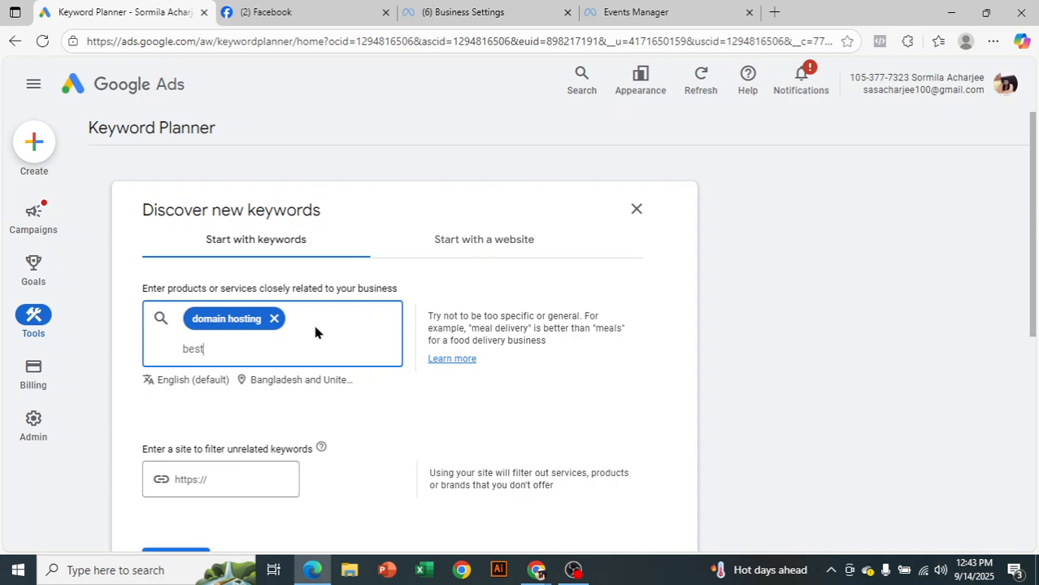
click(575, 561)
click(1020, 407)
click(1020, 407)
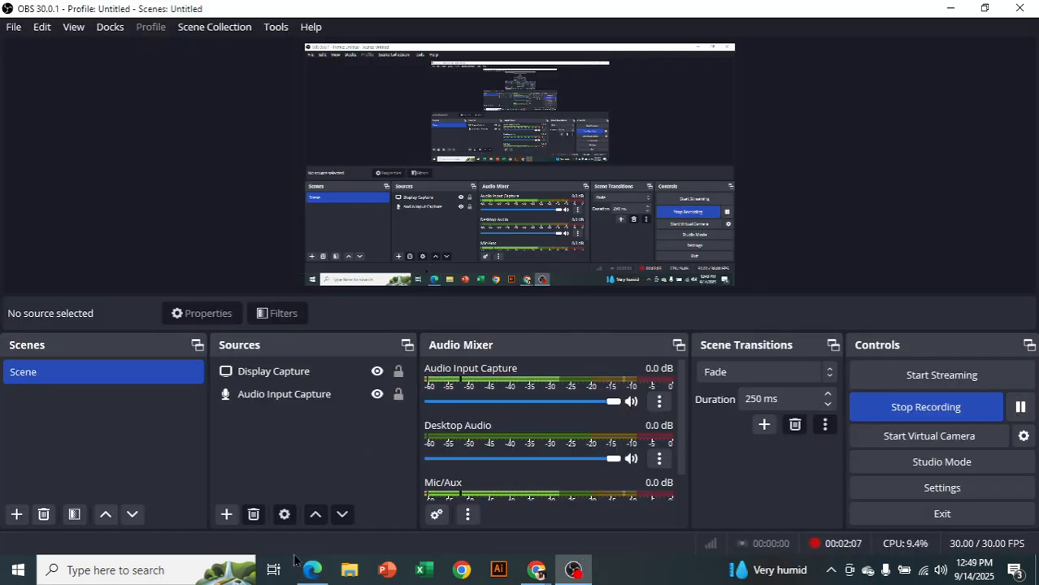
click(313, 569)
click(310, 345)
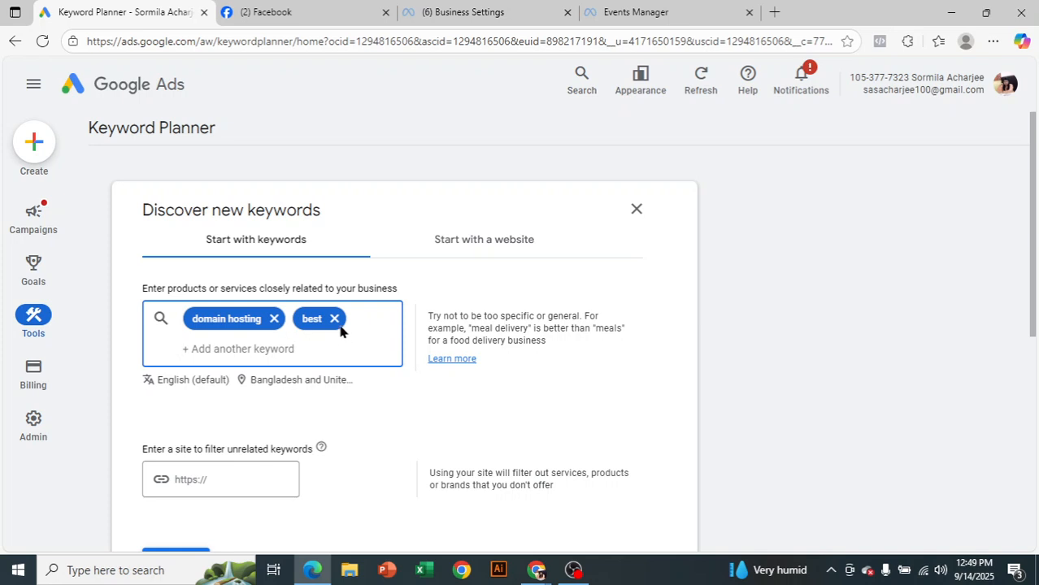
click(335, 319)
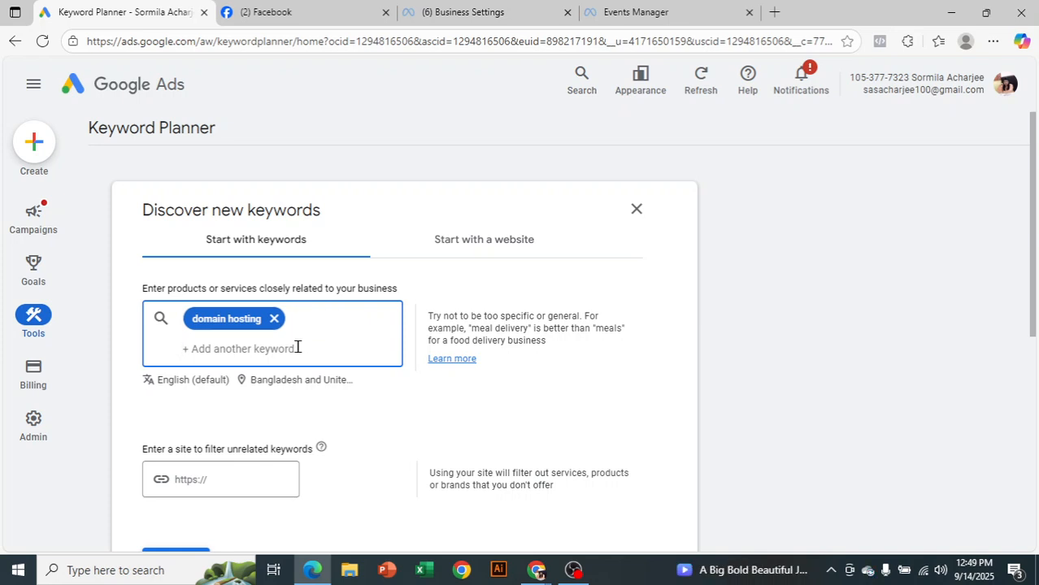
Add the seed keywords "best domain", "best hosting" and "free domain hosting" to the search.
text(best)
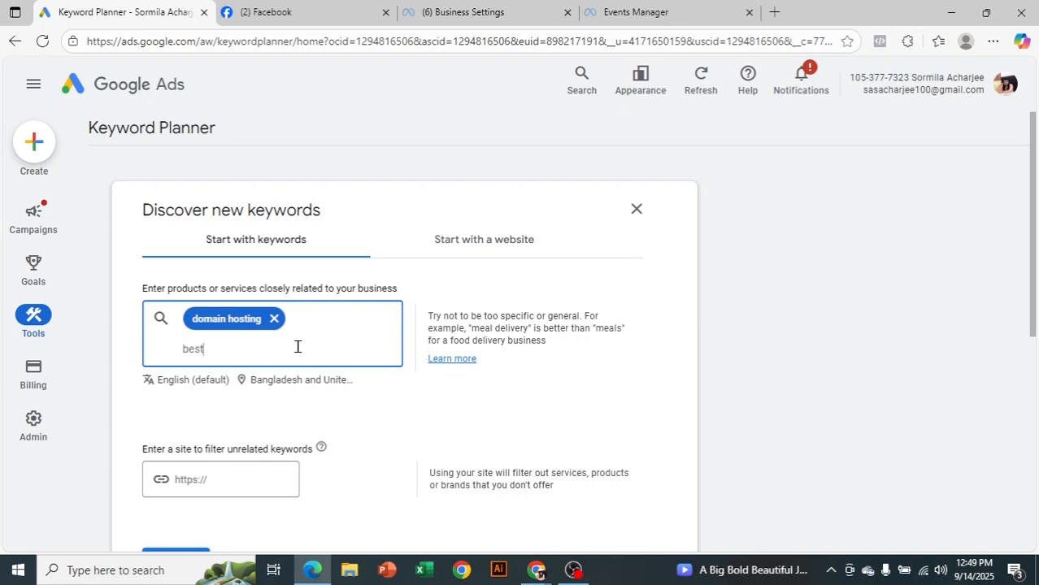
text( domain)
key(Return)
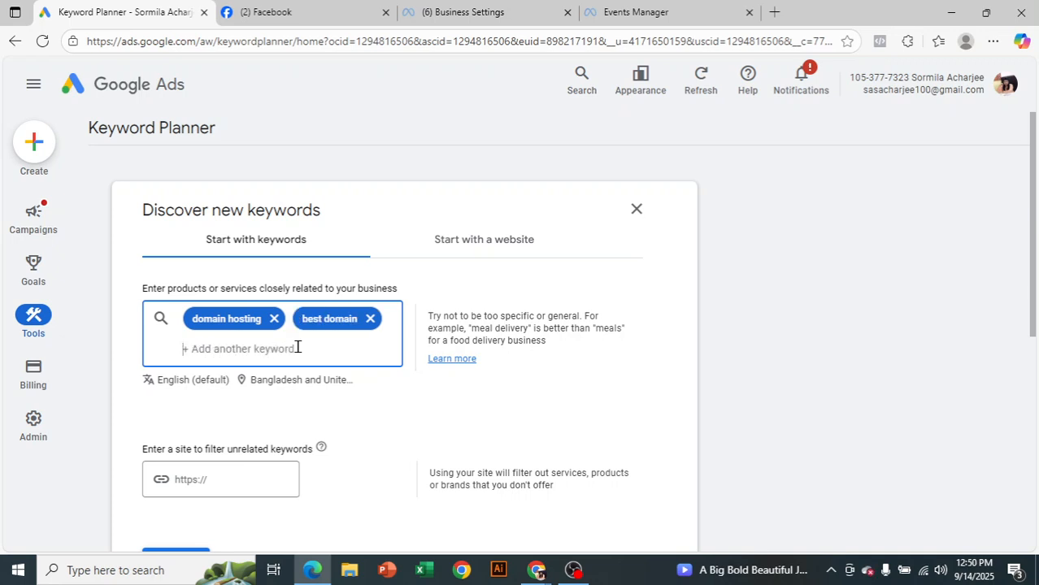
text(best hosting)
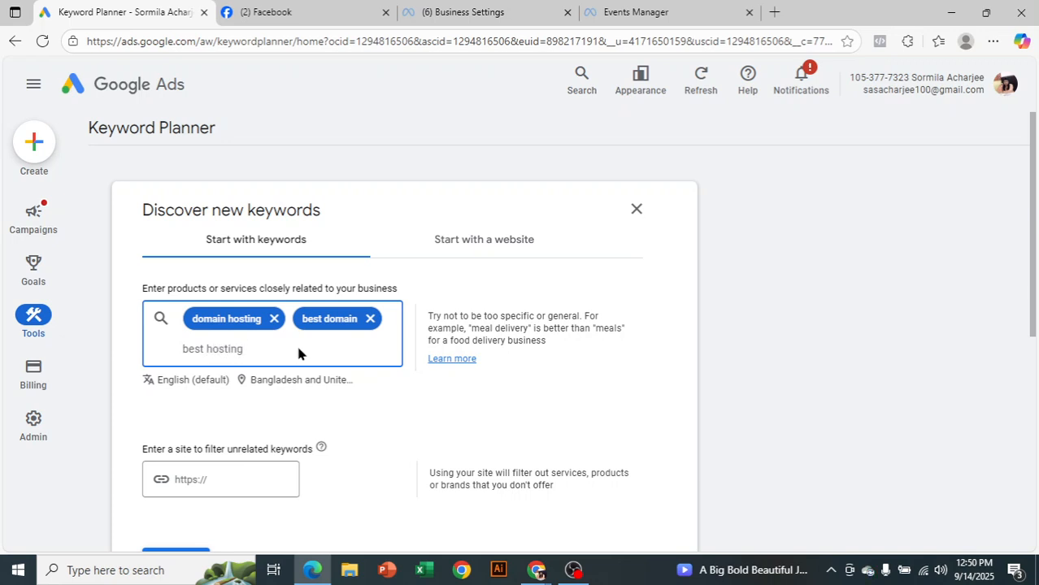
key(Return)
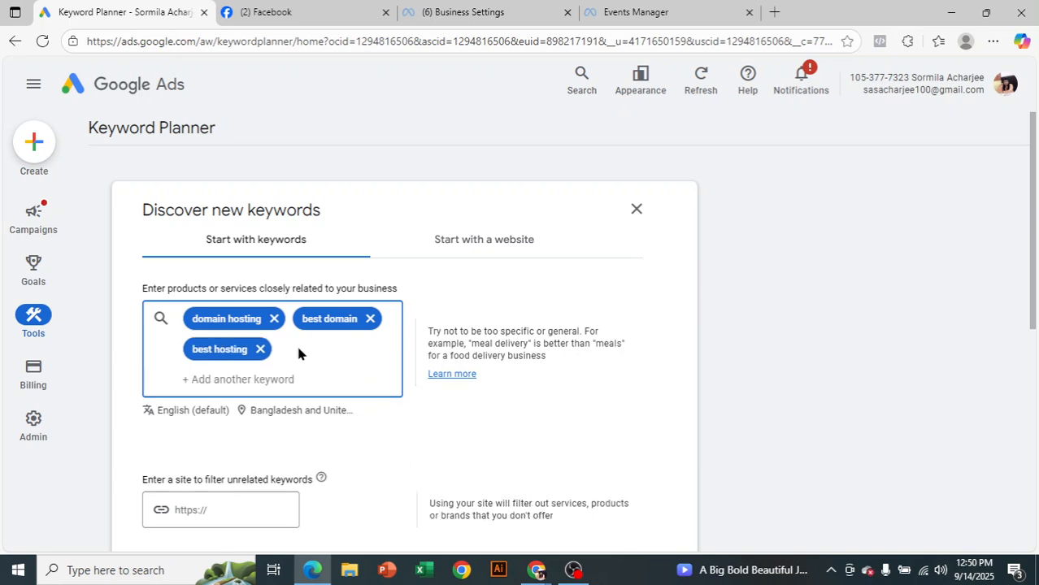
text(f)
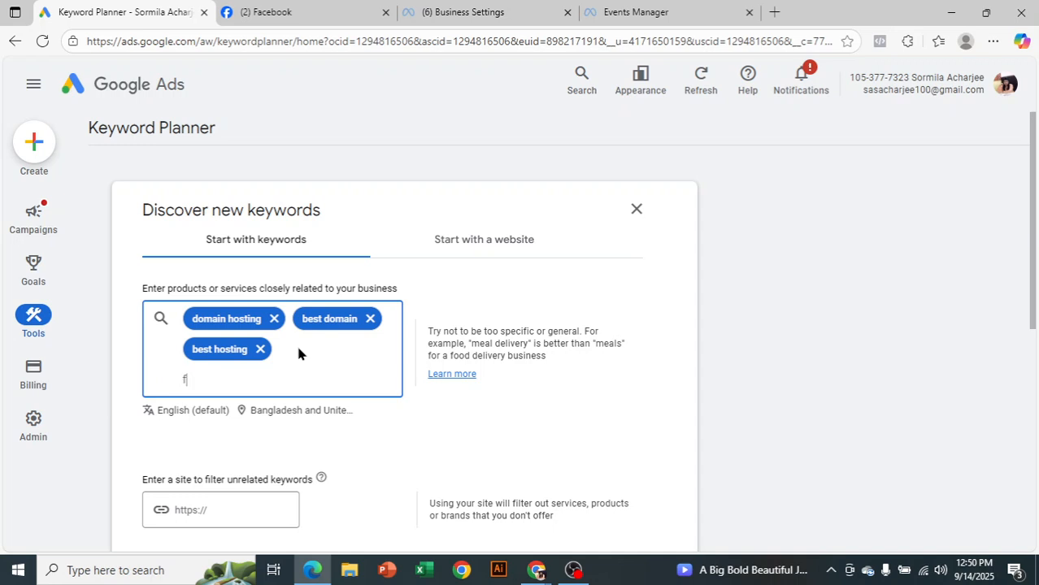
text(ree domain hosting)
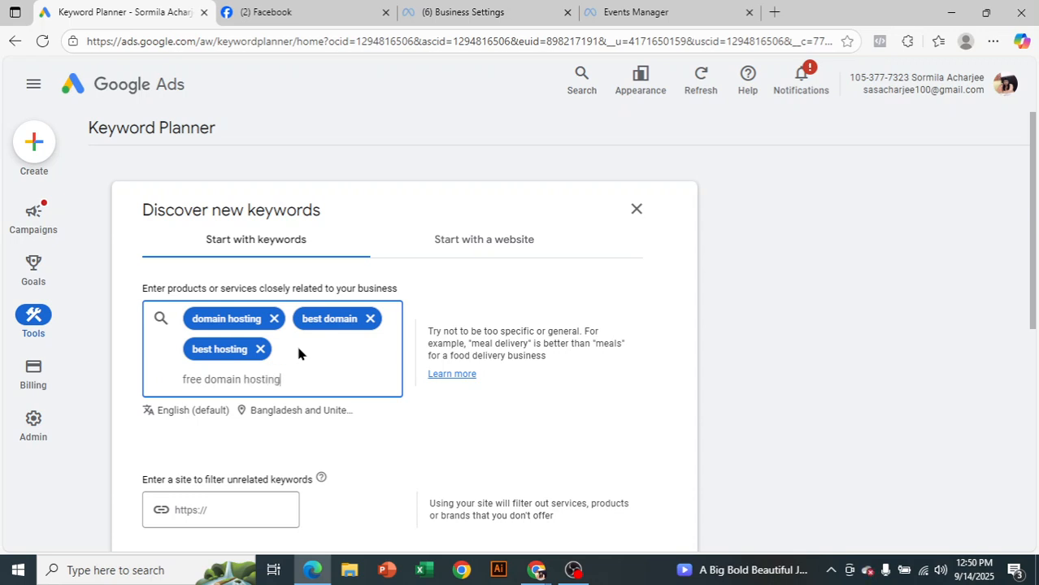
key(Return)
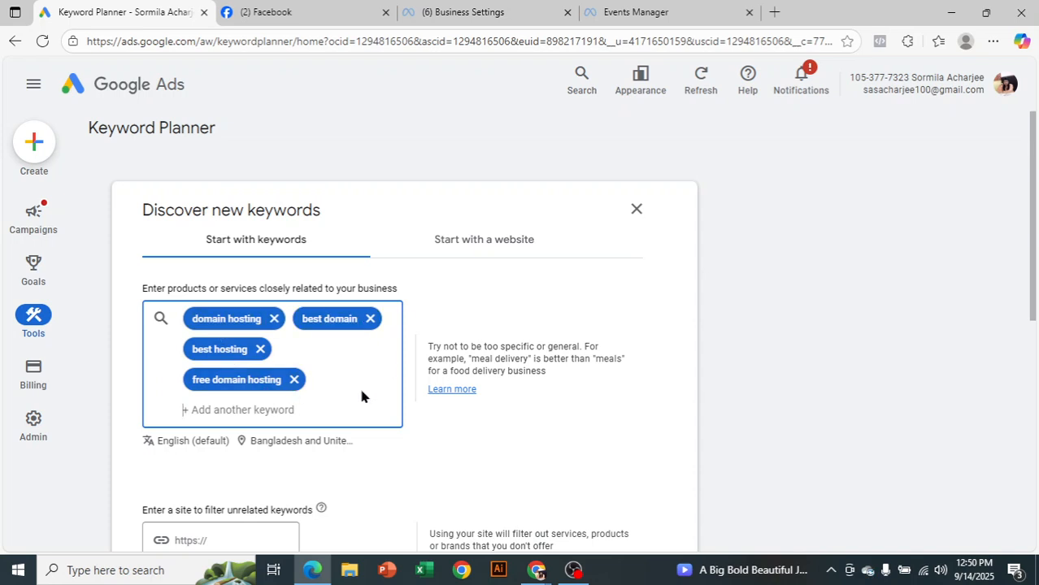
Review the keyword search form and look at the option to start with a website, returning to the keyword-based search.
scroll(370, 383, down, 1)
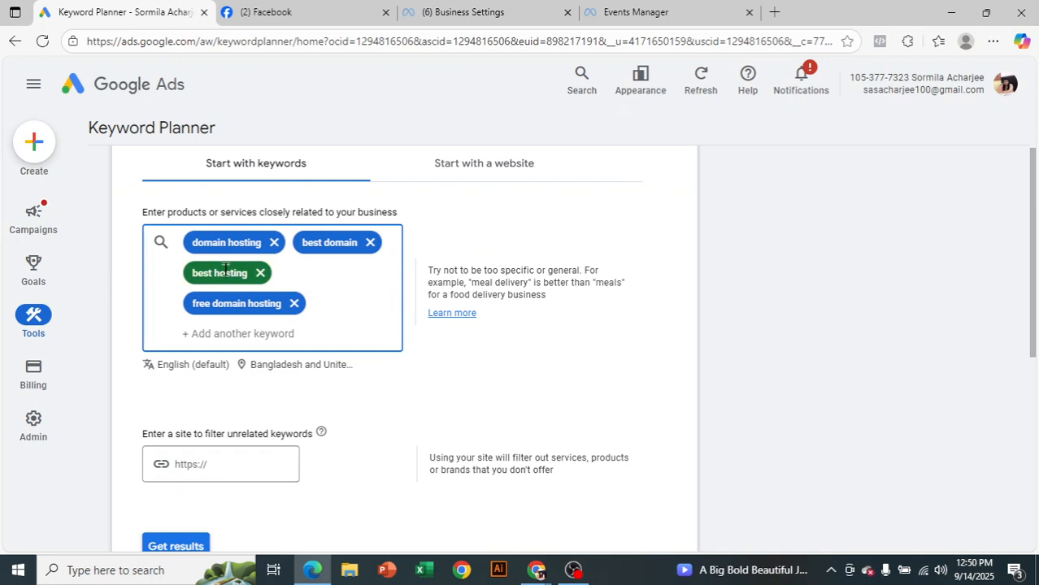
scroll(311, 387, down, 2)
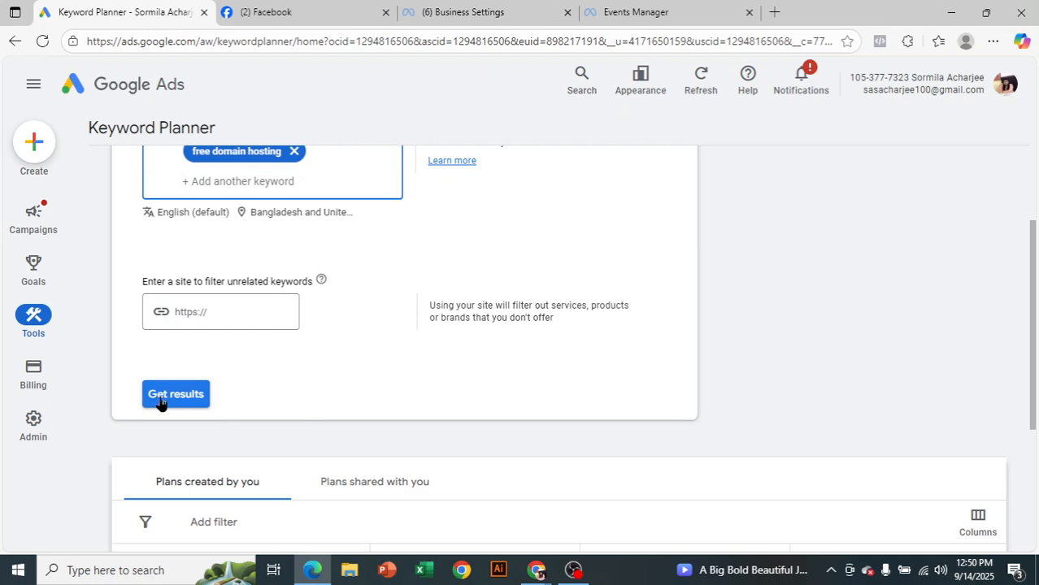
scroll(503, 299, up, 1)
scroll(499, 296, down, 1)
scroll(510, 305, up, 2)
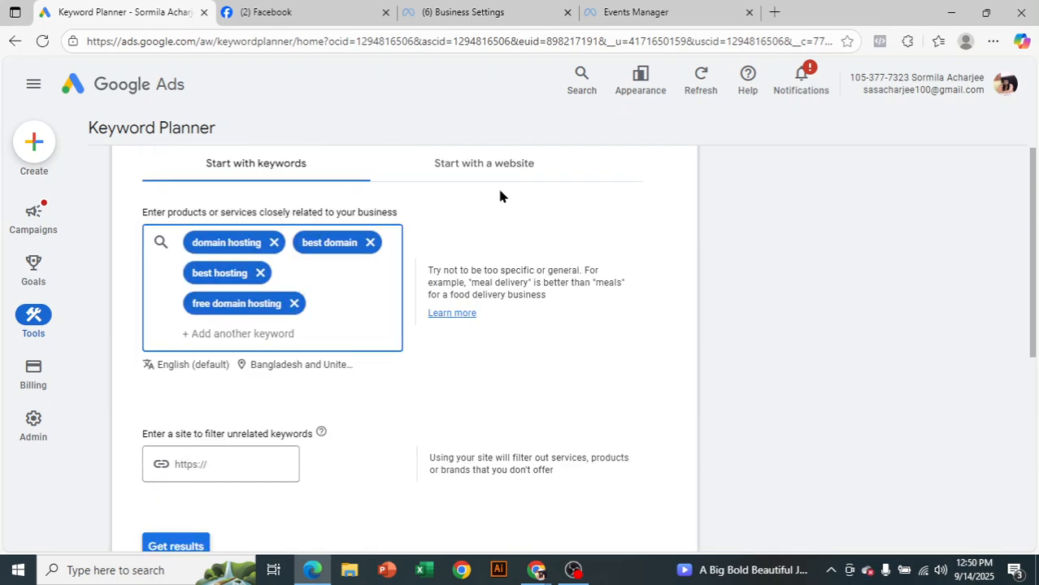
click(475, 171)
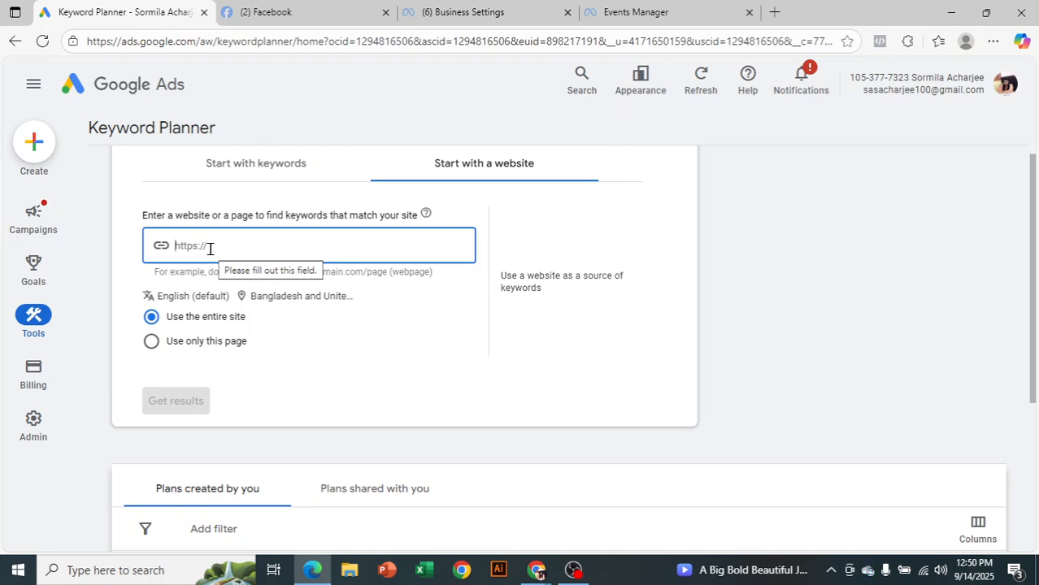
click(232, 169)
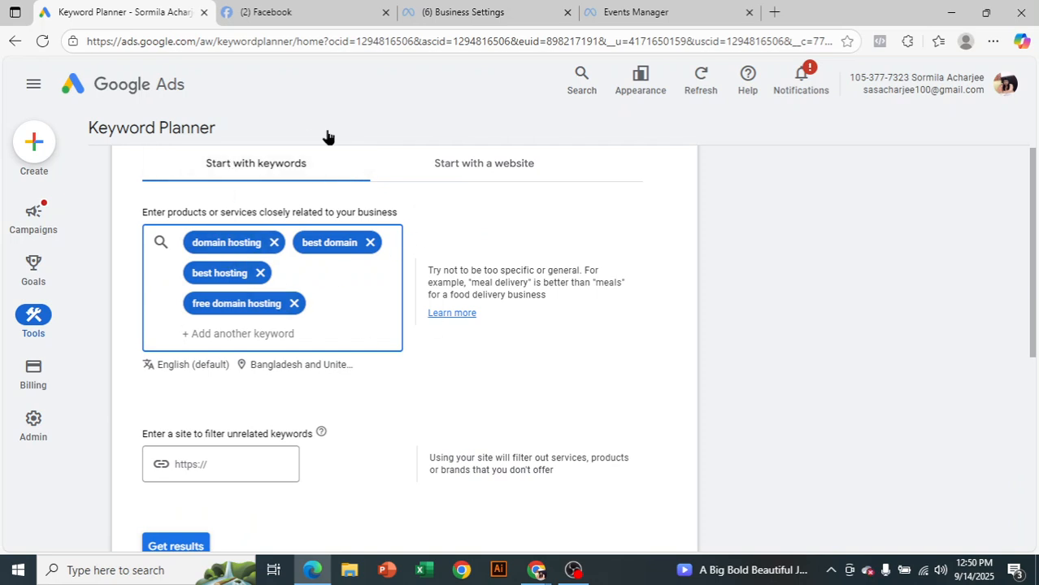
Get the keyword ideas for the entered seed keywords and close the Refine keywords suggestions.
scroll(312, 341, down, 2)
click(176, 395)
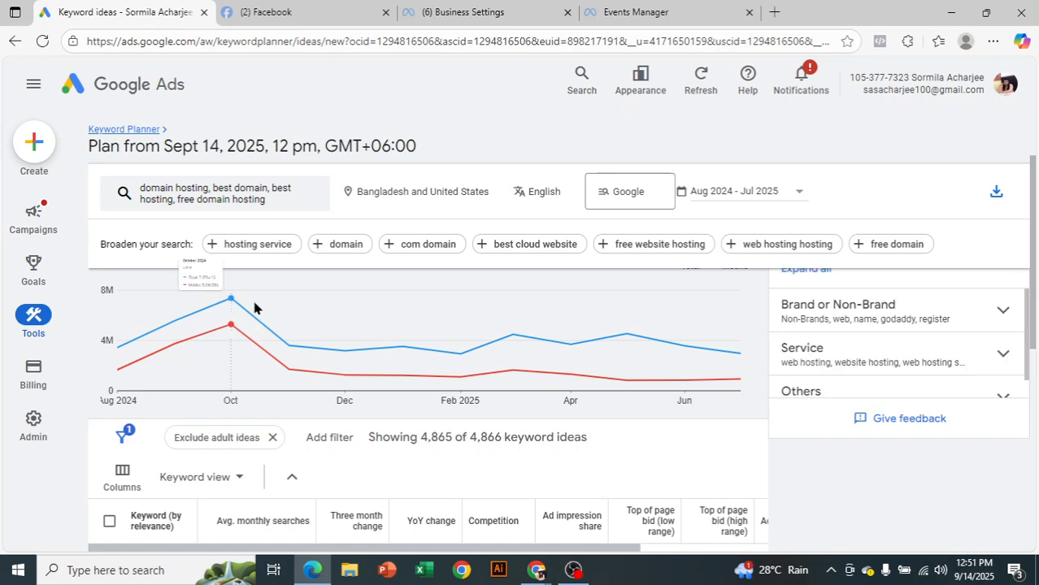
scroll(254, 316, up, 1)
scroll(490, 292, down, 1)
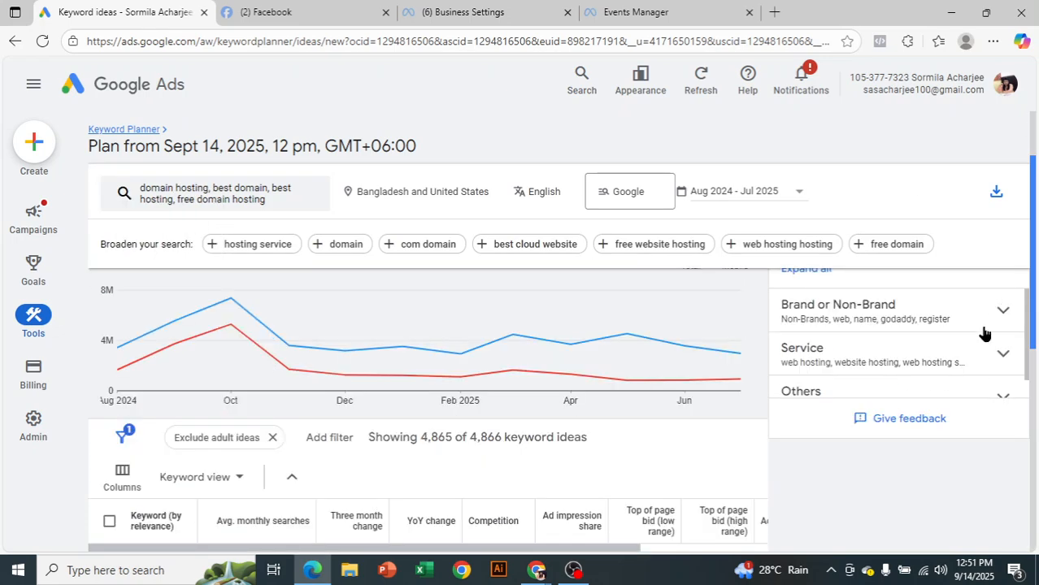
scroll(998, 305, up, 1)
scroll(1009, 322, up, 1)
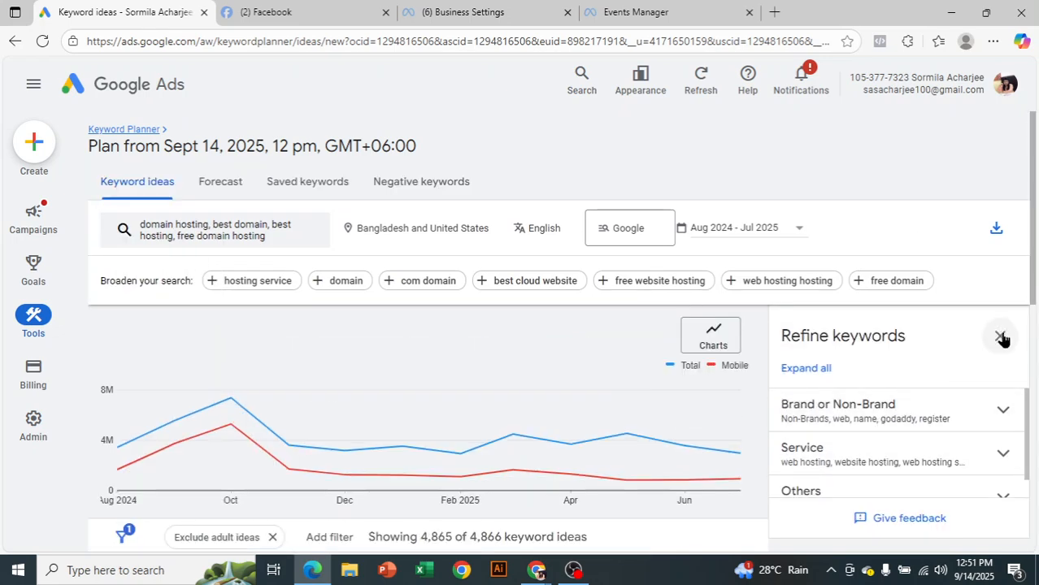
click(1000, 334)
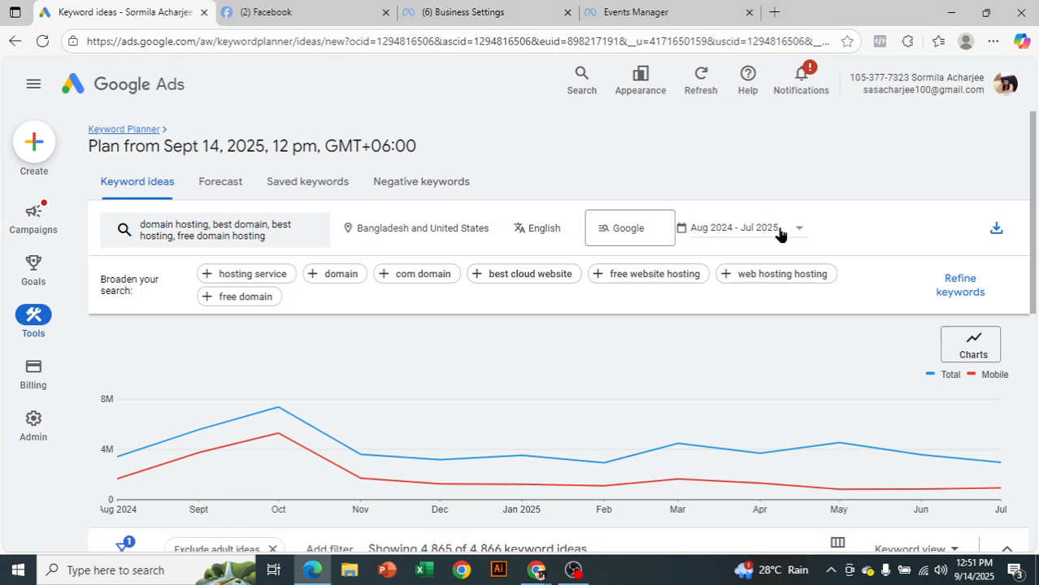
Examine the search-volume trend chart and the keyword ideas table with its monthly searches, competition and top of page bid columns.
drag(1036, 138, 1036, 203)
scroll(1037, 203, down, 1)
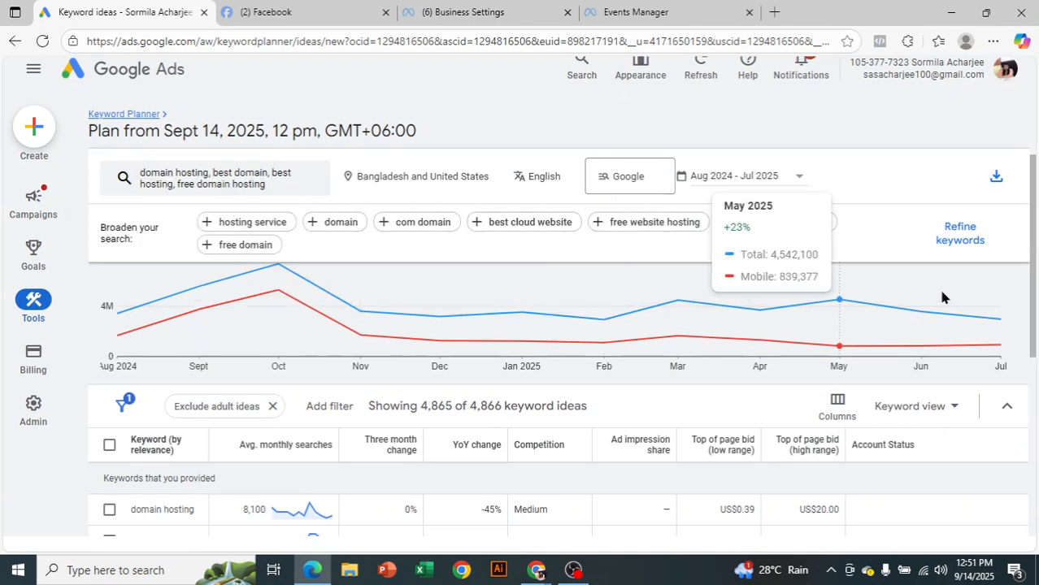
drag(1035, 232, 1036, 280)
scroll(1038, 280, up, 1)
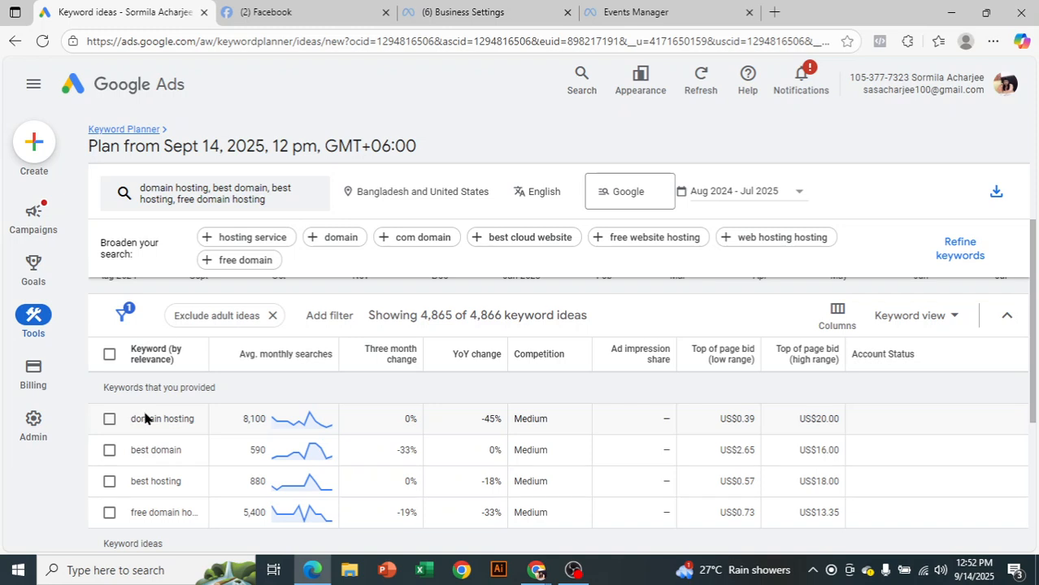
mouse_move(811, 359)
mouse_move(732, 355)
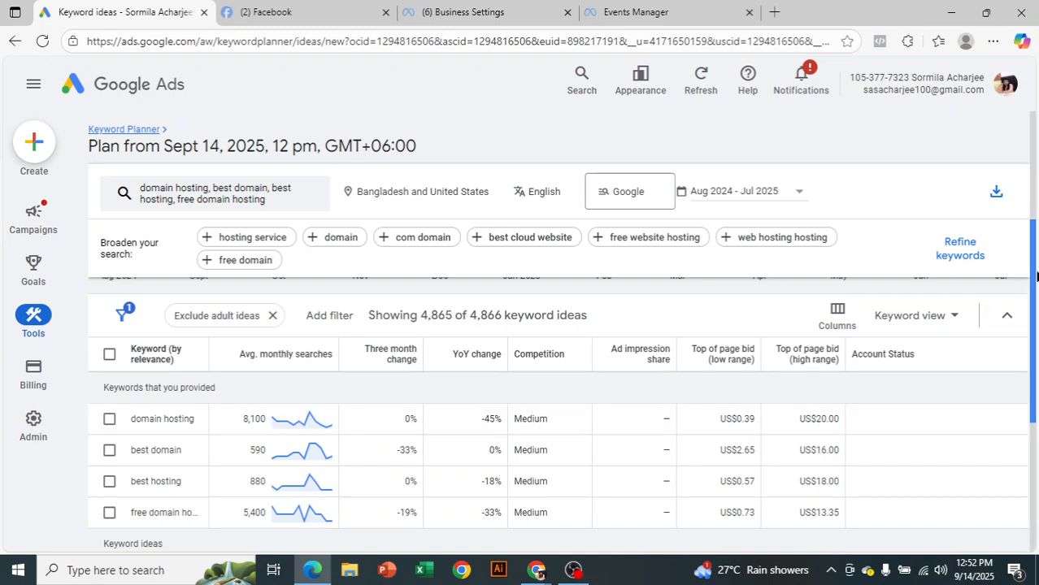
drag(1036, 278, 1009, 448)
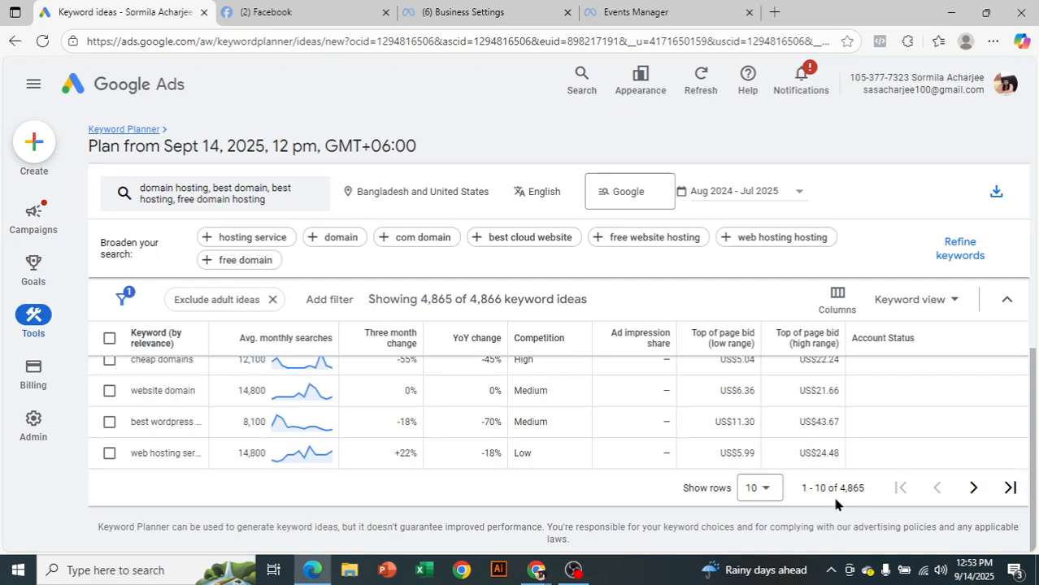
drag(837, 489, 865, 491)
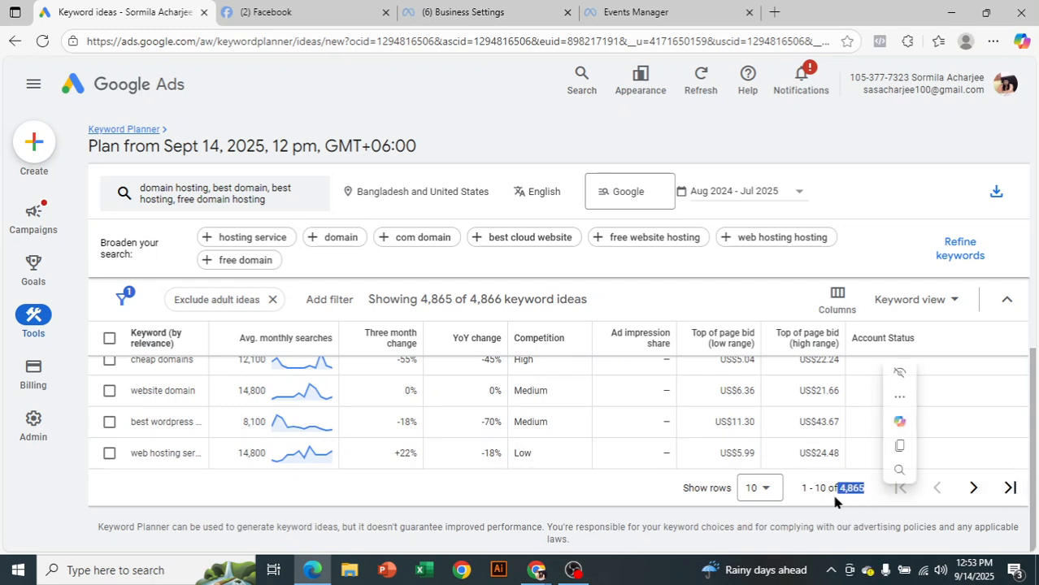
click(990, 311)
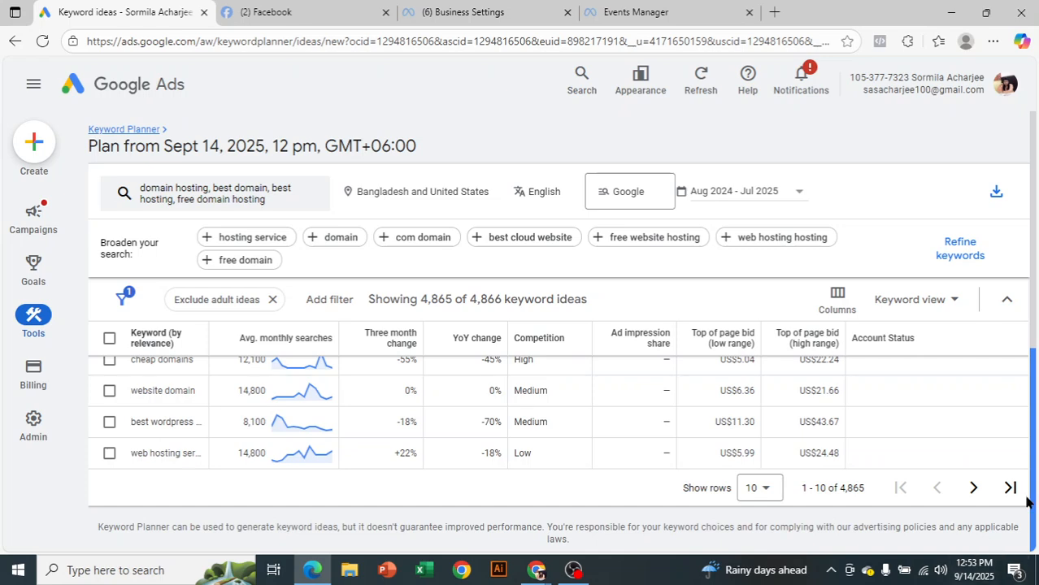
drag(1033, 509, 1036, 282)
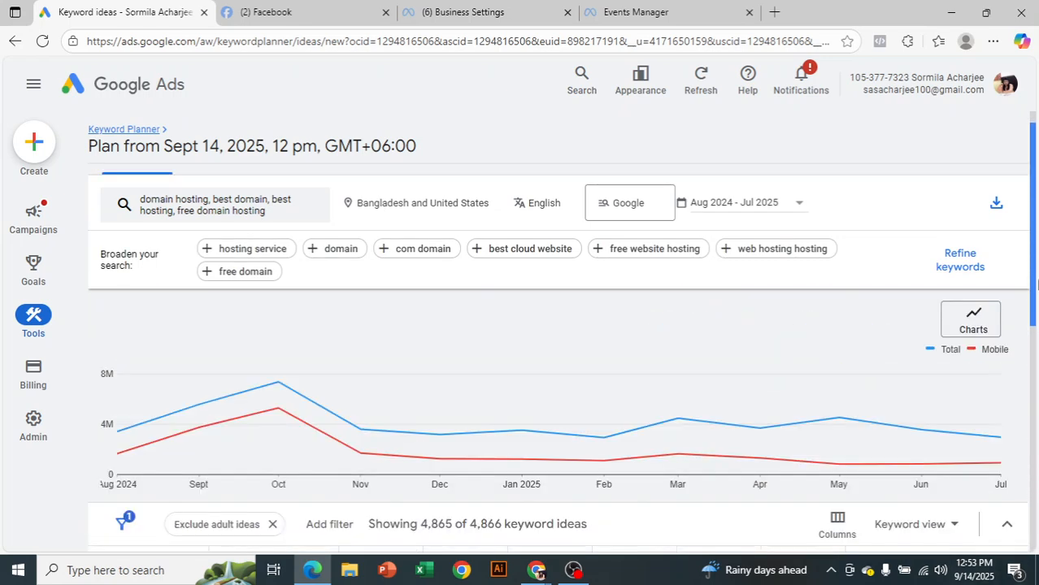
drag(1037, 258, 1037, 236)
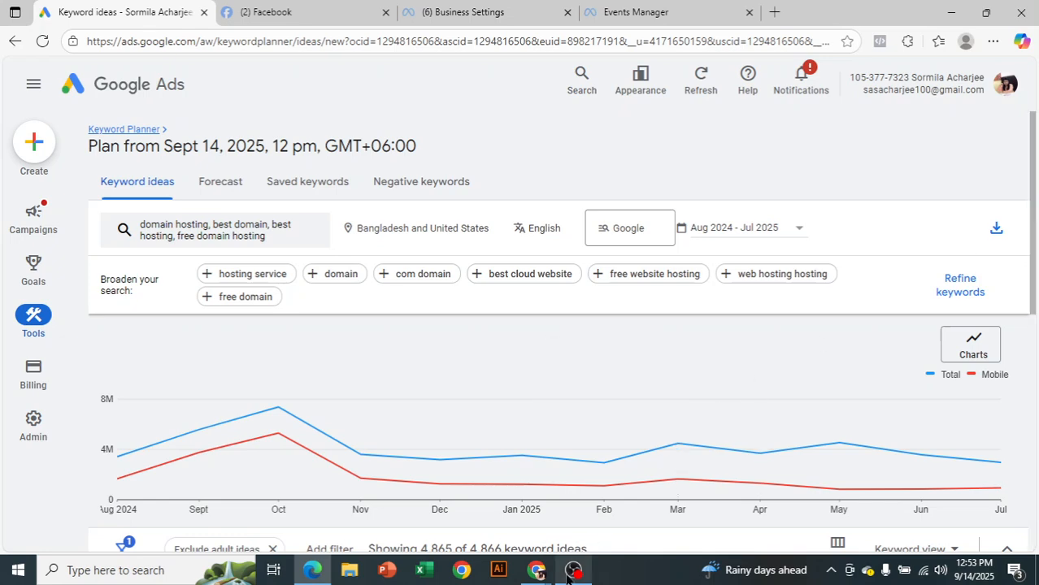
click(573, 571)
click(1021, 408)
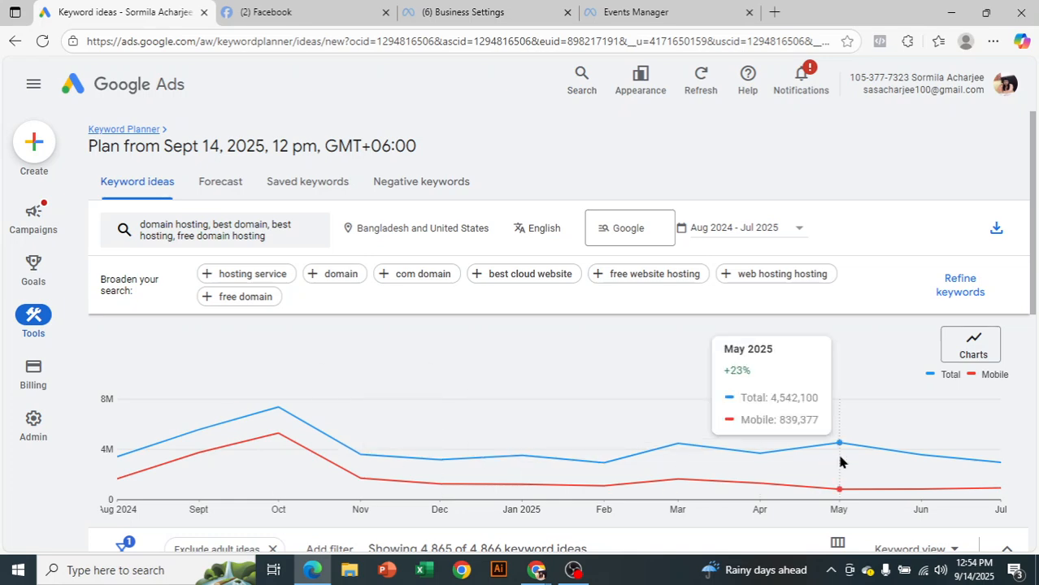
scroll(859, 476, down, 1)
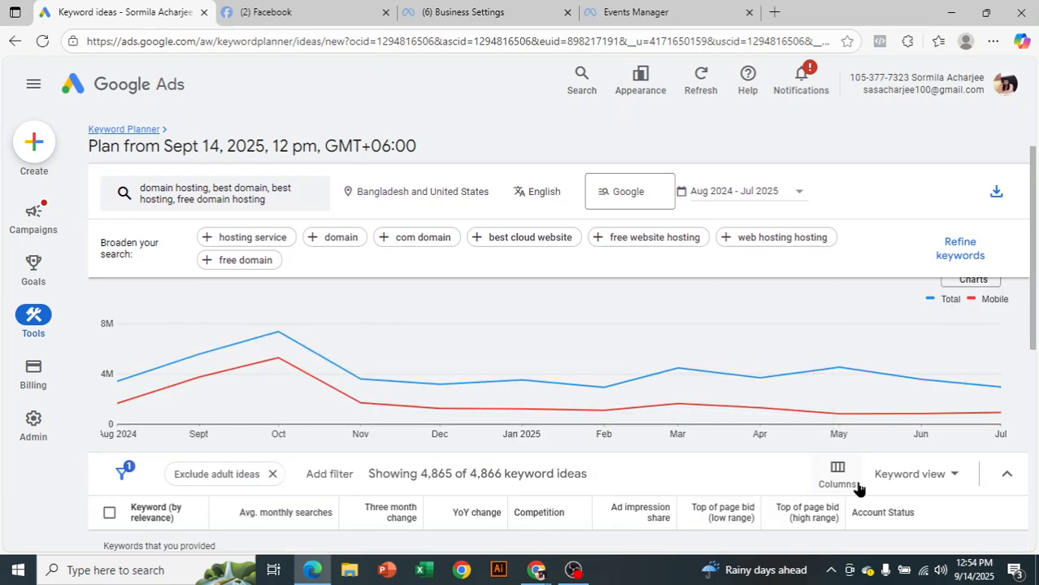
scroll(838, 488, down, 4)
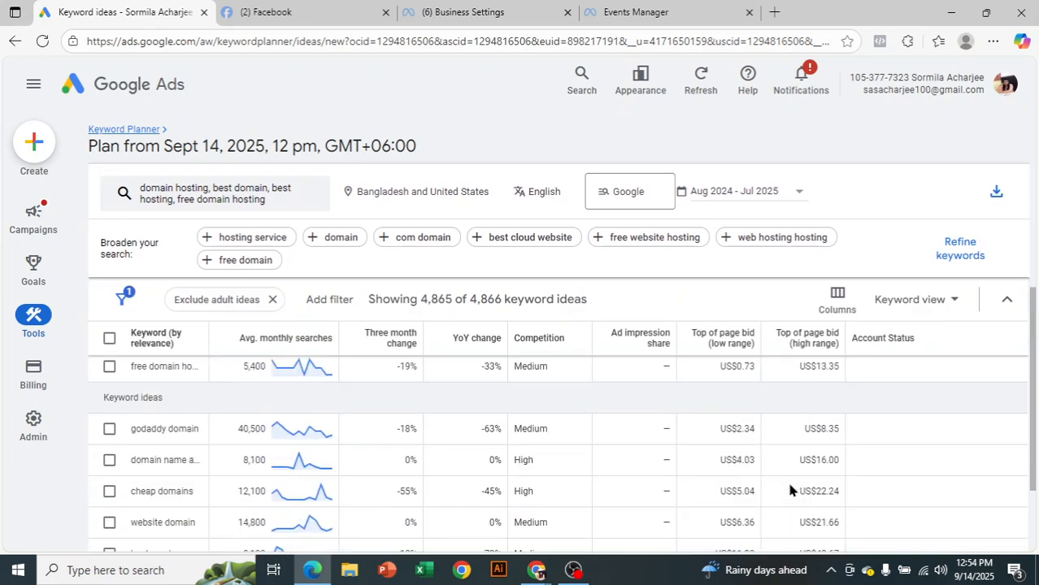
scroll(789, 491, down, 1)
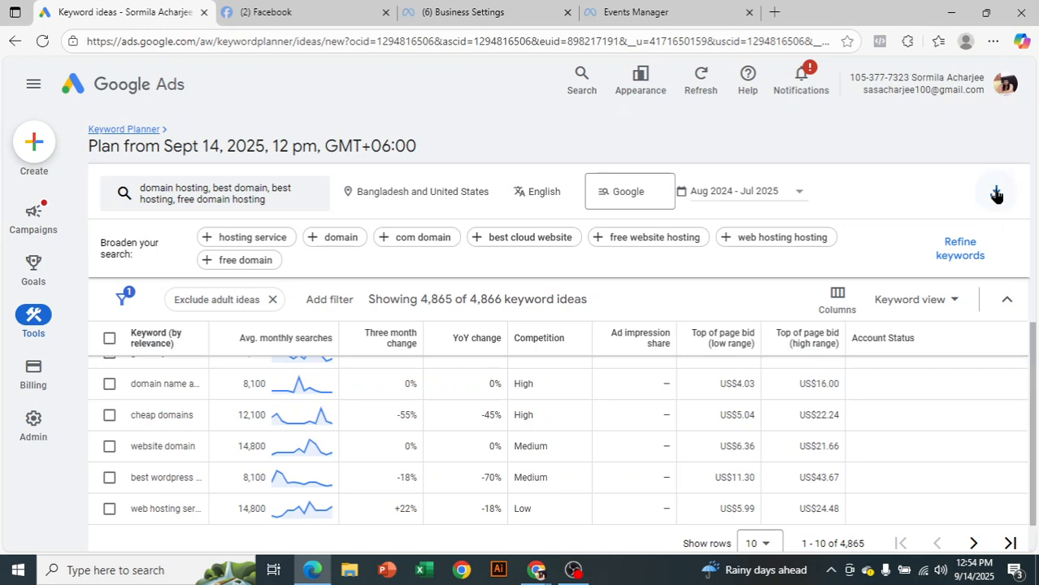
click(32, 88)
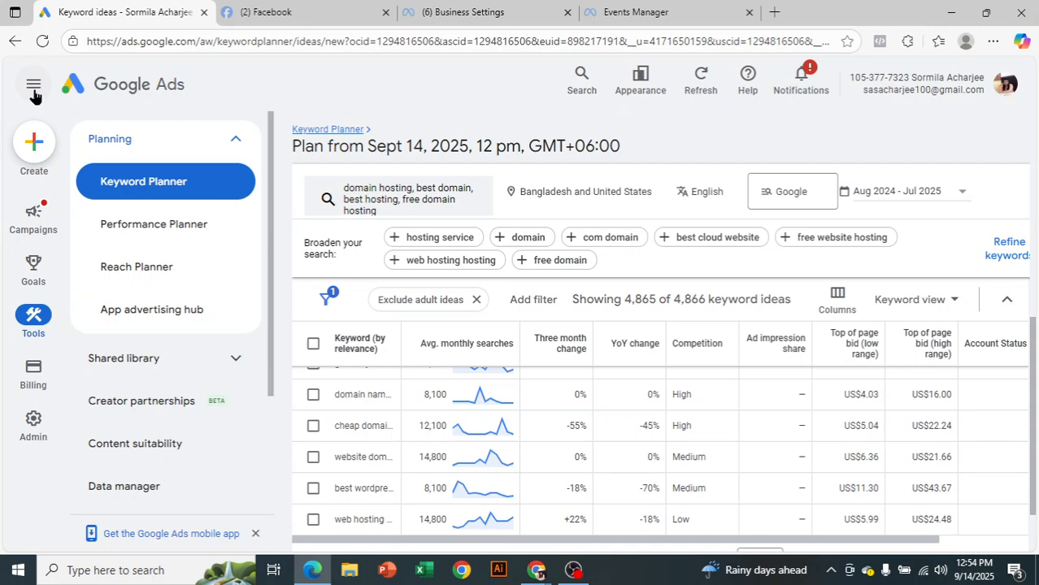
click(33, 95)
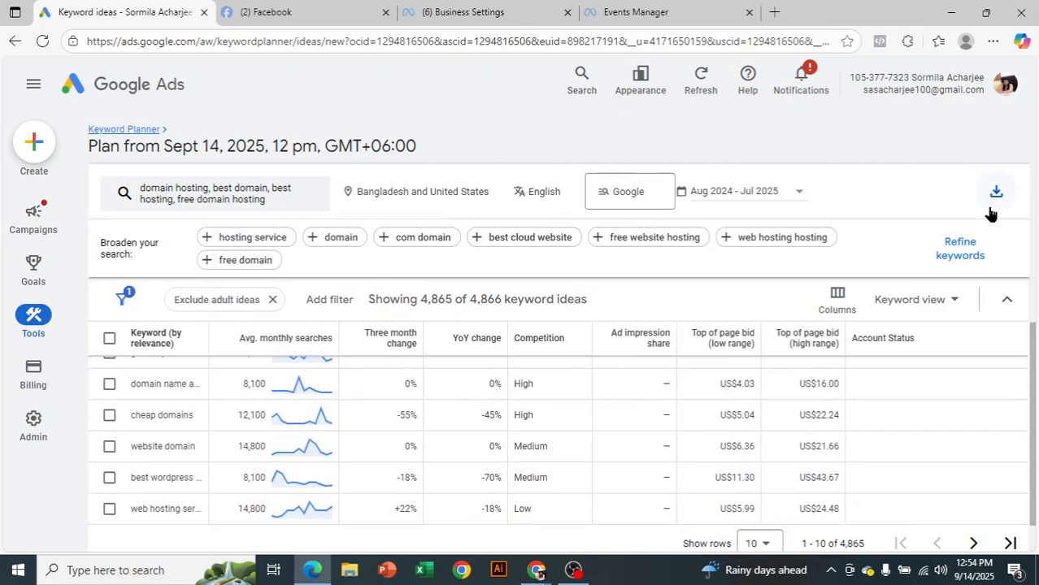
click(988, 200)
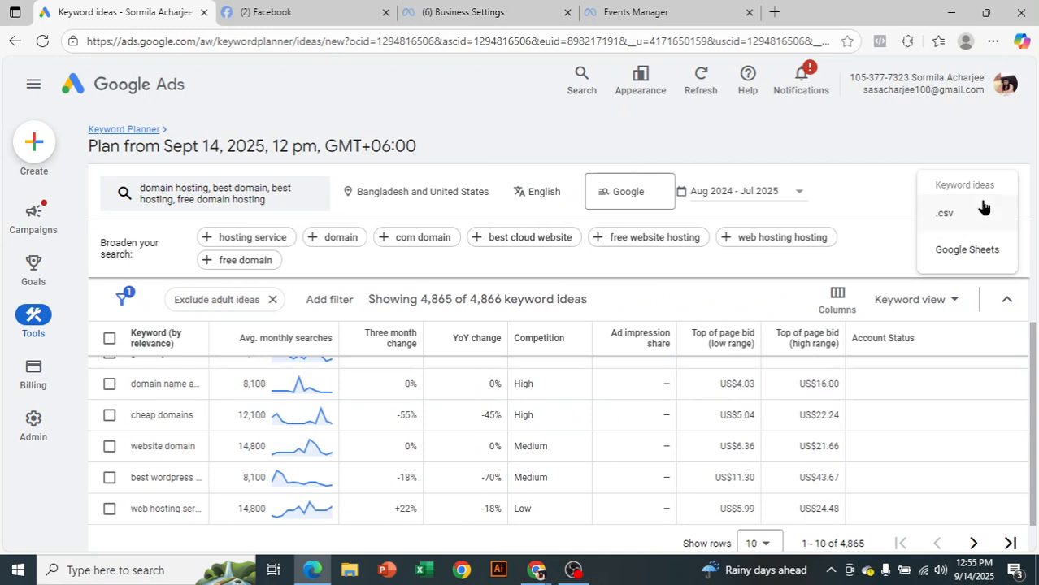
click(968, 251)
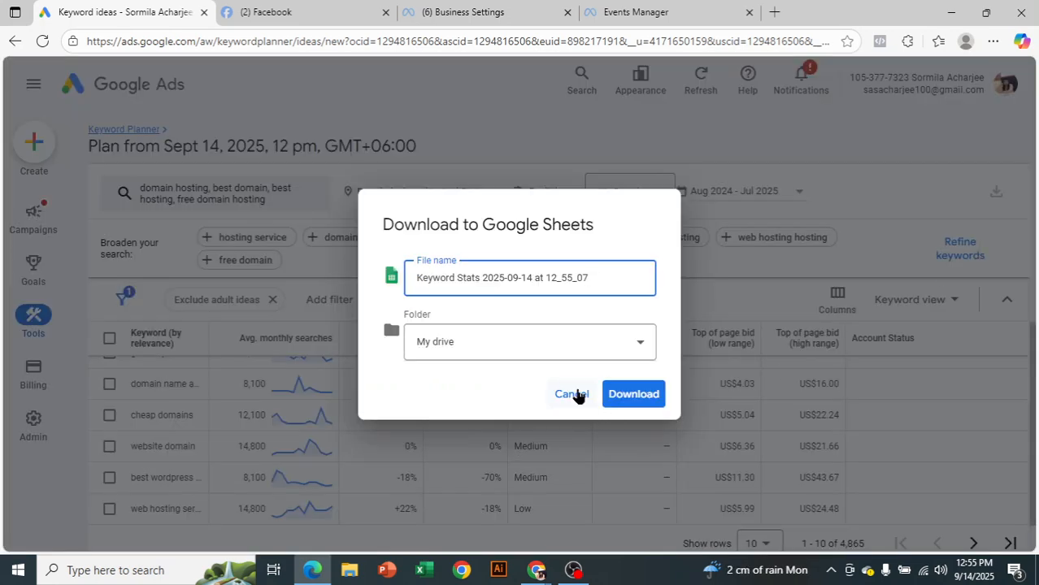
click(573, 394)
Download the keyword ideas as a .csv file, open it in Excel from the Downloads folder and dismiss the data loss notice.
click(1007, 196)
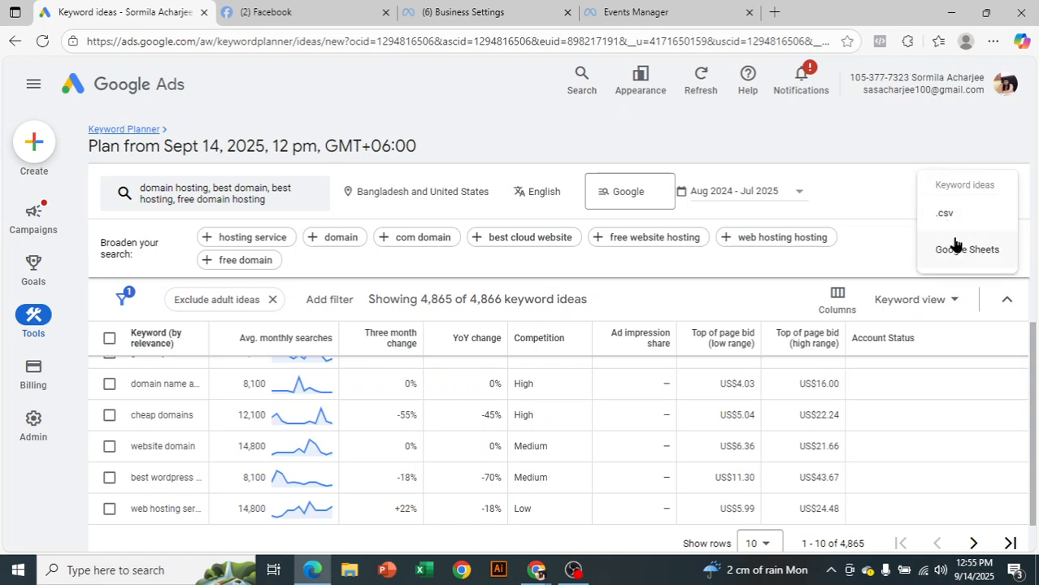
click(947, 214)
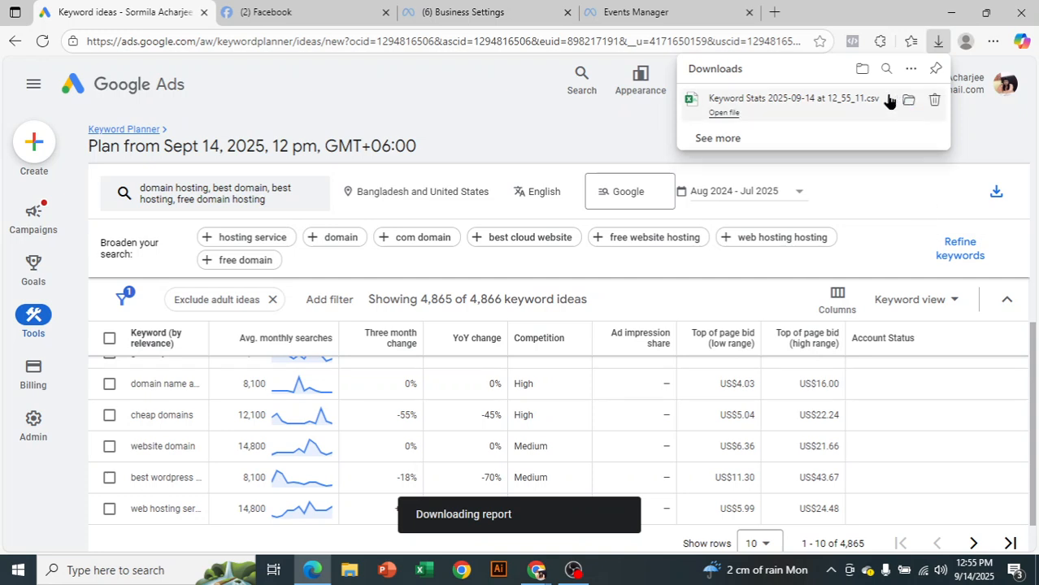
click(909, 101)
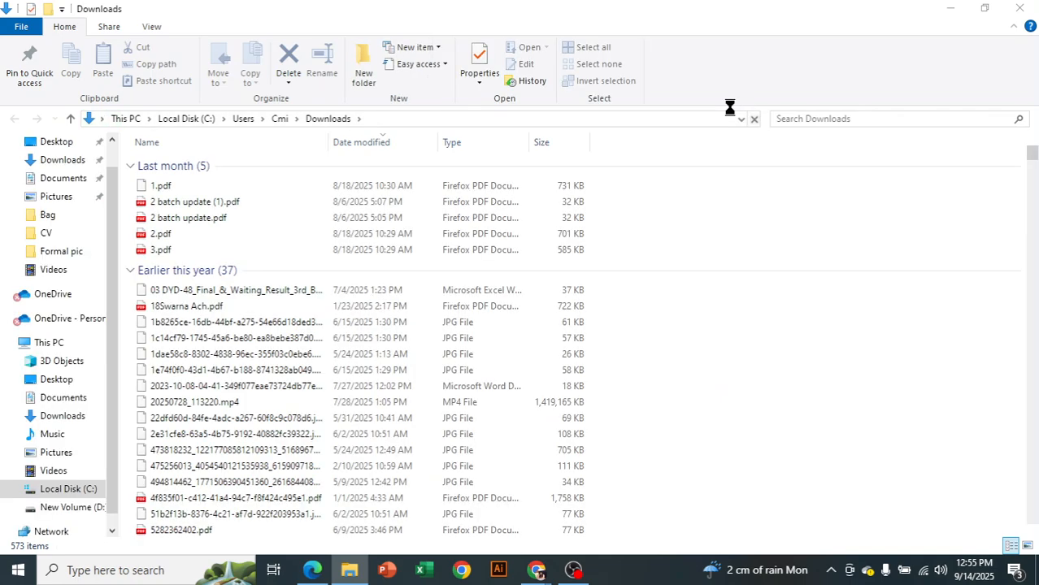
double_click(227, 187)
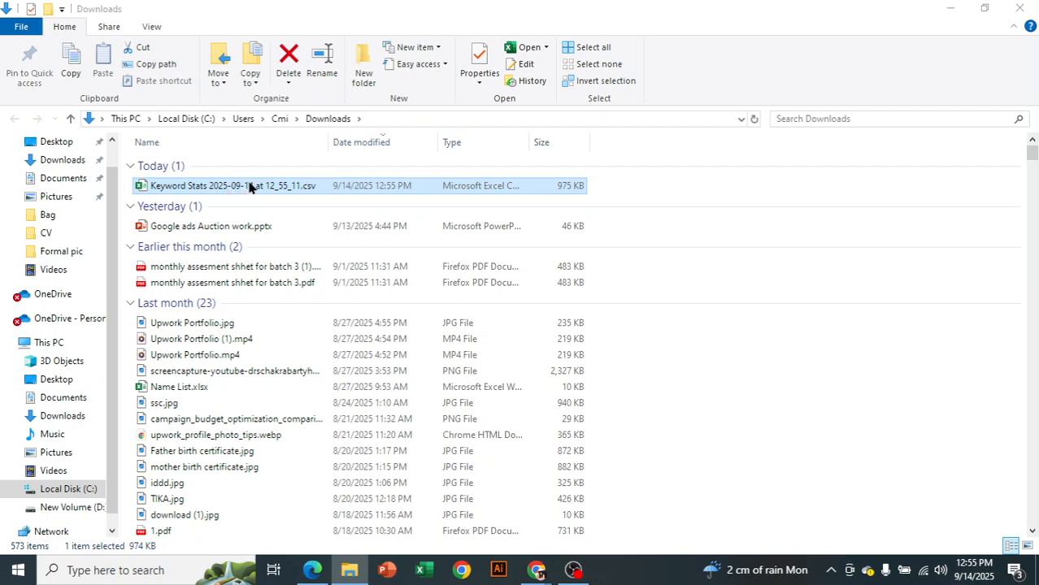
click(816, 178)
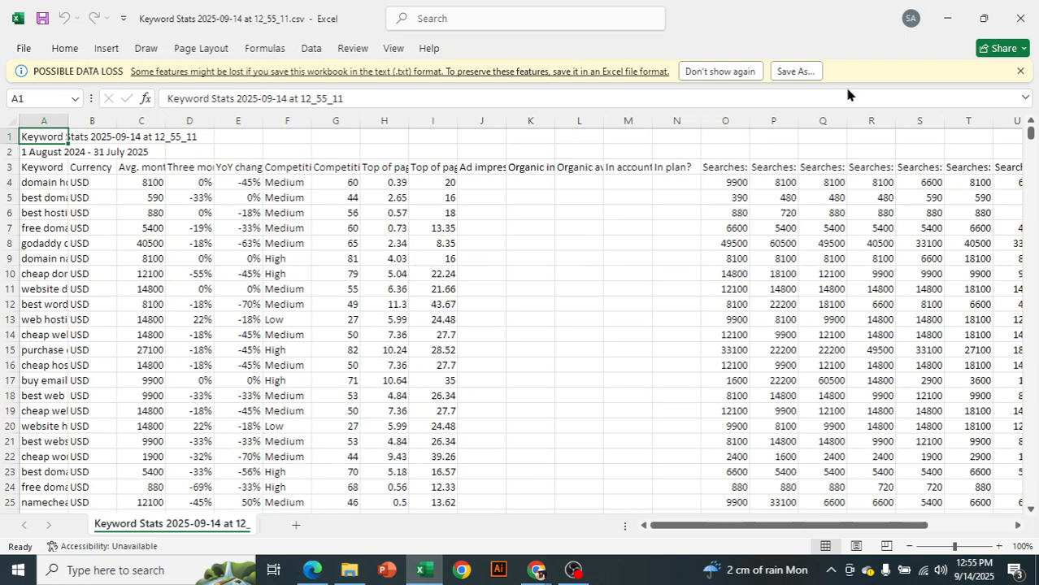
click(1020, 71)
Widen the Keyword, average monthly searches and three month change columns, and look through the remaining columns.
drag(67, 98, 161, 97)
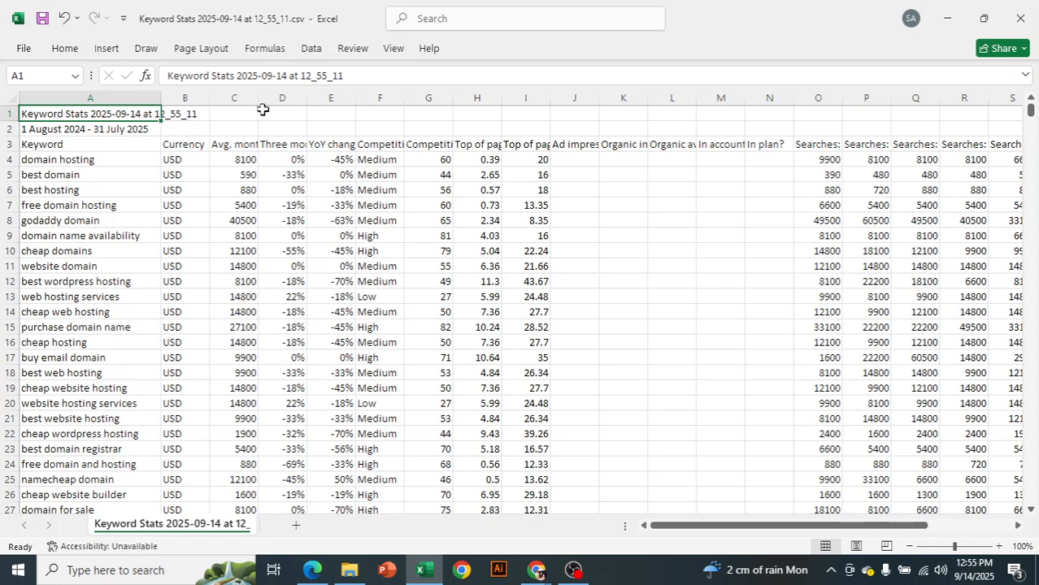
drag(258, 99, 419, 90)
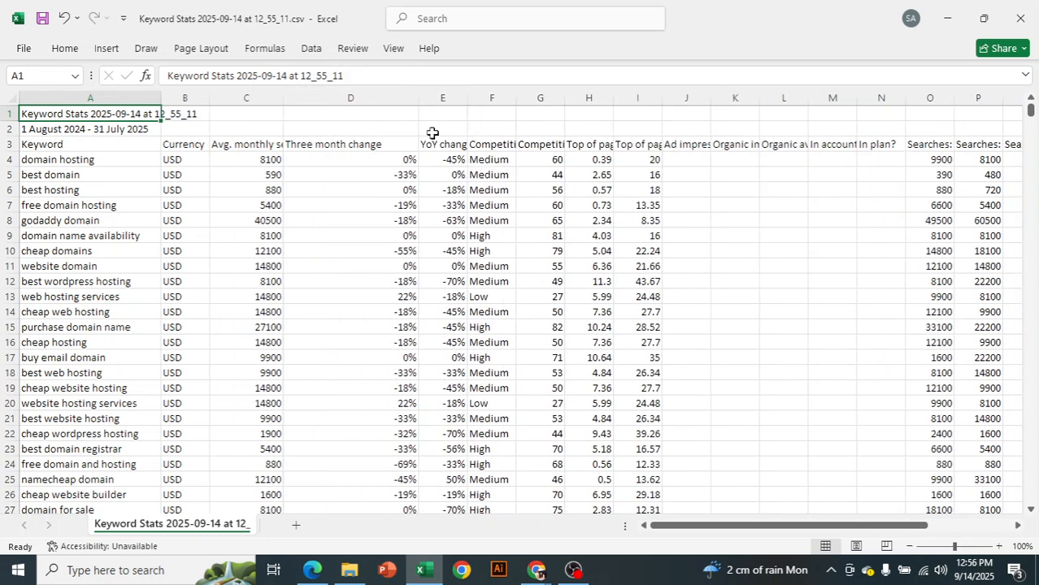
drag(675, 532, 784, 530)
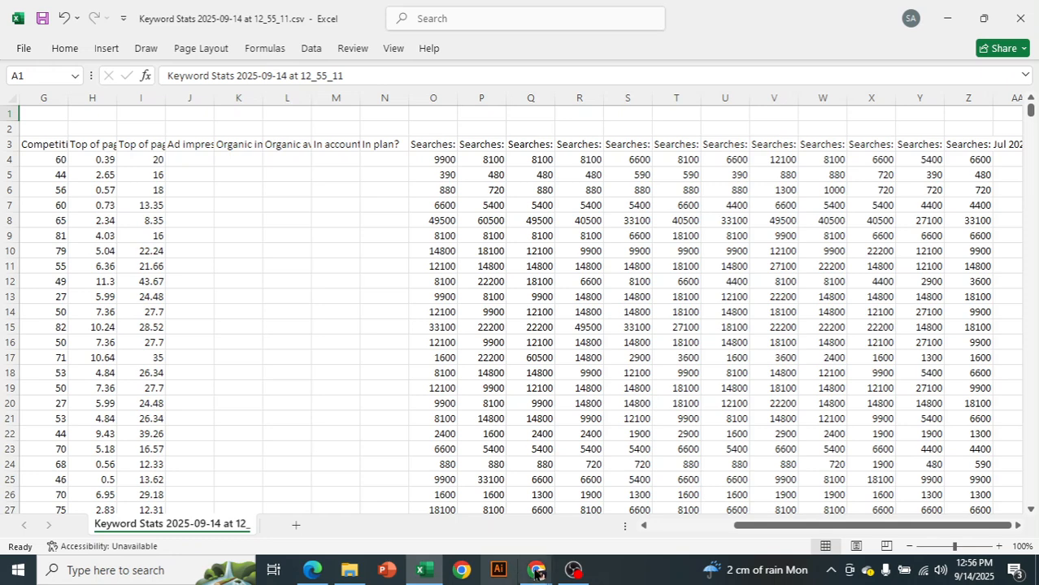
Return to Keyword Planner in the browser, download the keyword ideas to Google Sheets in My drive and open the sheet.
click(303, 574)
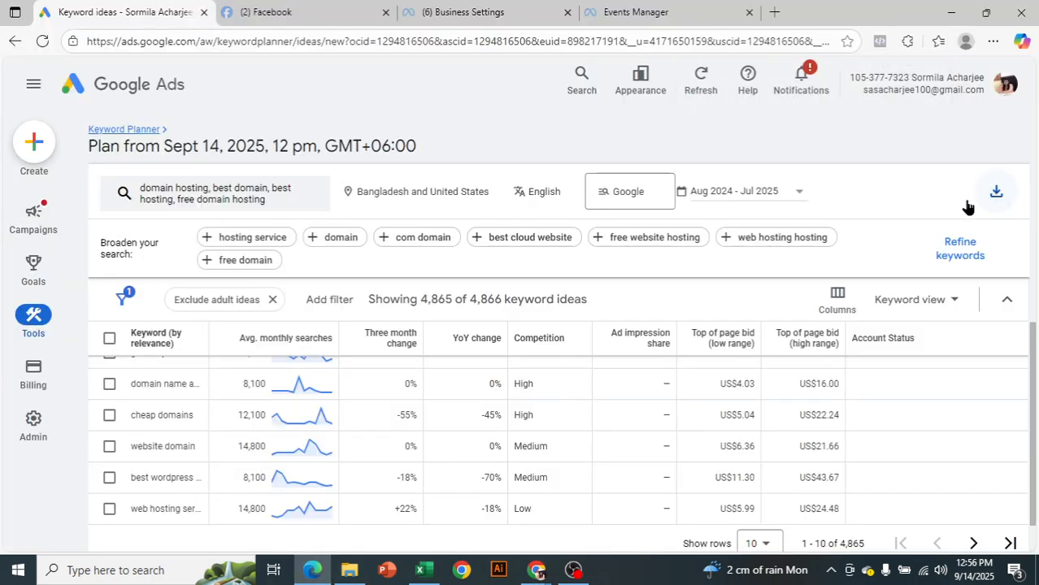
click(994, 193)
click(955, 266)
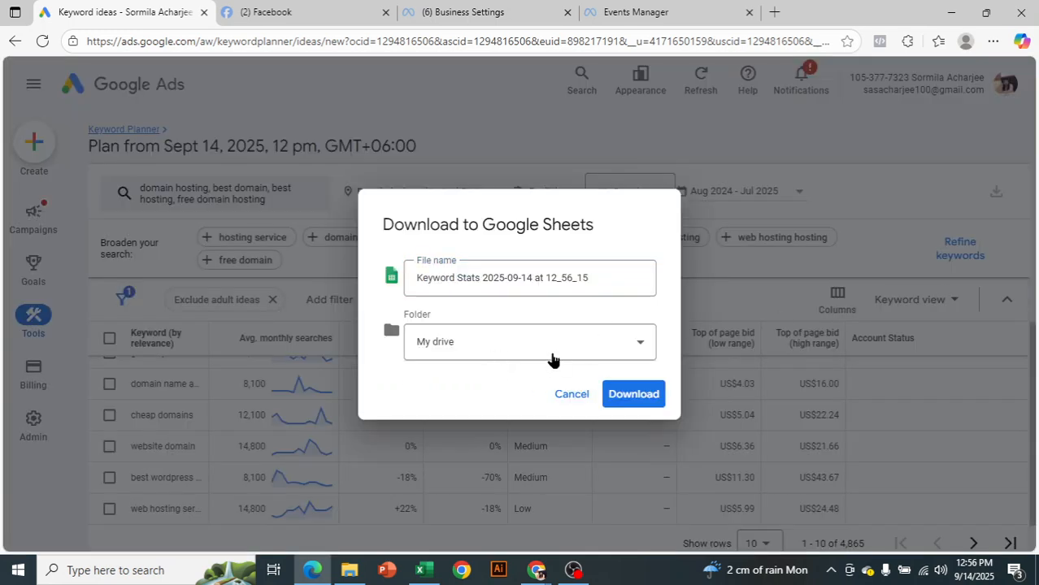
key(Return)
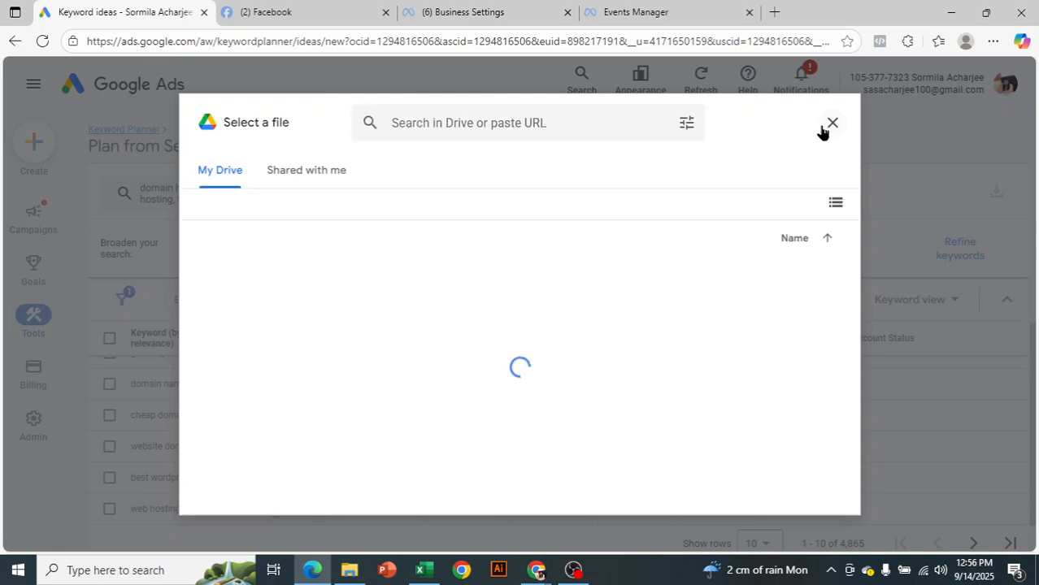
click(832, 123)
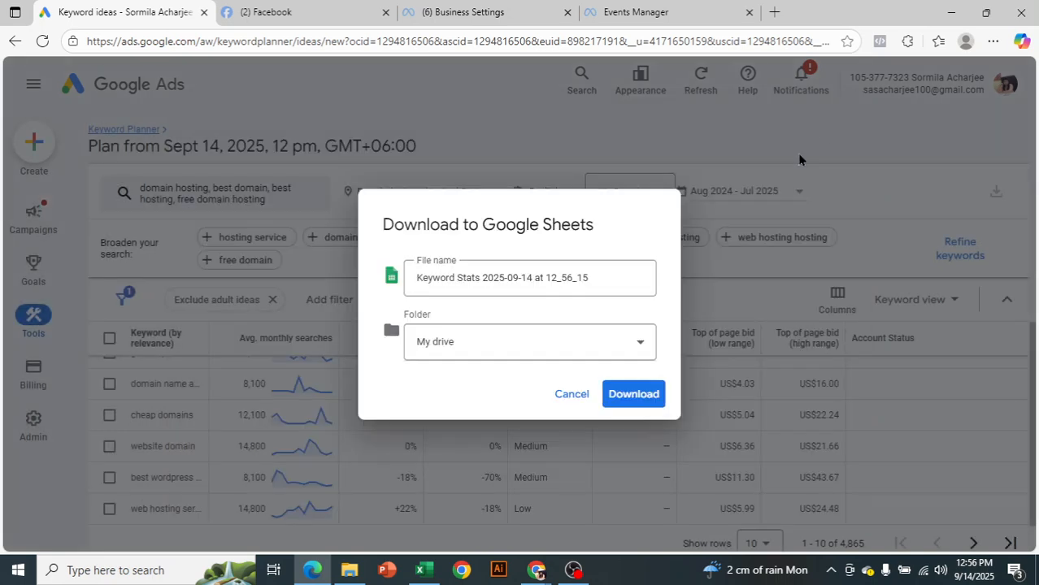
click(642, 395)
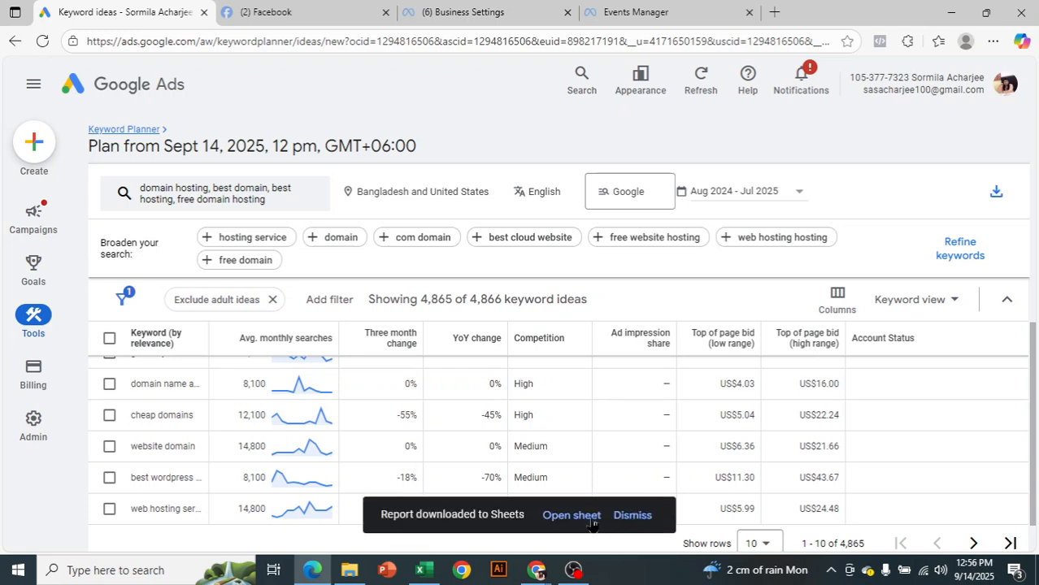
click(571, 516)
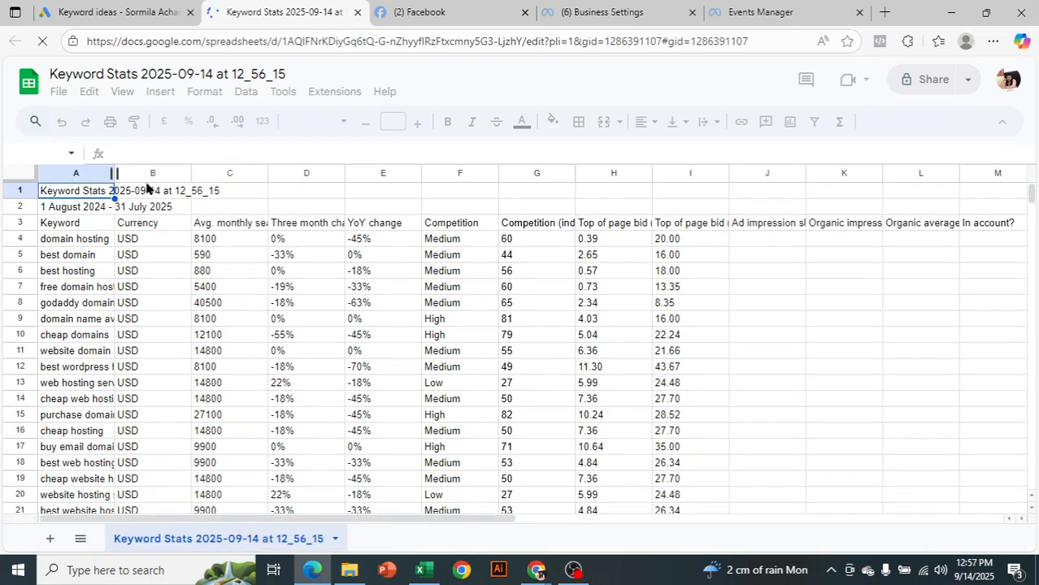
Move the report title from cell A1 to cell B1 in the sheet.
drag(146, 176, 148, 177)
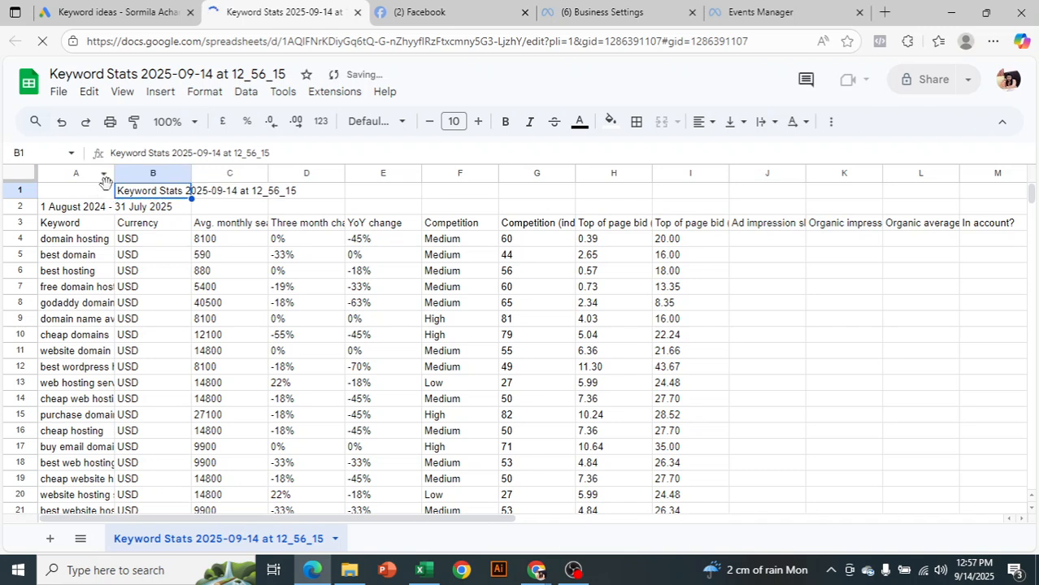
click(104, 185)
Move the report title from cell B1 back to cell A1 and widen column A to show the full keywords.
drag(313, 188, 45, 194)
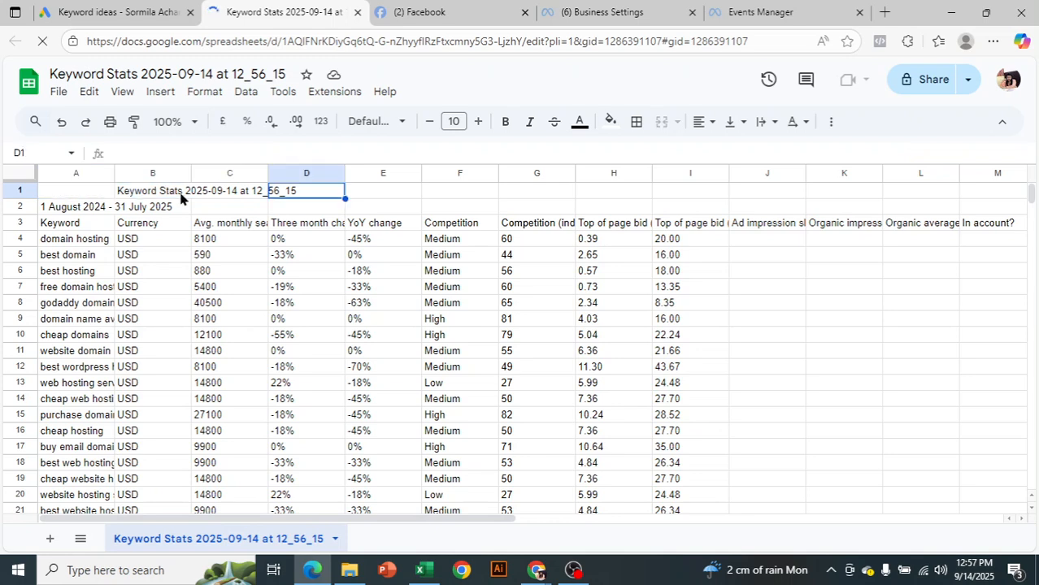
drag(127, 199, 274, 192)
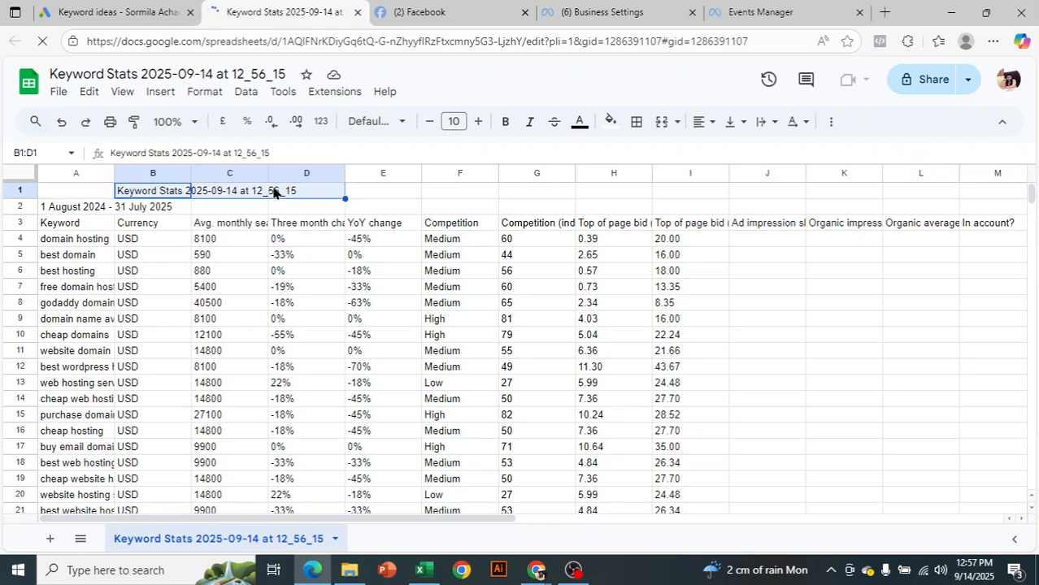
right_click(274, 192)
click(312, 155)
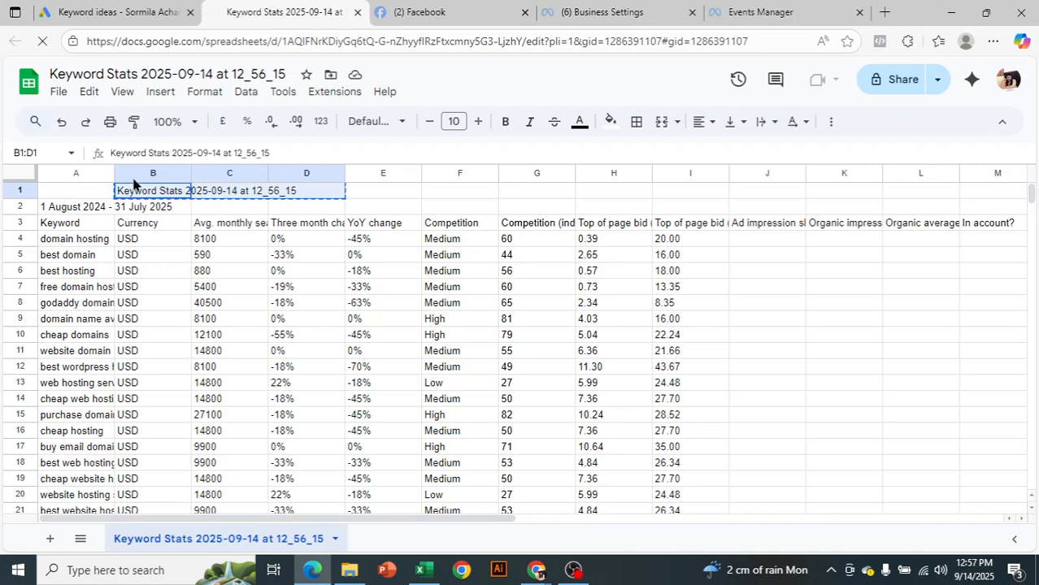
right_click(67, 195)
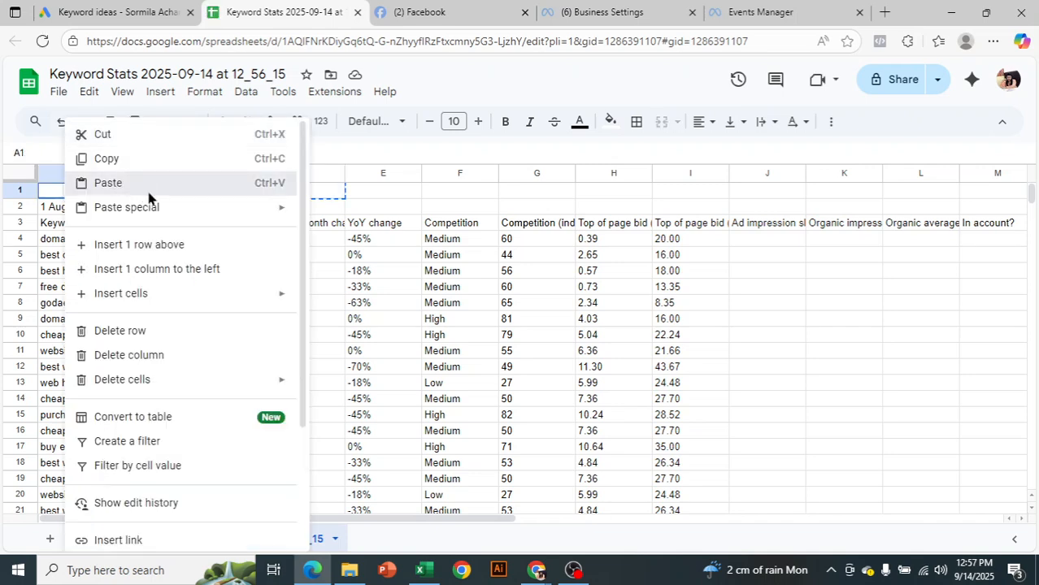
click(148, 183)
drag(114, 172, 182, 172)
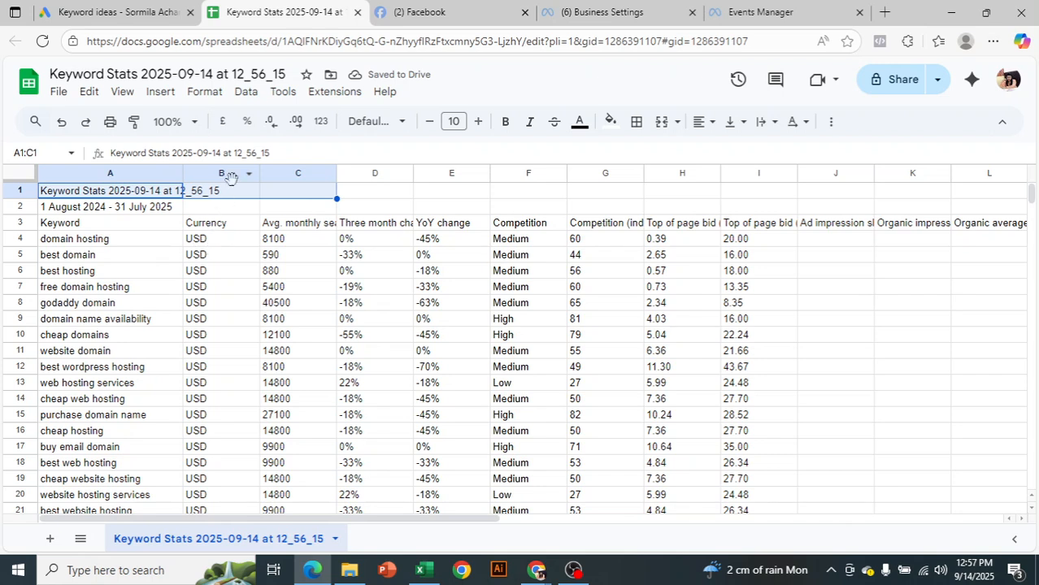
Clear and narrow the Currency column, and widen the Avg. monthly searches column to show its full heading.
click(237, 173)
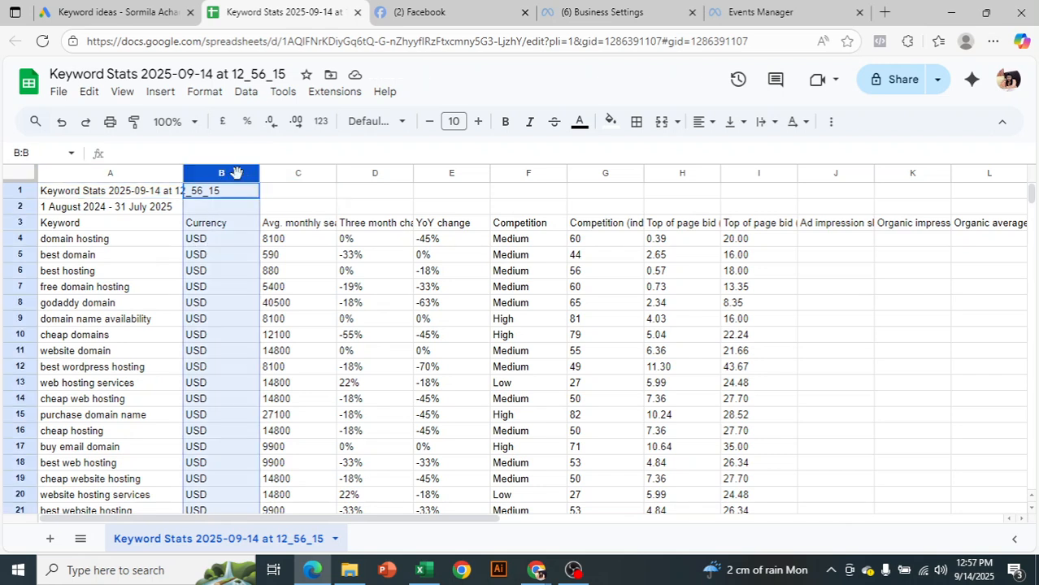
key(Delete)
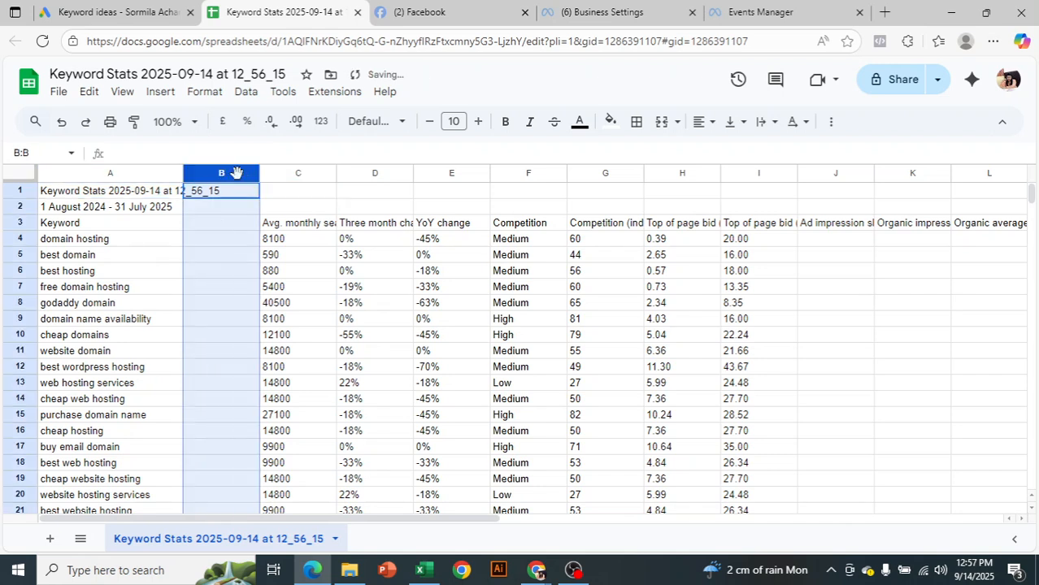
drag(336, 173, 390, 173)
drag(260, 173, 232, 173)
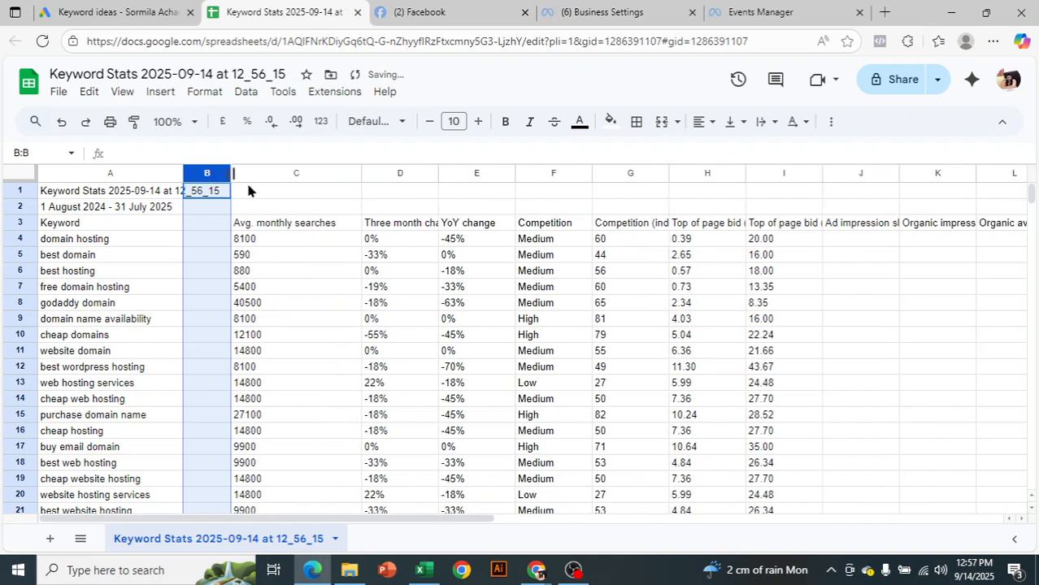
Clear and narrow the Three month change and YoY change columns, and widen the Competition column slightly.
click(399, 172)
key(Delete)
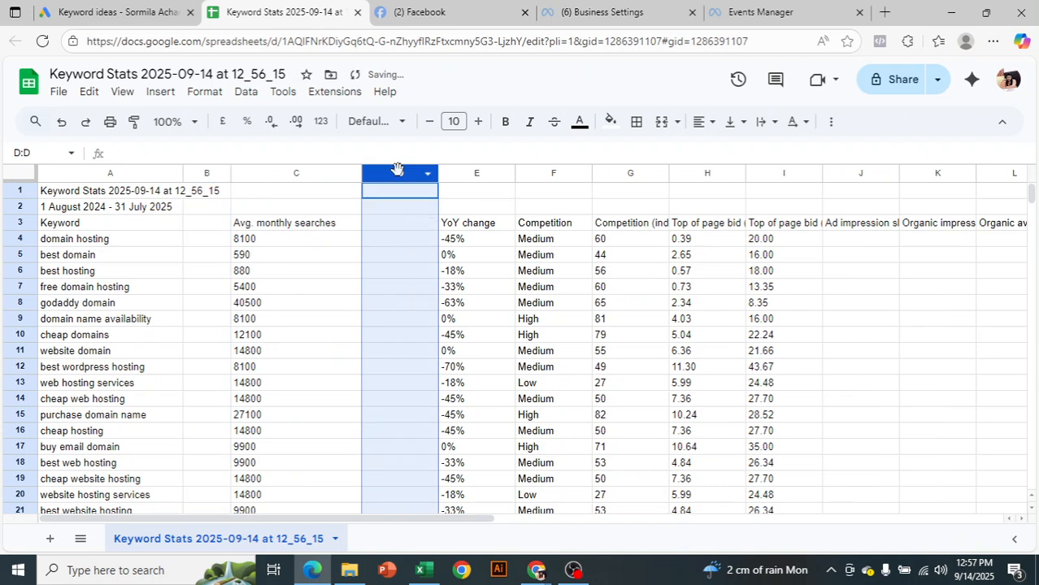
drag(438, 173, 379, 187)
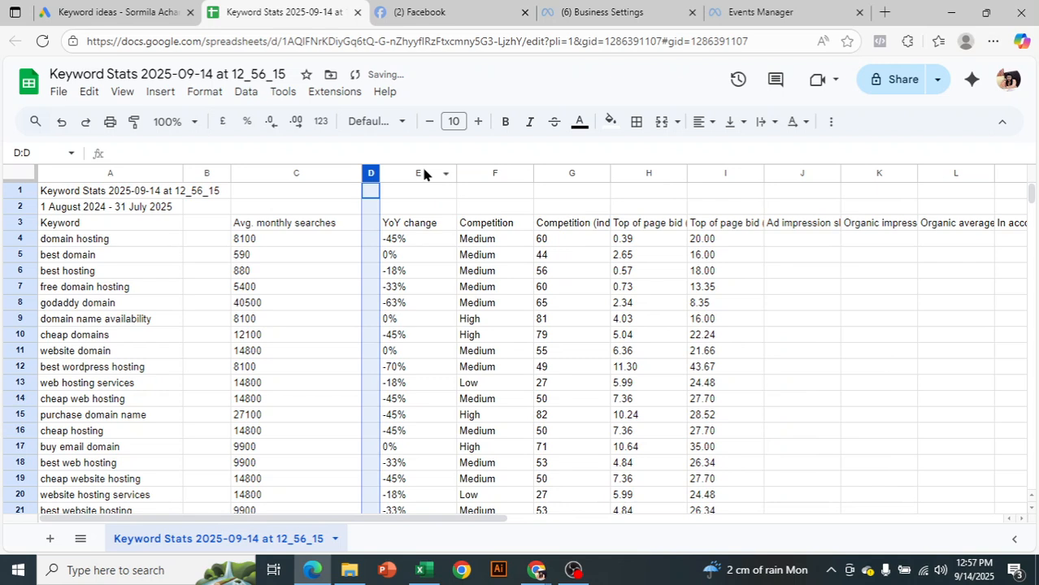
click(417, 173)
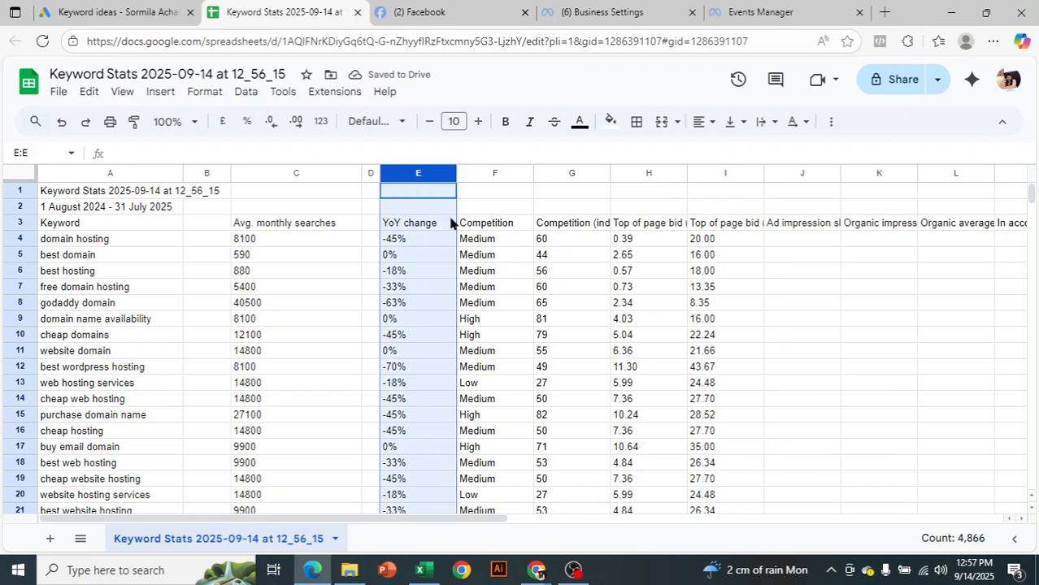
key(Delete)
drag(456, 173, 403, 173)
drag(479, 173, 490, 173)
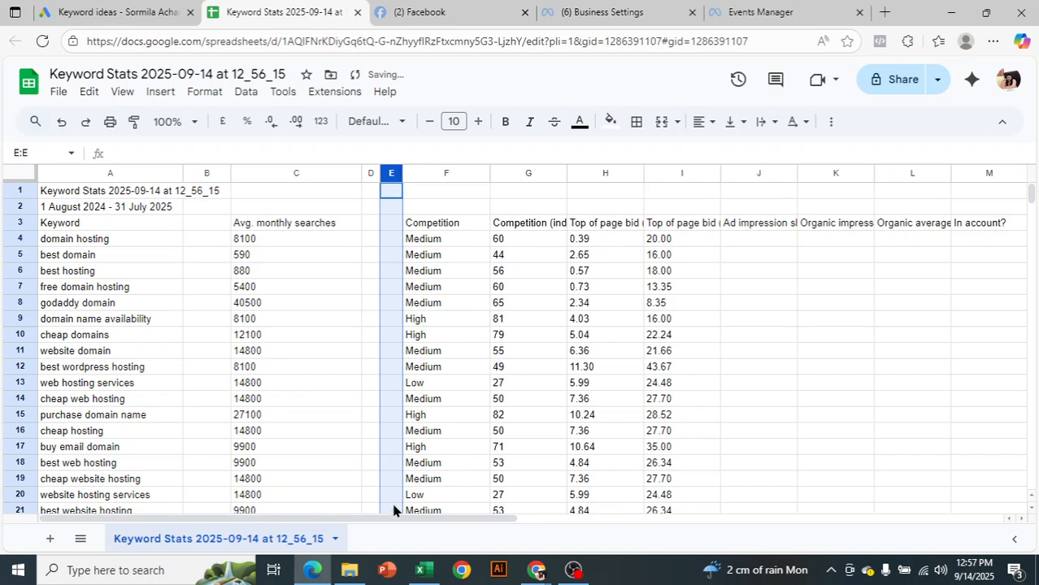
Clear and narrow the Competition (indexed value) column, and widen both Top of page bid columns to show their full headings.
drag(397, 522, 473, 524)
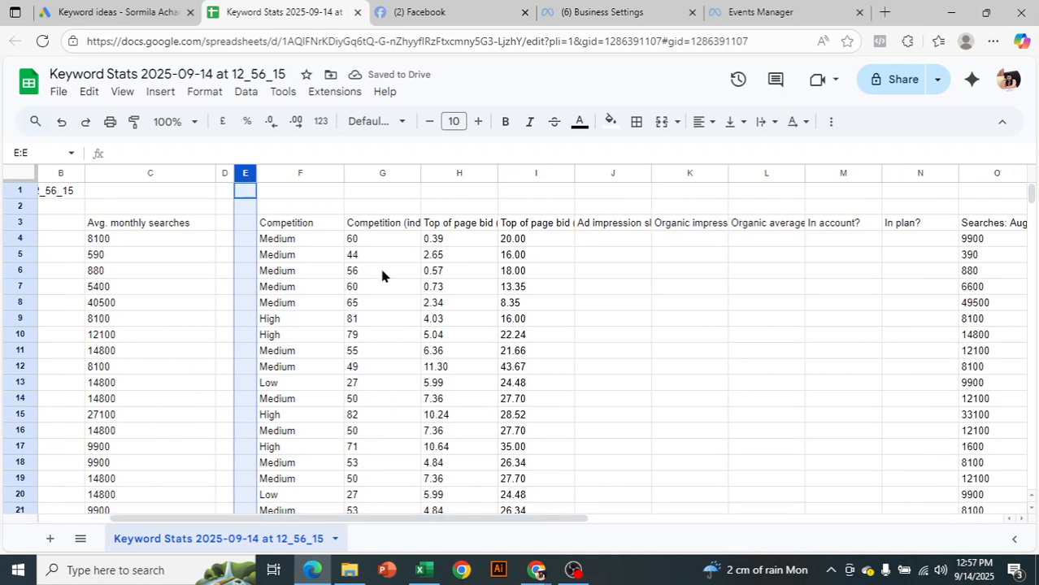
drag(420, 173, 487, 173)
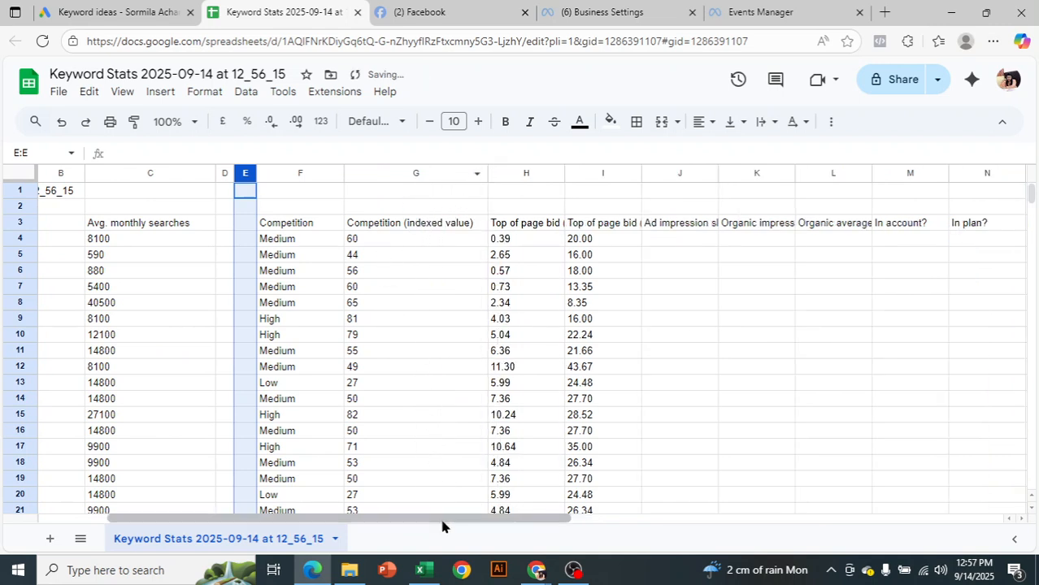
click(431, 173)
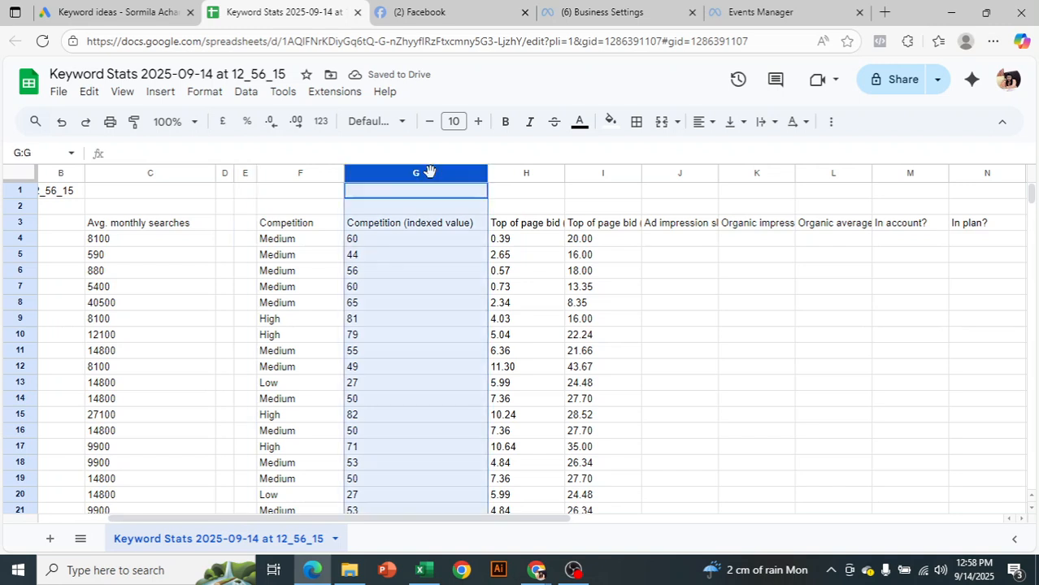
key(Delete)
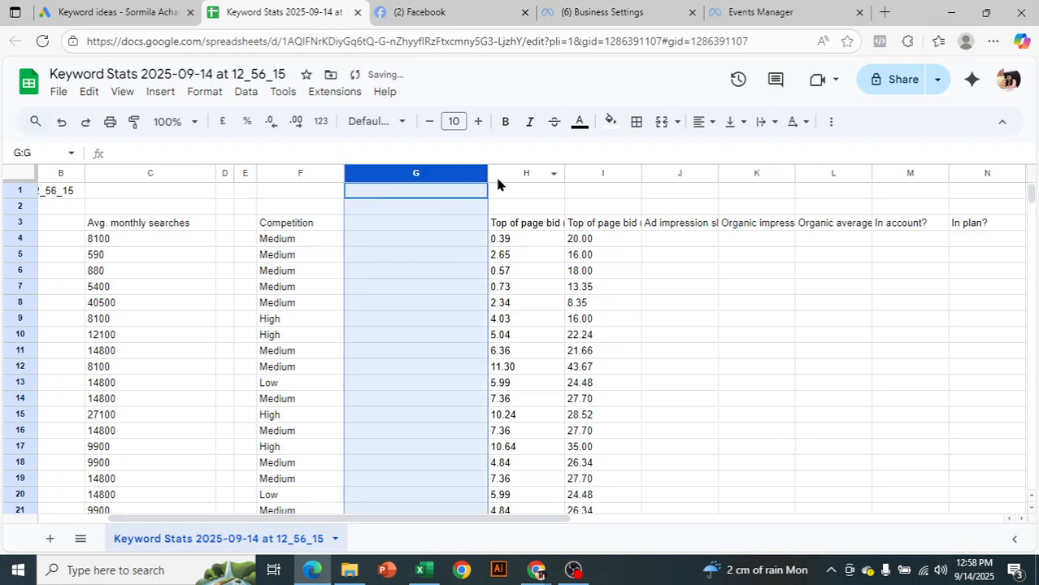
drag(486, 173, 359, 154)
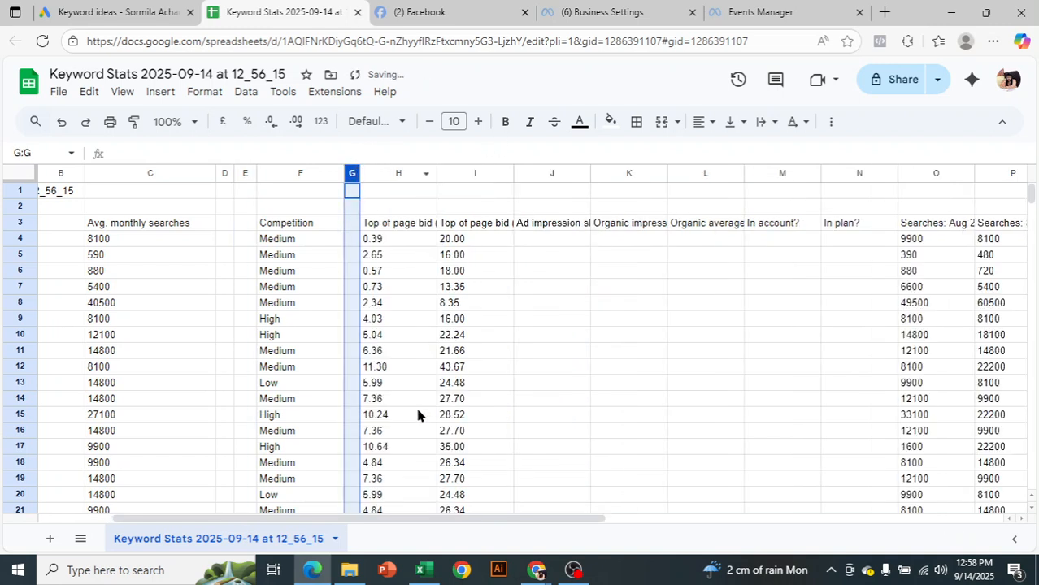
drag(439, 172, 518, 173)
drag(595, 172, 670, 173)
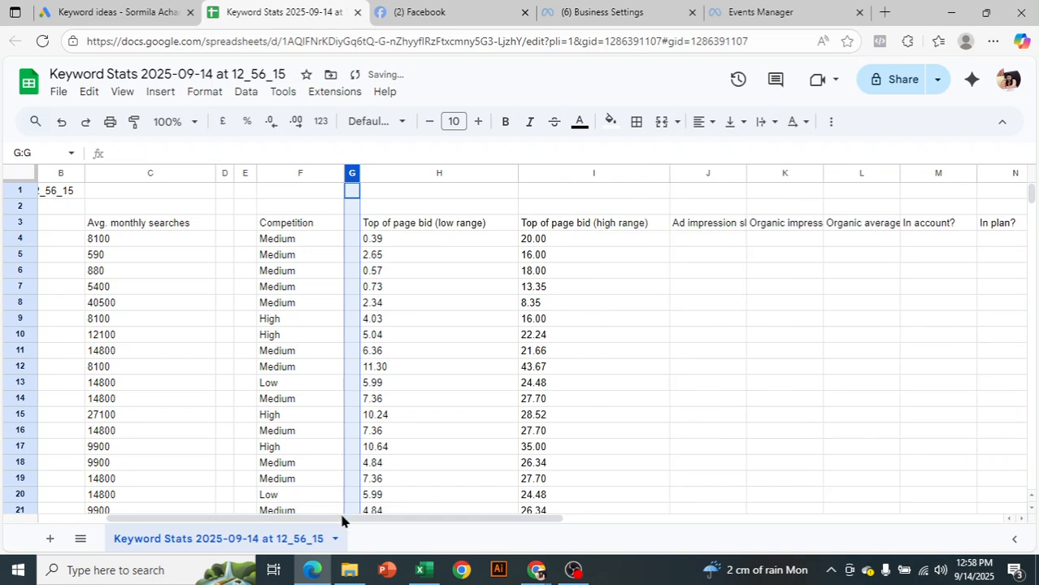
Clear cells J3:Q4, covering the headings from Ad impression share through the October searches column and their first data row.
drag(342, 519, 505, 524)
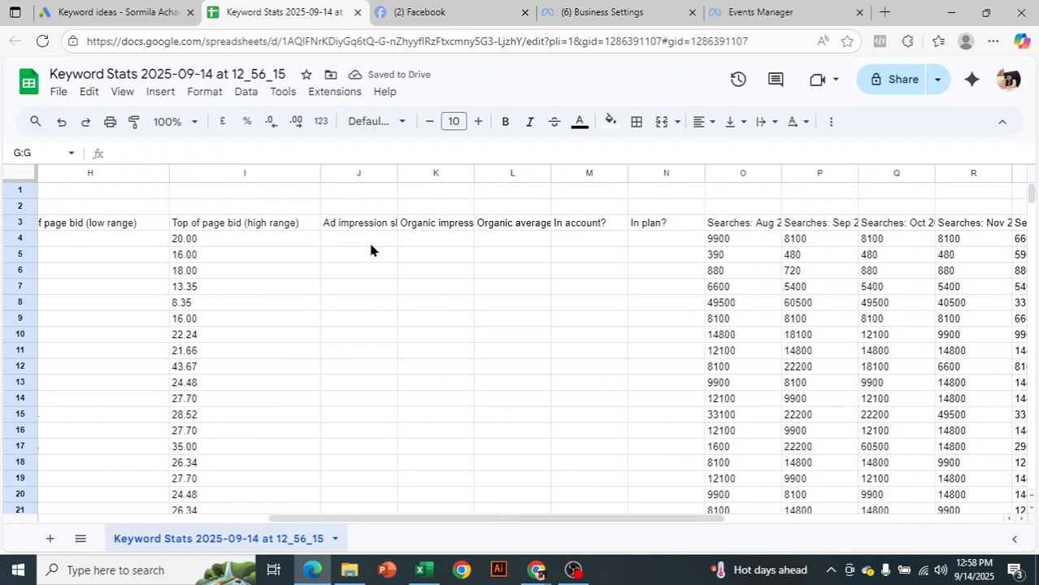
drag(317, 224, 935, 411)
drag(336, 219, 884, 242)
key(Delete)
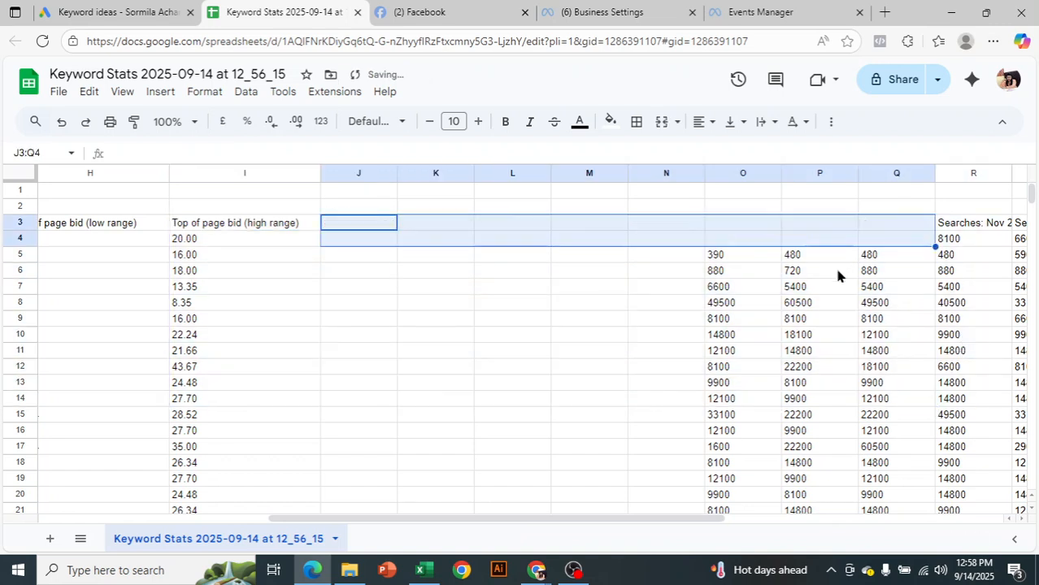
Clear the remaining monthly searches headings and values through row 21, covering ranges N4:Y21 and Q3:Z21.
drag(564, 519, 843, 543)
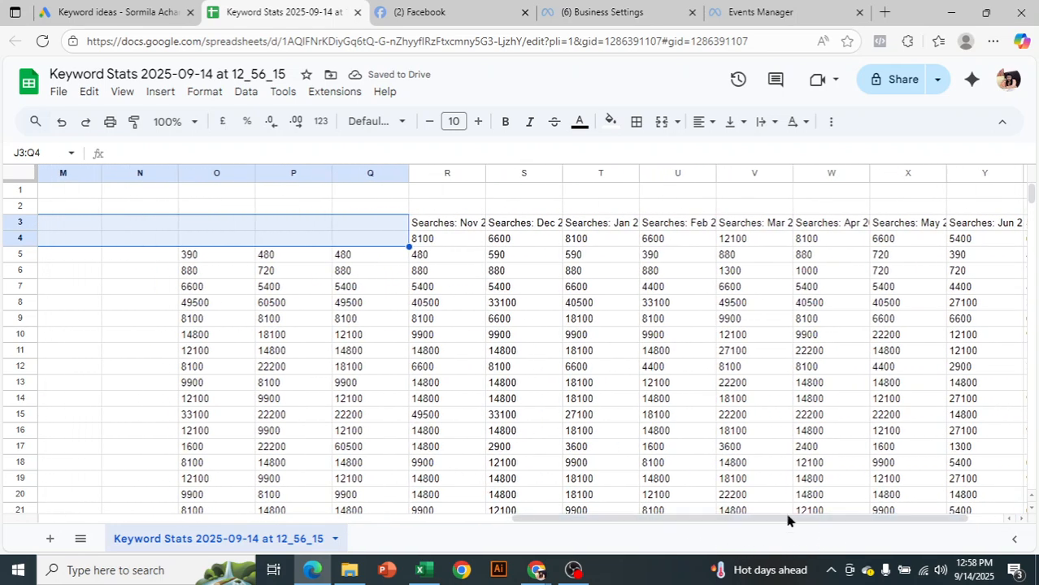
drag(167, 242, 974, 522)
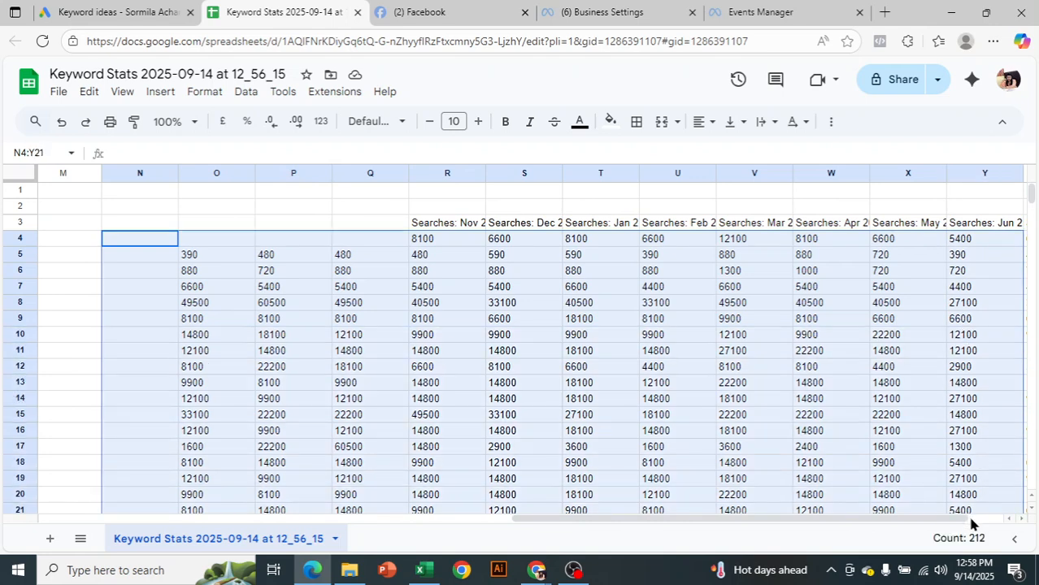
key(Delete)
drag(374, 228, 1028, 522)
key(Delete)
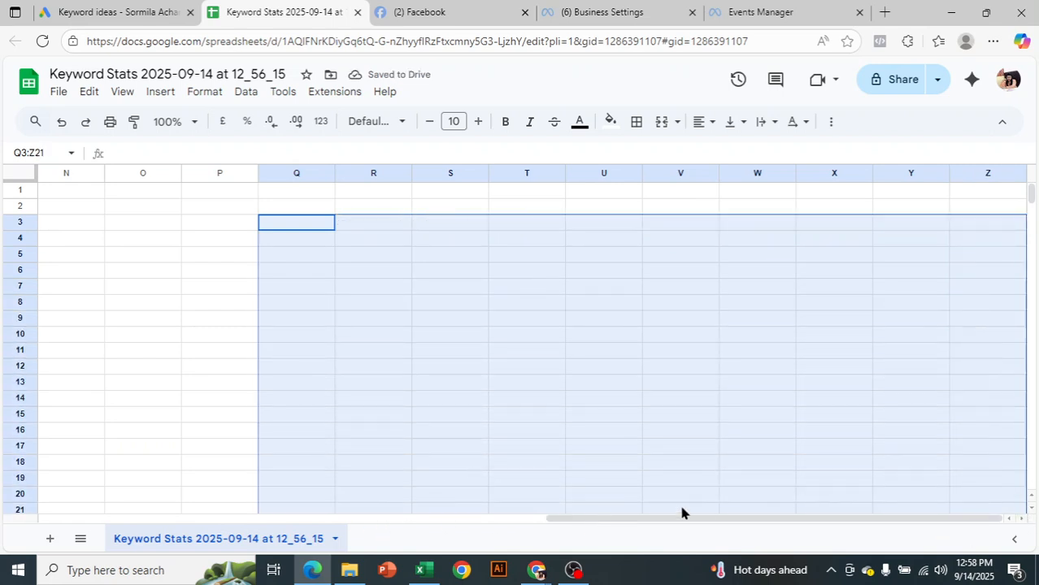
Clear the monthly searches values further down in range N22:V102.
drag(630, 509, 677, 509)
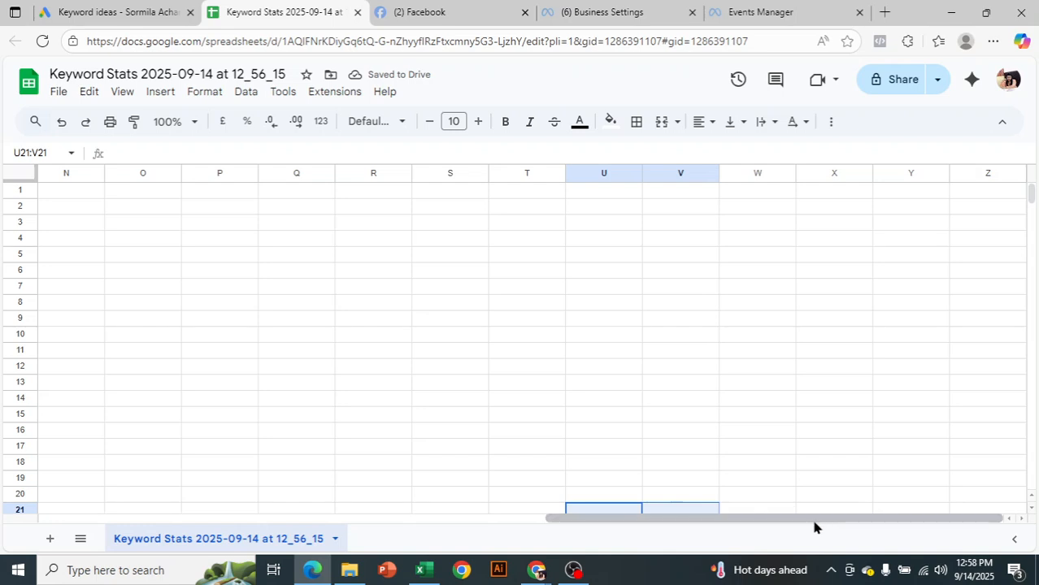
drag(868, 520, 647, 467)
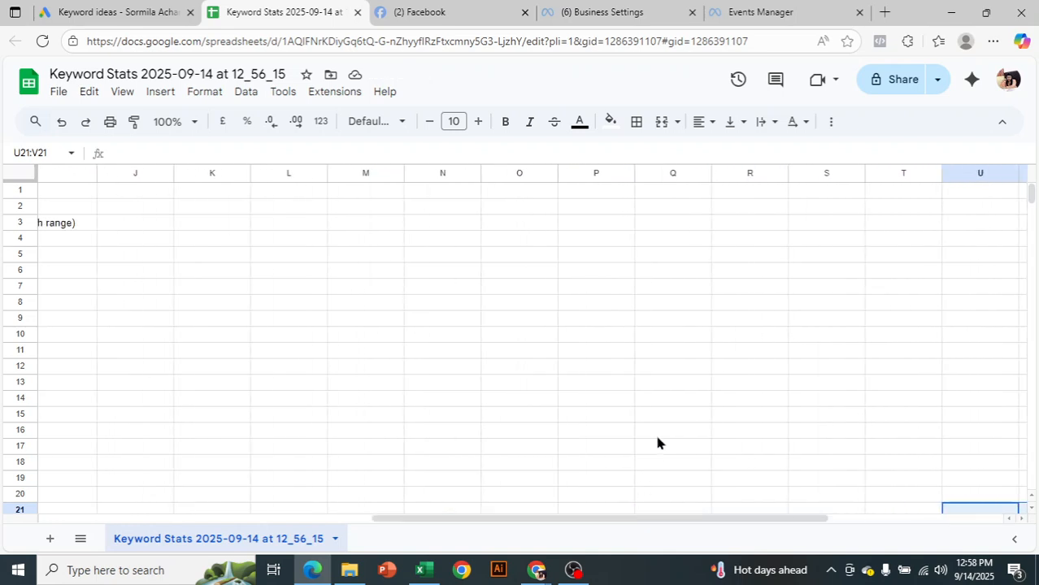
scroll(657, 442, down, 2)
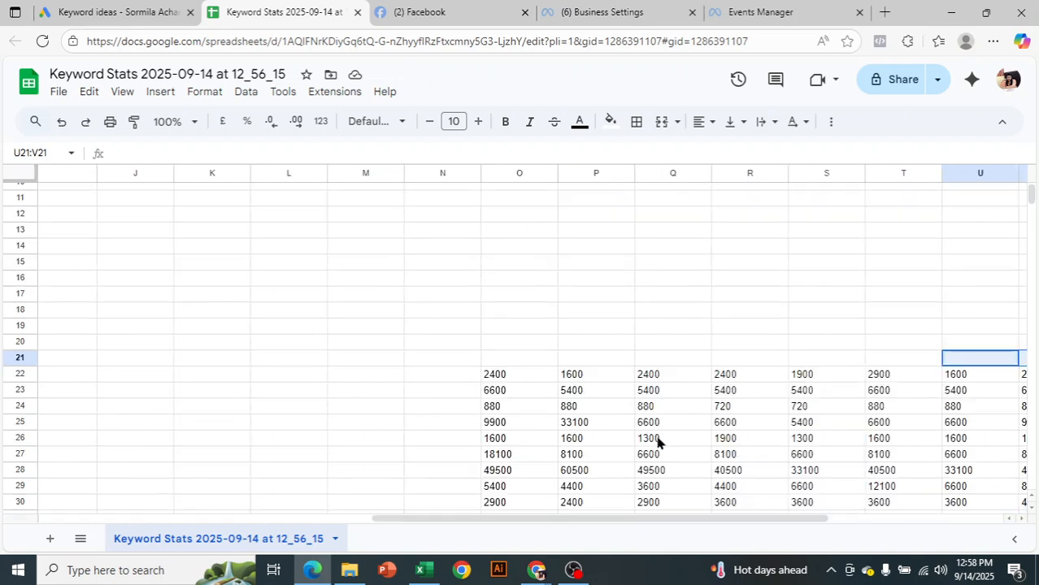
drag(442, 374, 1034, 548)
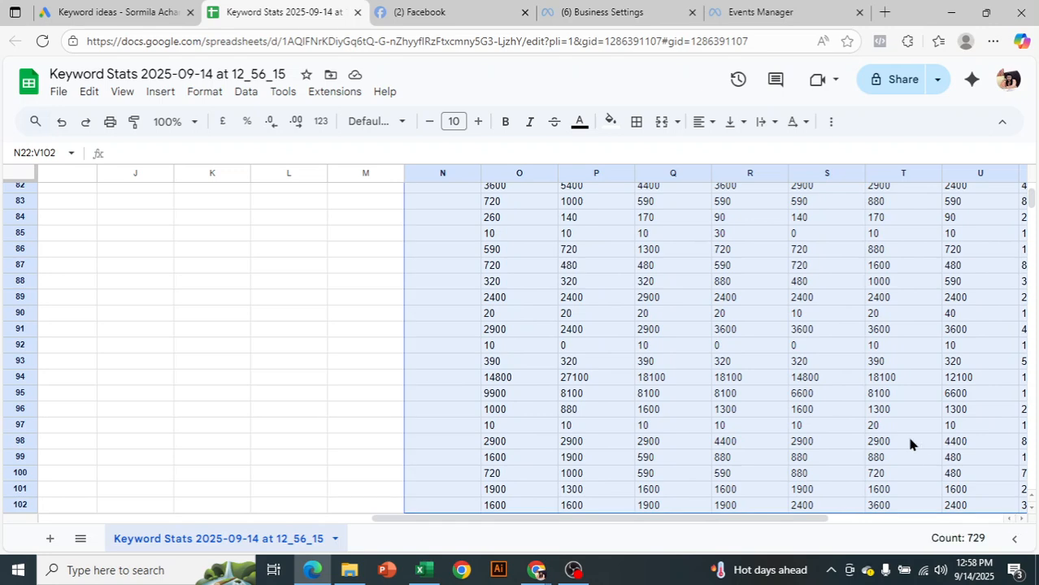
key(Delete)
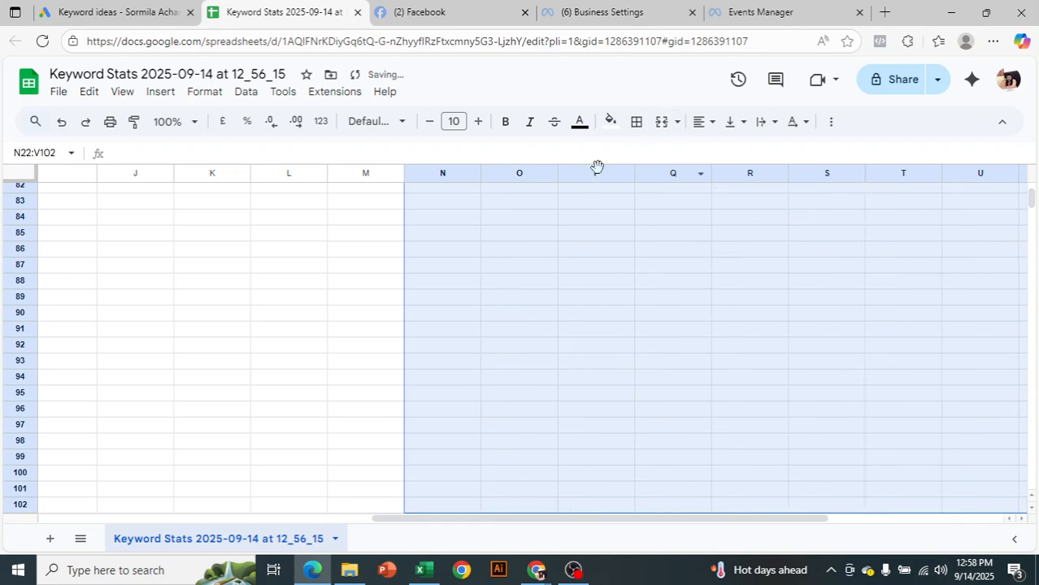
Return to the start of the sheet and examine the keywords with their average monthly searches, competition and top of page bids.
click(599, 172)
drag(670, 523, 236, 522)
scroll(480, 324, up, 5)
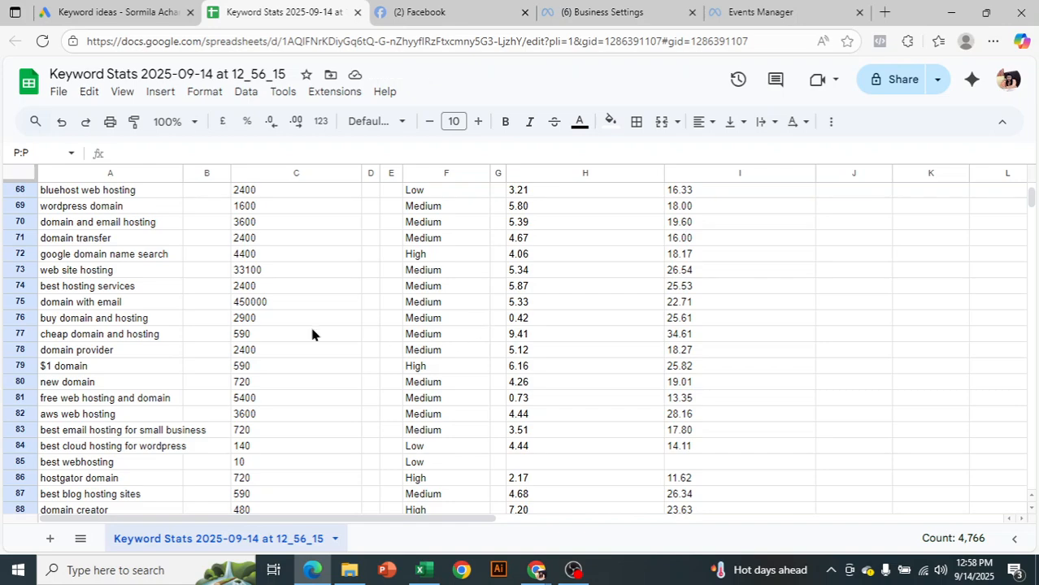
scroll(297, 317, up, 8)
scroll(292, 316, up, 14)
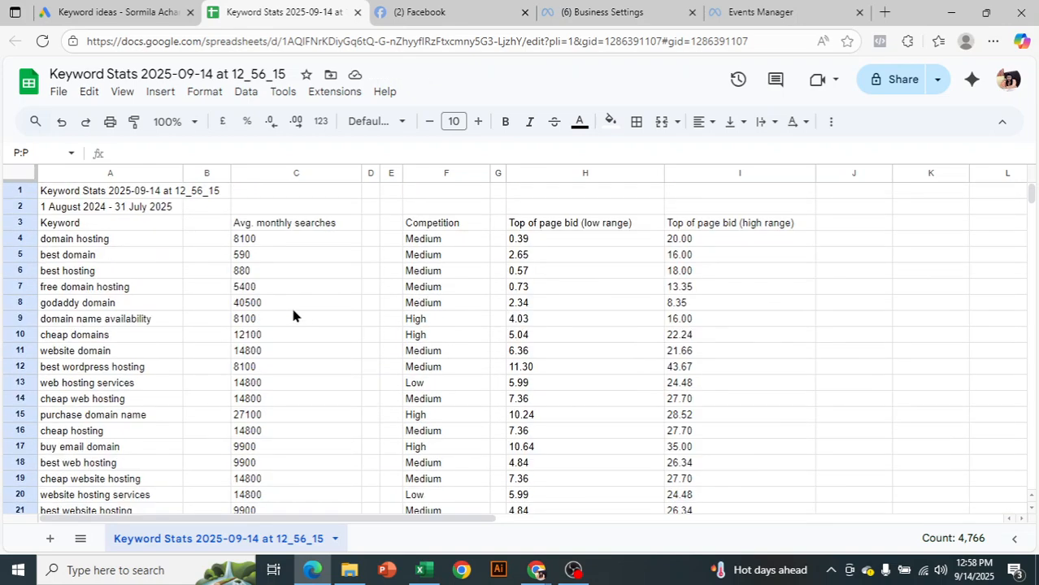
drag(122, 239, 125, 436)
click(123, 436)
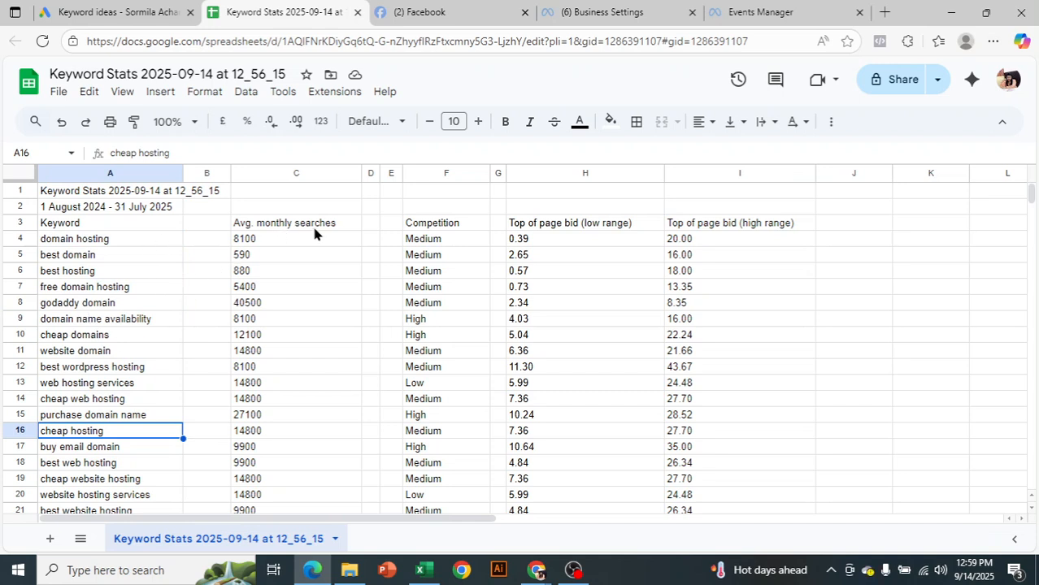
click(84, 241)
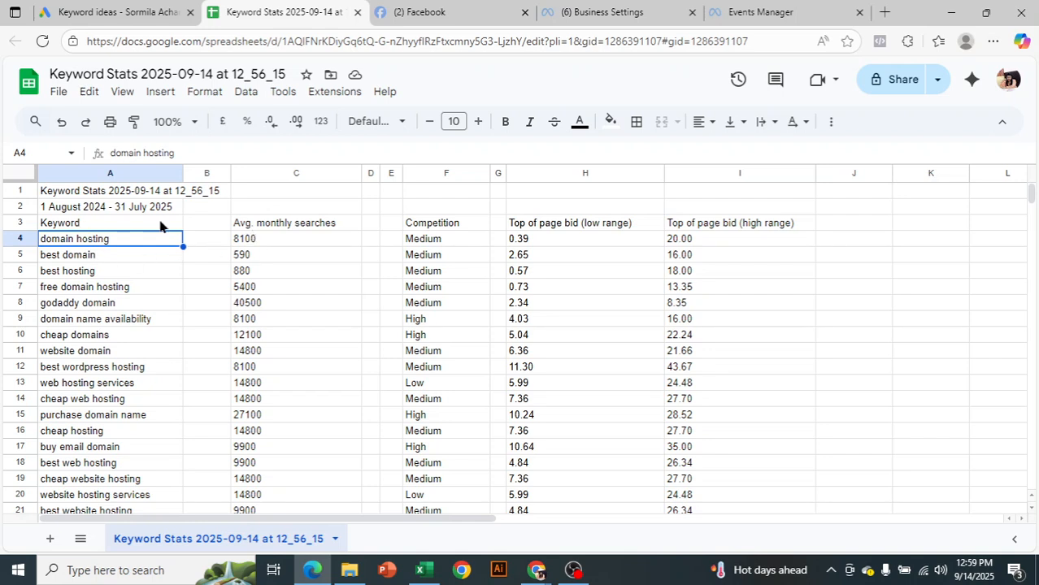
click(470, 238)
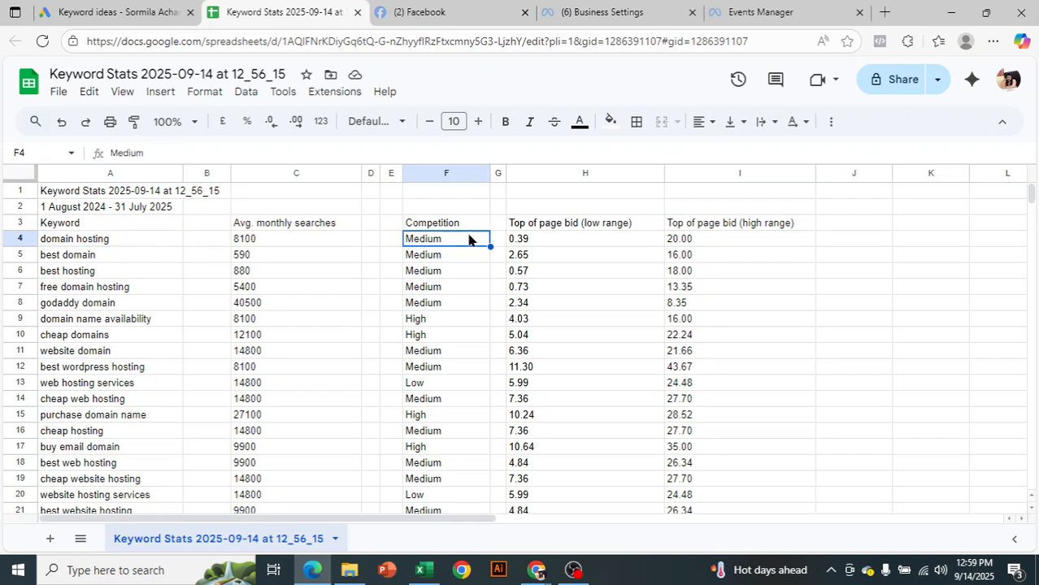
click(558, 237)
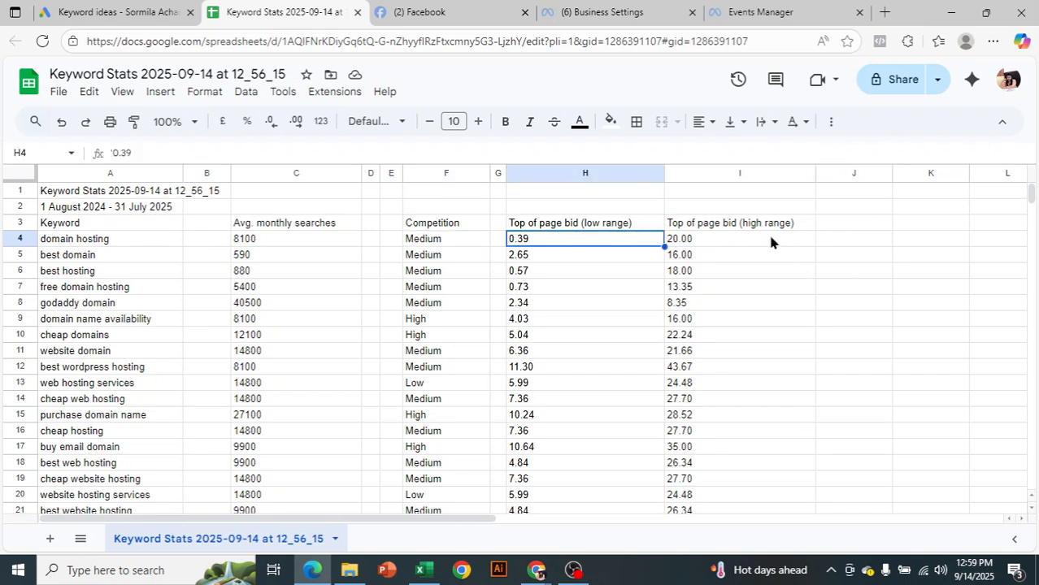
click(830, 123)
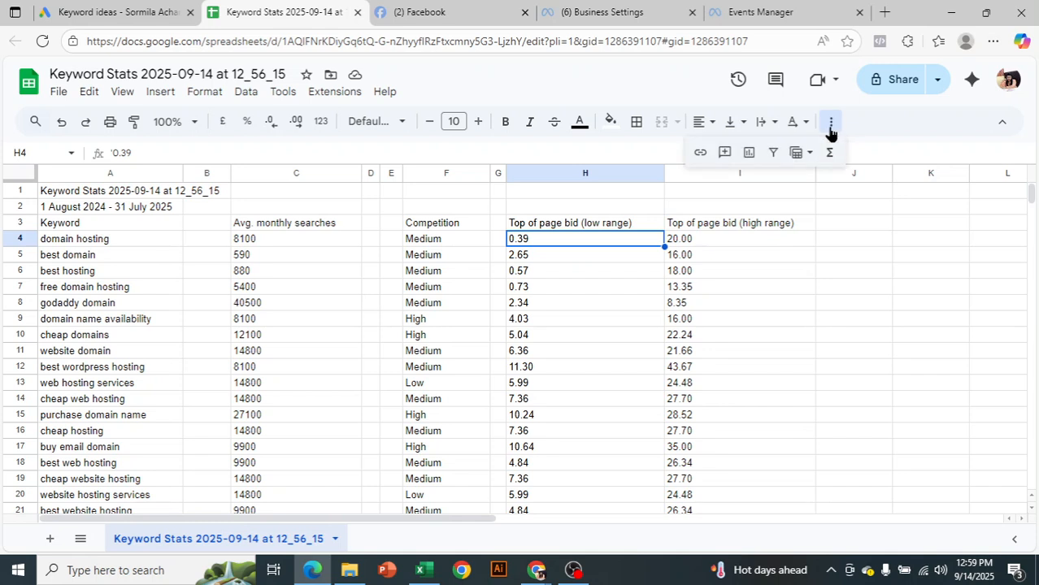
click(775, 159)
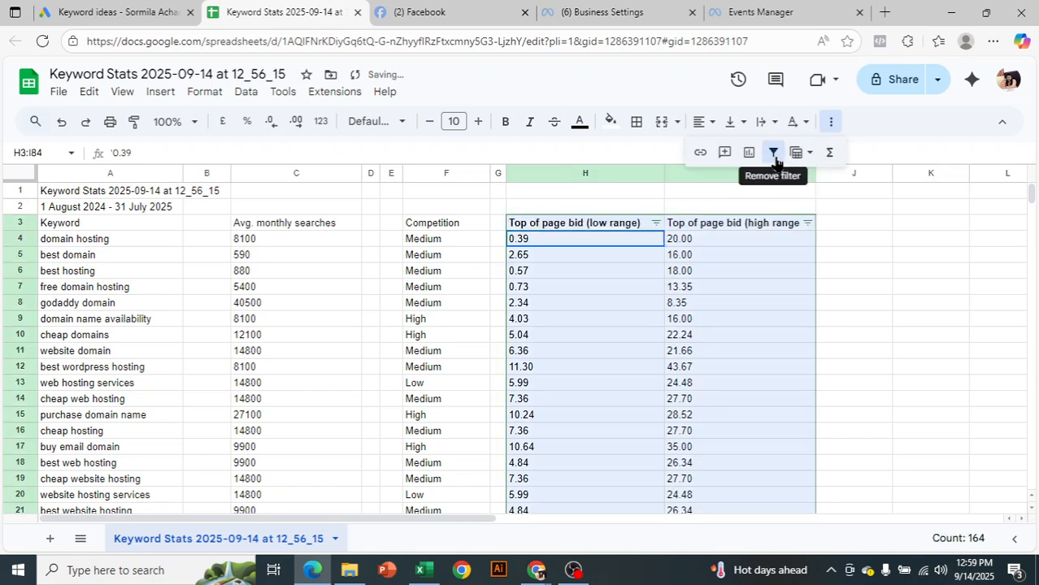
click(871, 225)
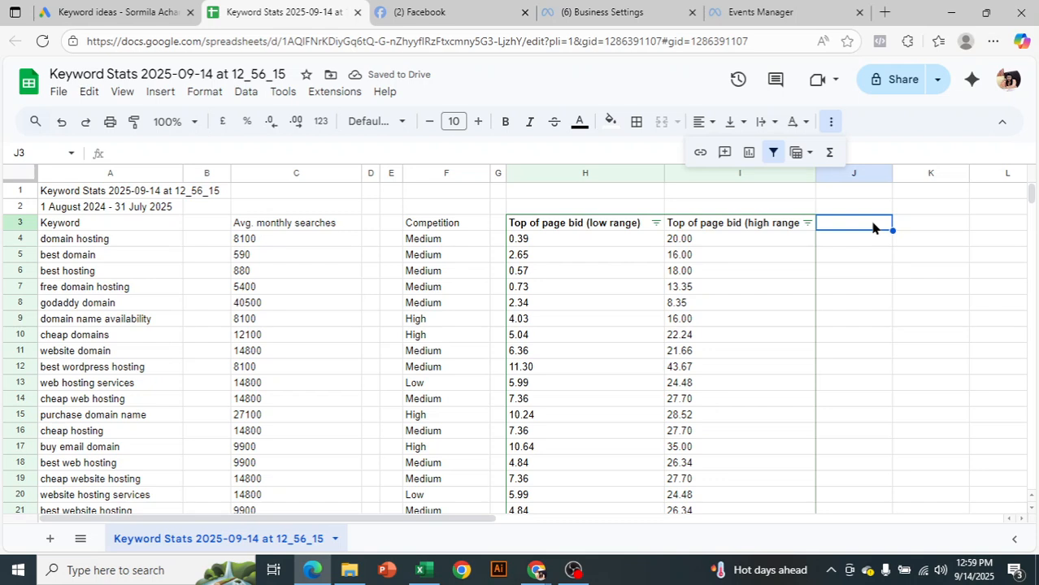
key(ctrl+a)
double_click(946, 259)
click(774, 153)
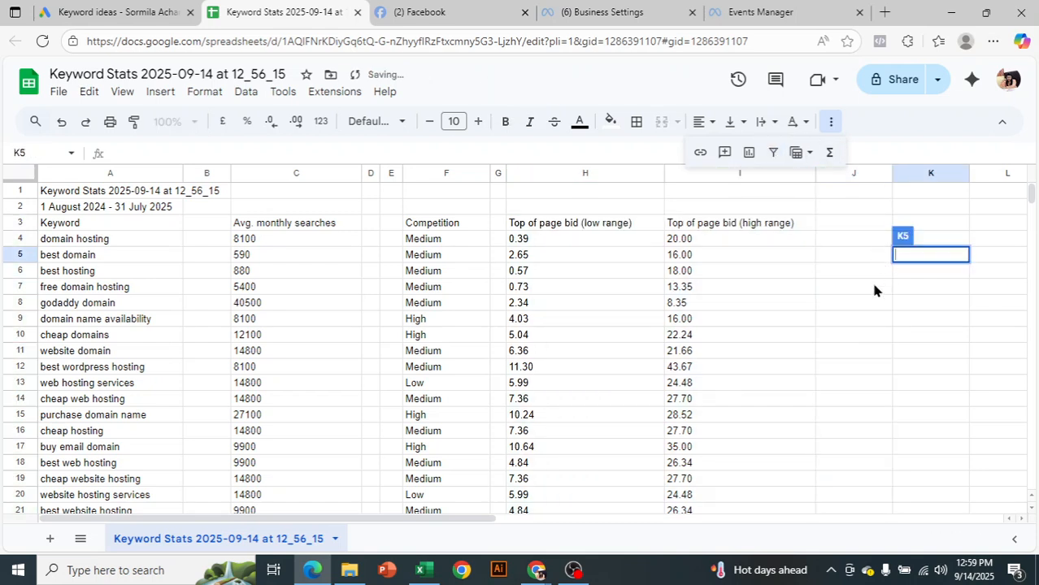
key(Left)
key(ctrl+a)
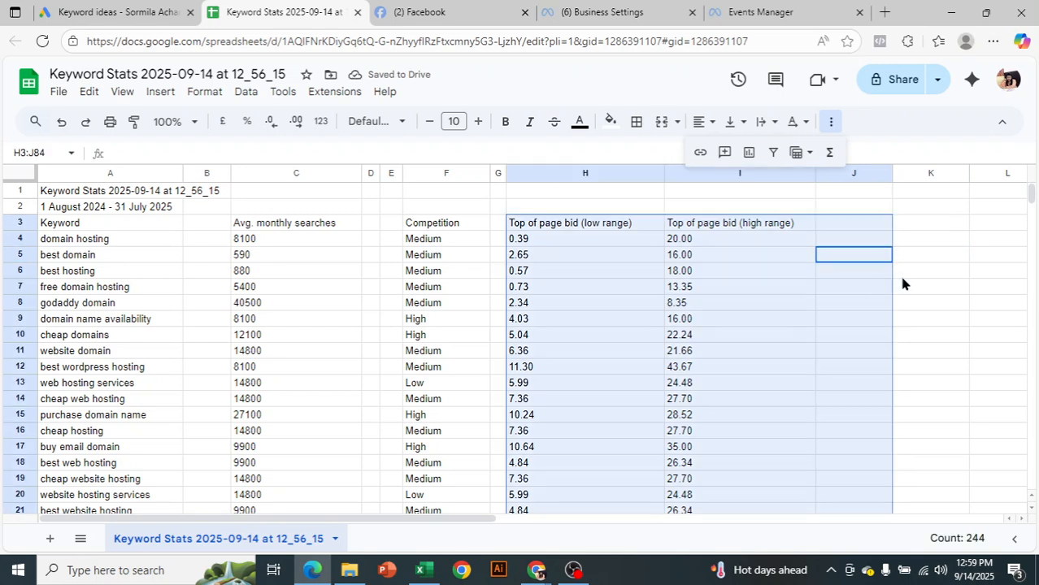
click(902, 277)
click(308, 252)
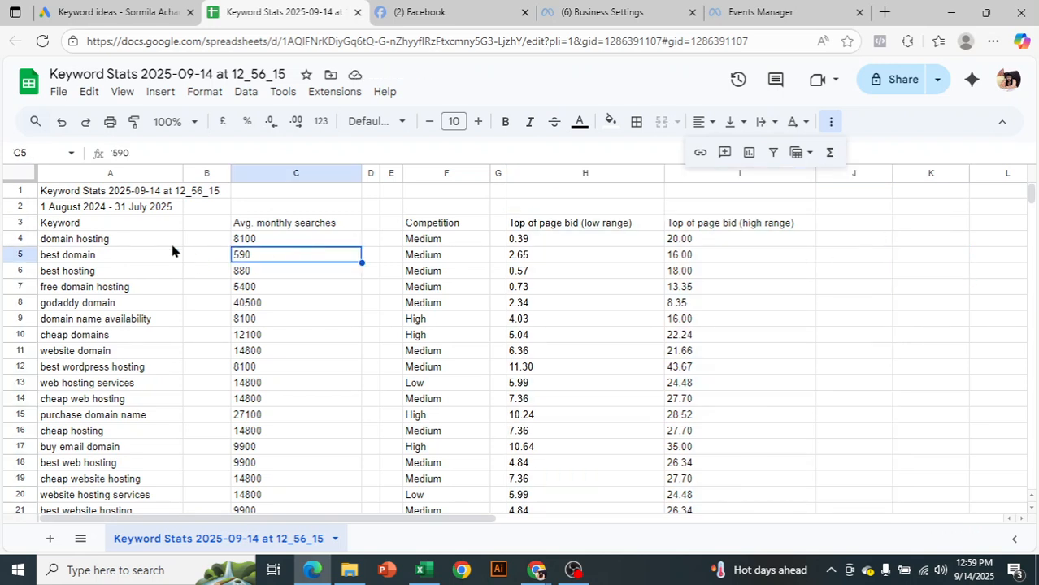
click(50, 224)
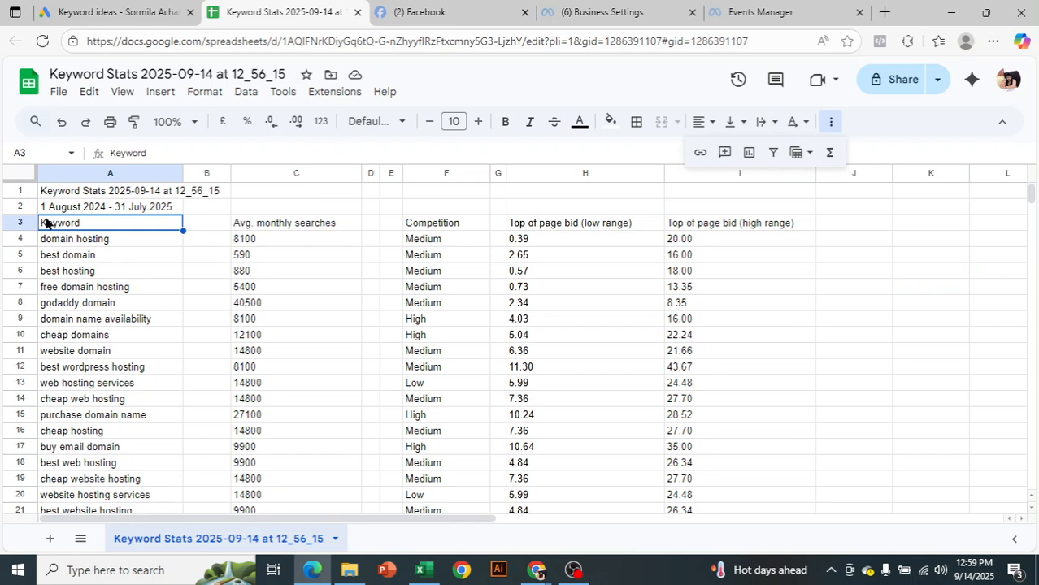
key(ctrl+space)
click(300, 317)
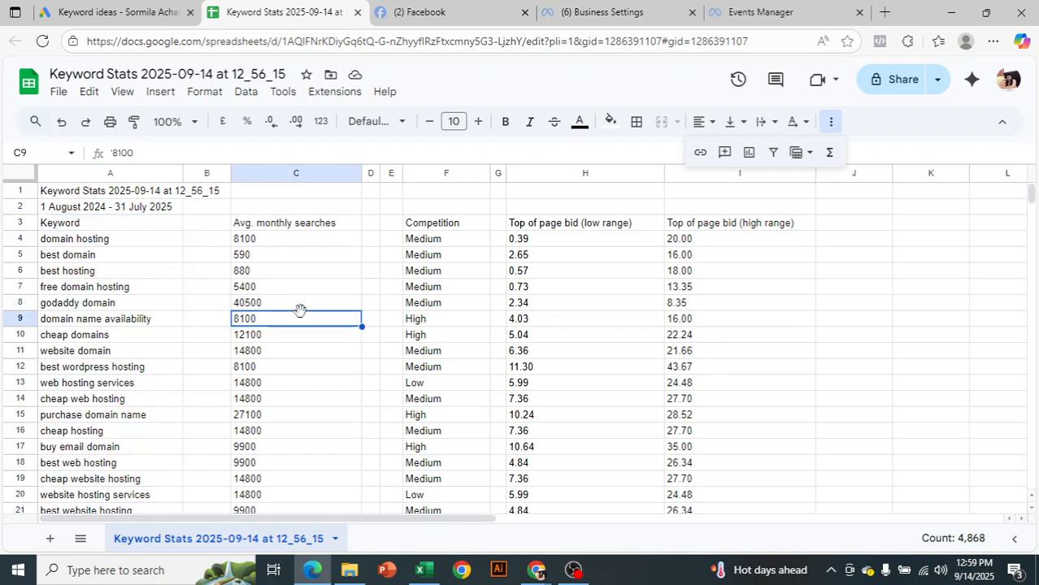
Select the whole data range A1:I4868 and create a filter on it.
click(42, 192)
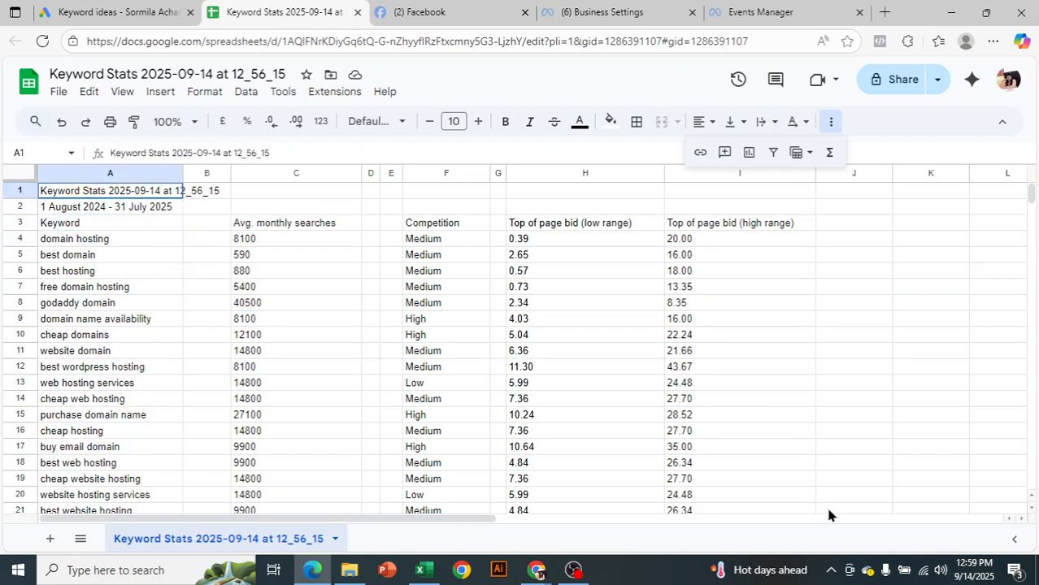
shift+click(694, 512)
key(ctrl+shift+Down)
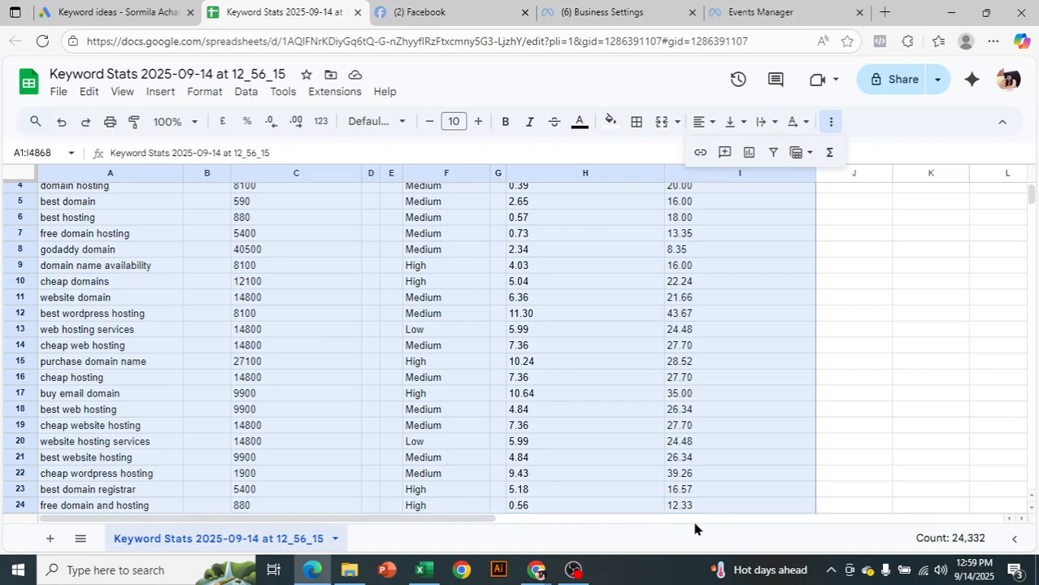
scroll(793, 395, down, 4)
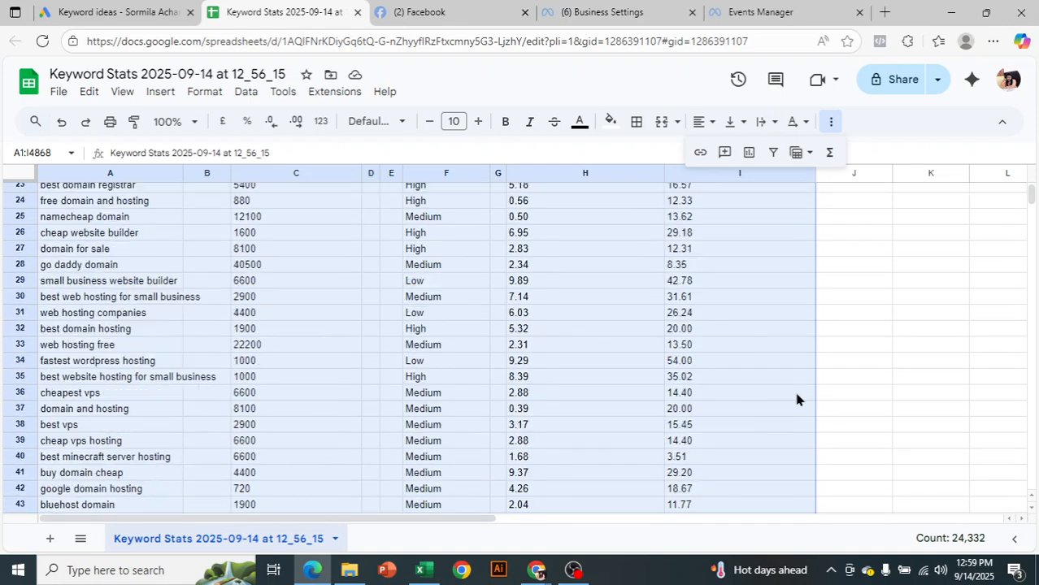
scroll(755, 356, up, 4)
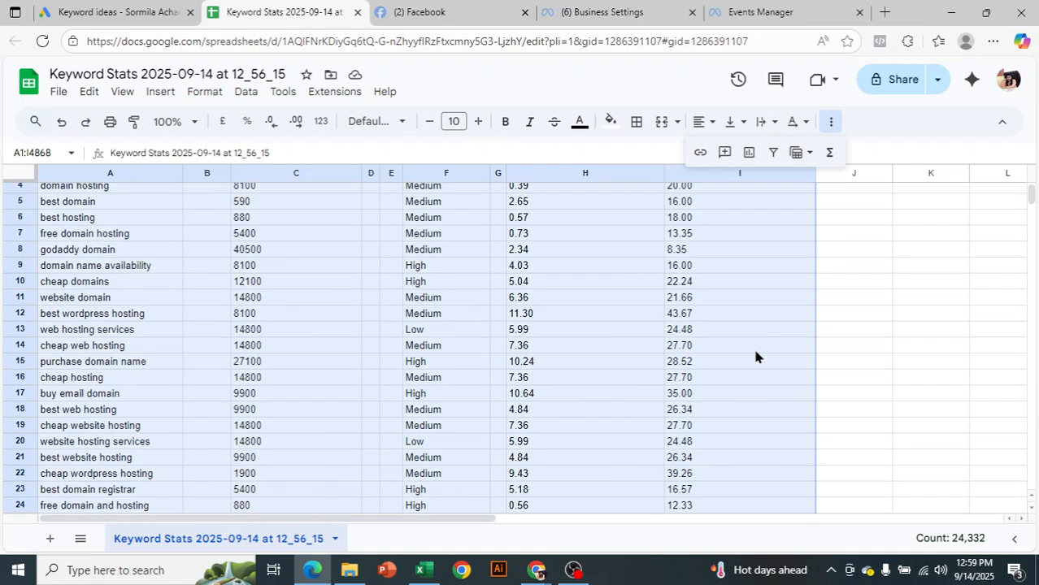
scroll(756, 356, down, 1)
scroll(756, 356, up, 2)
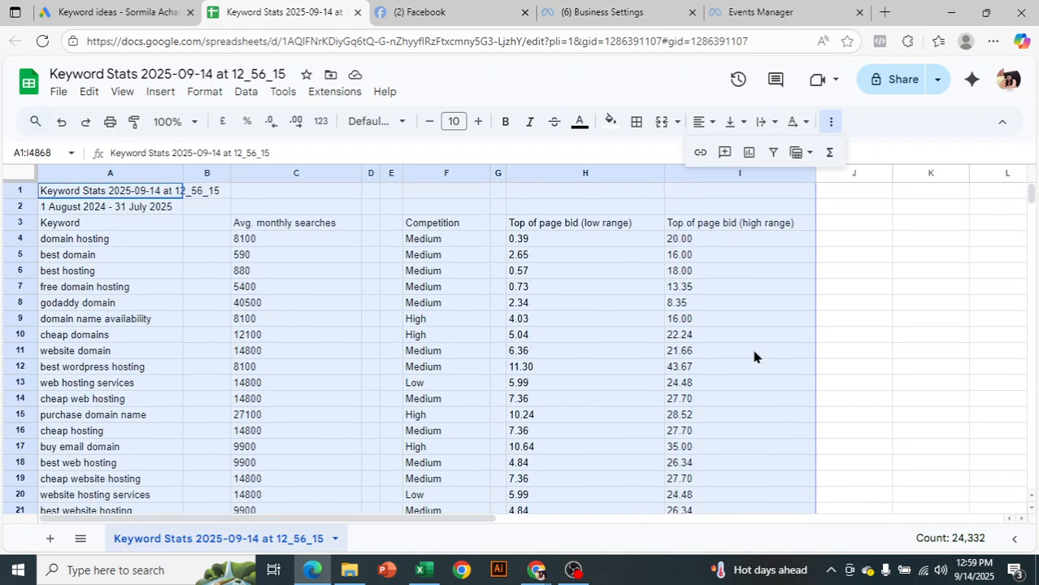
click(774, 154)
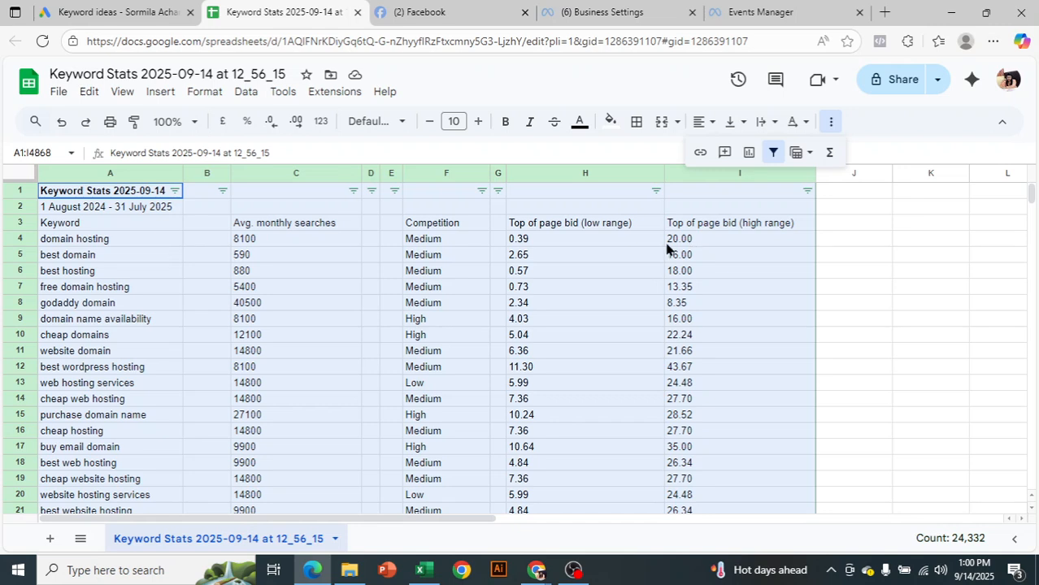
Open the value filter of the Top of page bid (high range) column and untick the bids starting with 10, from 10.03 through 10.85.
click(808, 193)
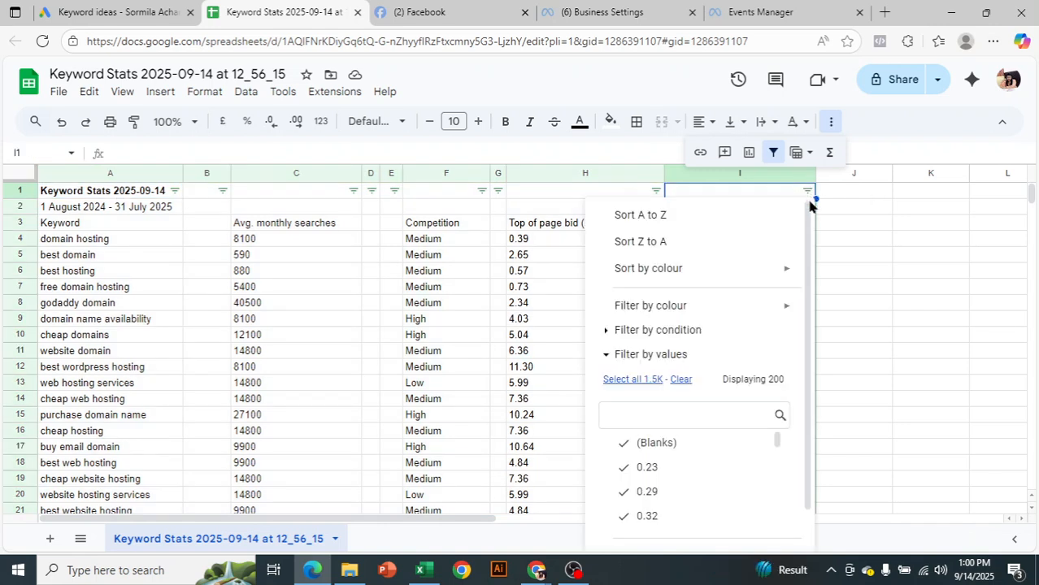
scroll(801, 269, down, 1)
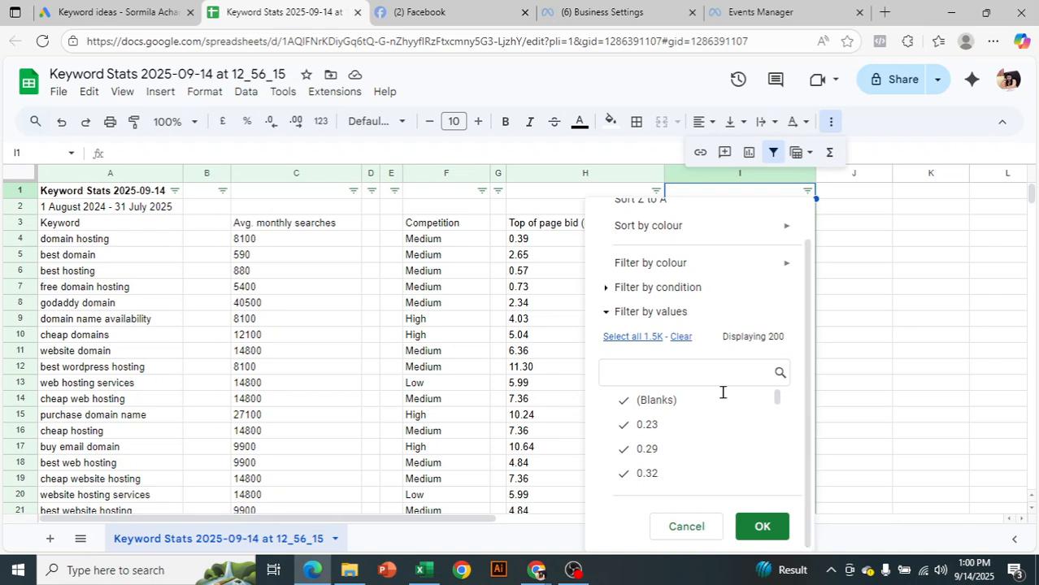
scroll(689, 451, down, 5)
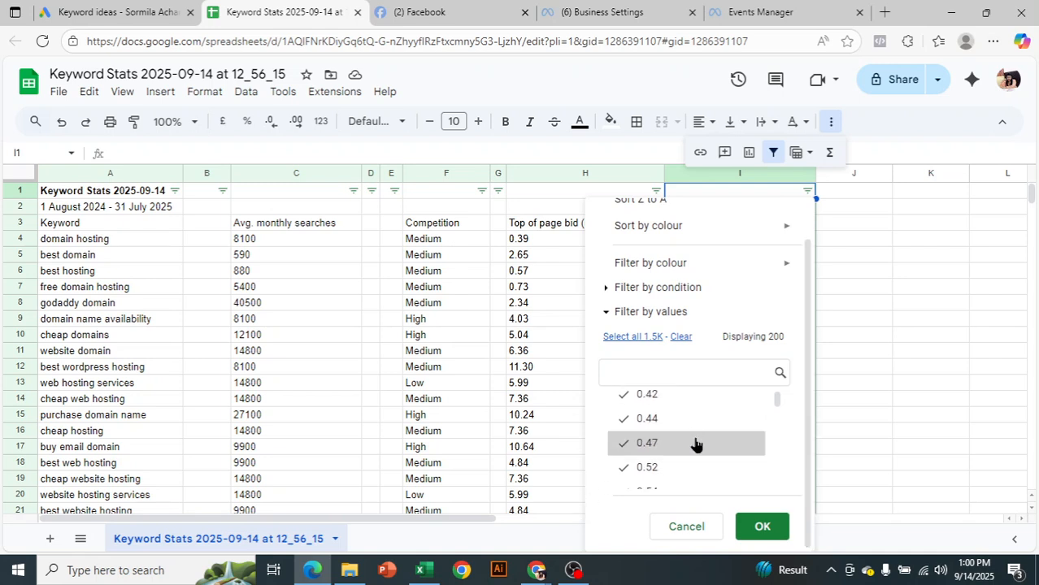
scroll(690, 454, down, 10)
click(675, 468)
scroll(675, 469, down, 1)
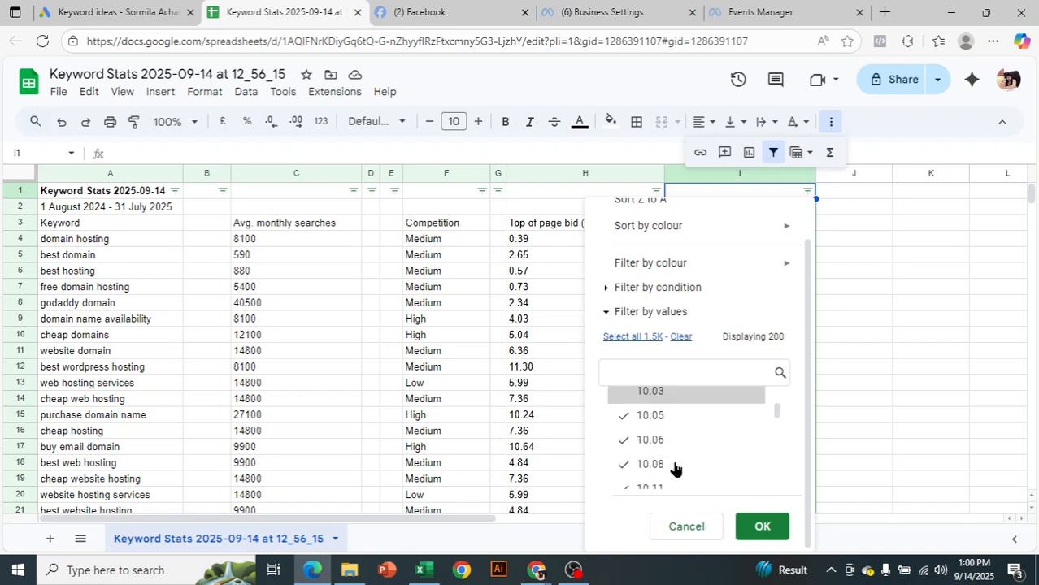
click(677, 417)
click(677, 443)
click(680, 464)
scroll(680, 462, down, 1)
click(681, 413)
click(684, 438)
click(687, 461)
click(687, 486)
scroll(665, 456, down, 1)
click(668, 433)
click(675, 458)
click(679, 482)
scroll(688, 448, down, 1)
scroll(683, 431, down, 1)
click(670, 406)
click(681, 430)
click(683, 454)
scroll(675, 439, up, 1)
click(672, 431)
click(676, 453)
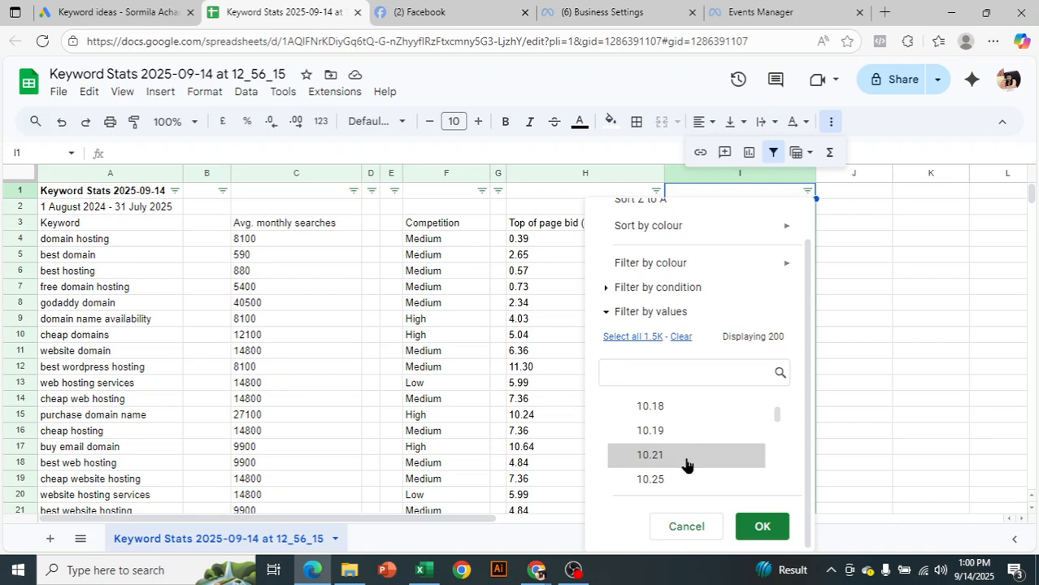
click(689, 480)
scroll(690, 481, down, 4)
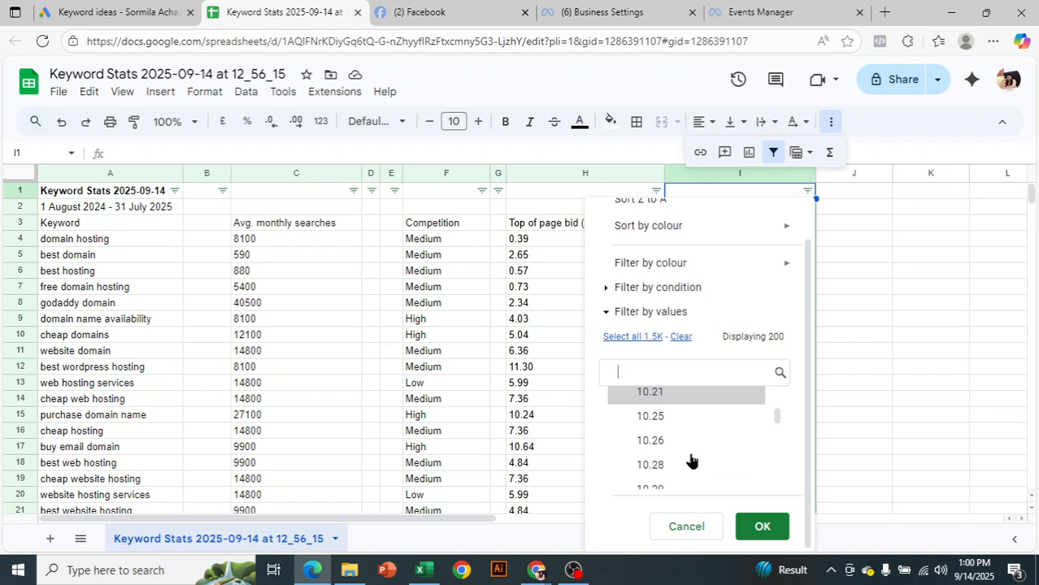
click(702, 431)
click(702, 448)
click(702, 474)
scroll(696, 444, up, 1)
scroll(696, 444, down, 6)
click(668, 415)
click(669, 391)
click(683, 440)
click(690, 464)
click(691, 486)
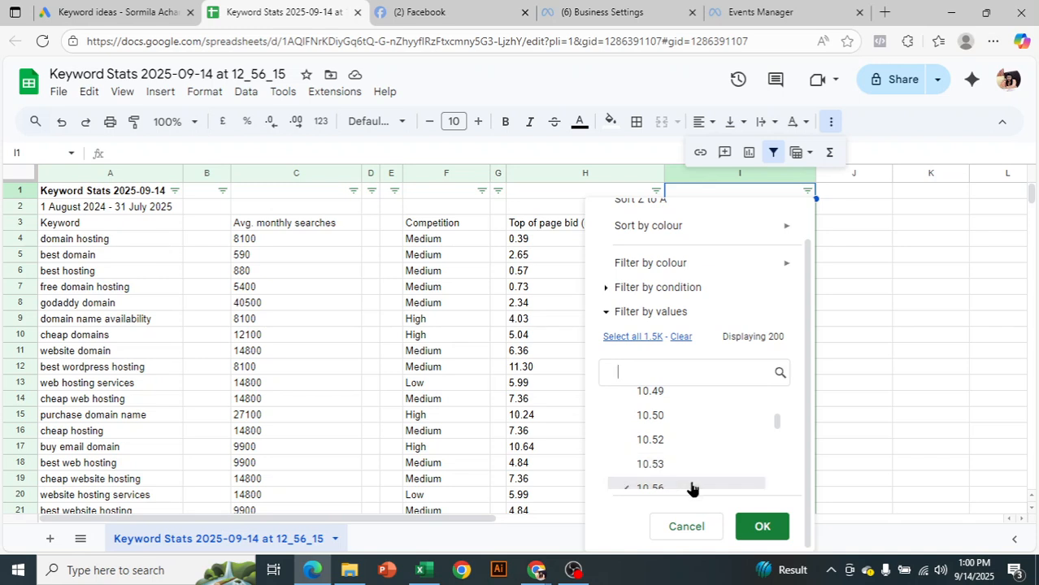
scroll(684, 458, down, 1)
click(682, 444)
click(681, 469)
click(687, 488)
scroll(687, 462, down, 1)
click(668, 434)
click(680, 460)
click(690, 486)
scroll(690, 453, down, 1)
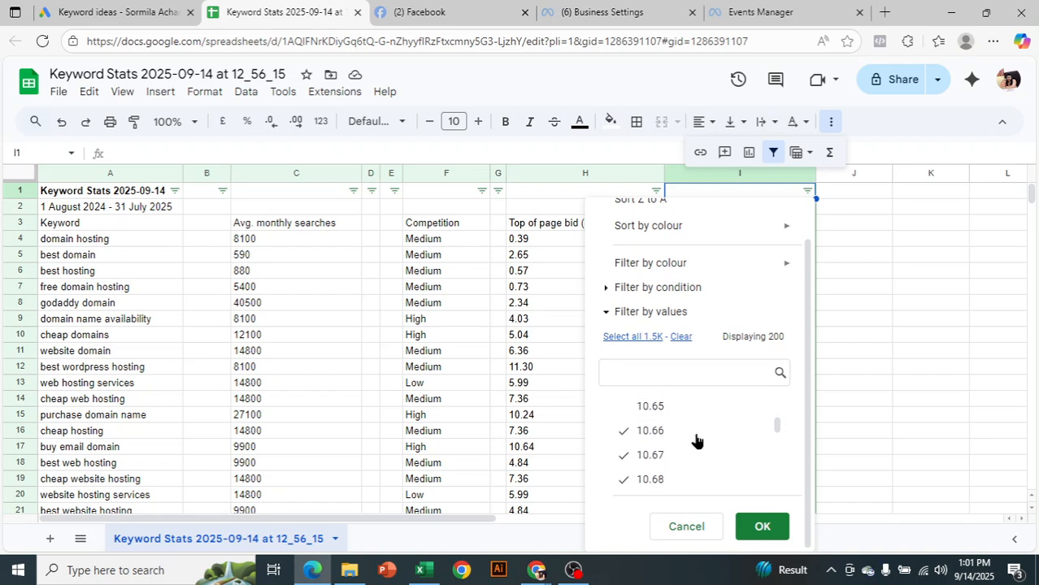
click(689, 448)
click(693, 460)
click(697, 482)
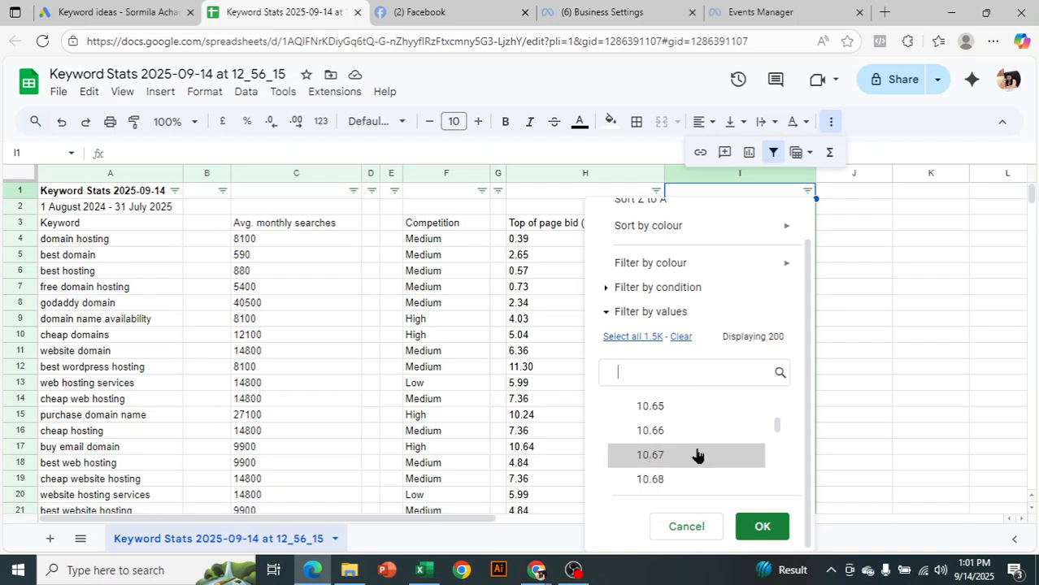
scroll(697, 456, down, 1)
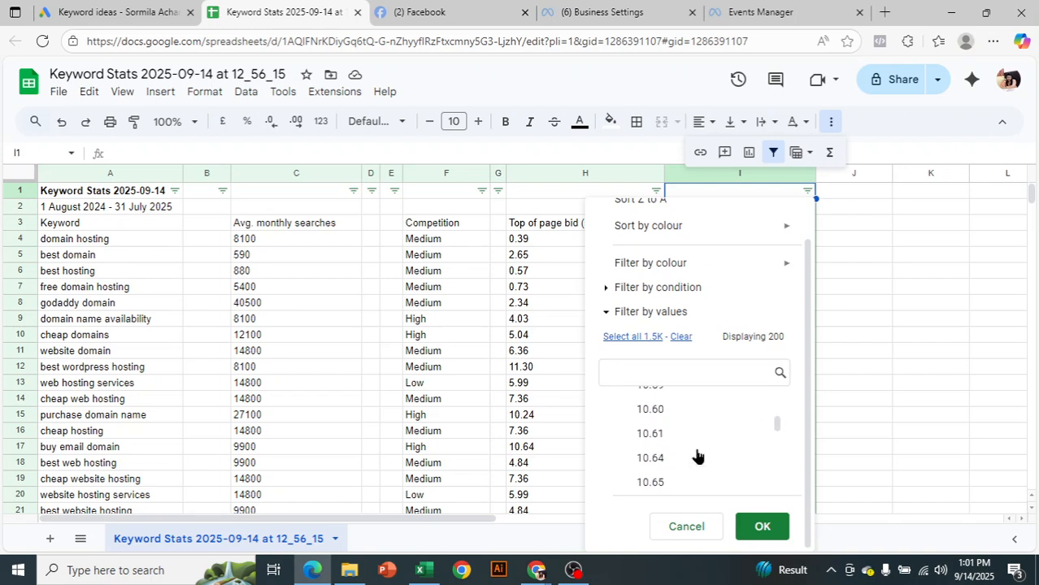
click(674, 430)
click(683, 455)
click(689, 480)
scroll(689, 448, down, 1)
click(691, 451)
click(679, 431)
click(695, 472)
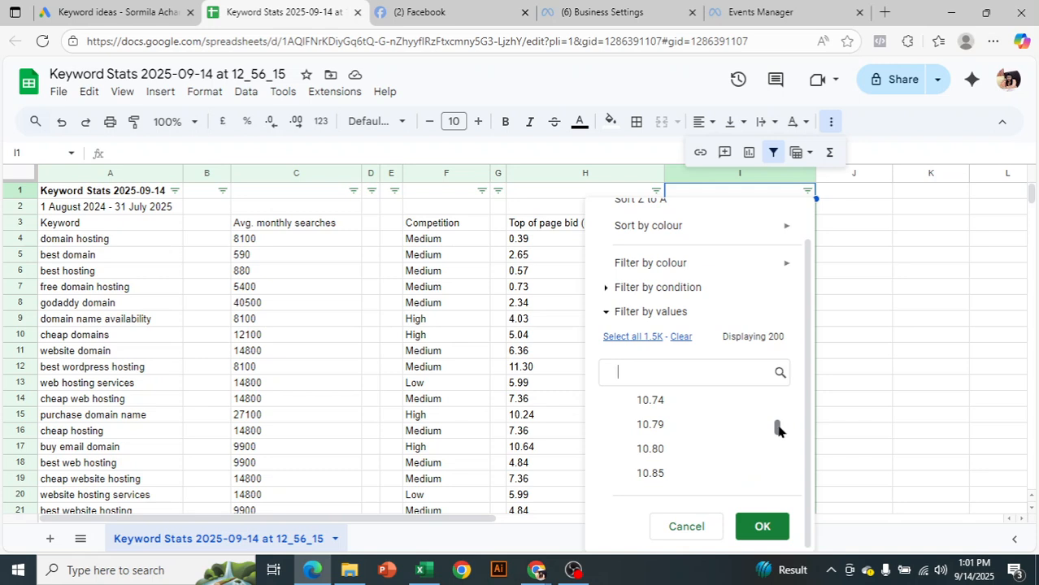
Search the filter values for 10, clear the search, and apply the value filter to the high range bid column.
drag(777, 429, 791, 494)
click(686, 372)
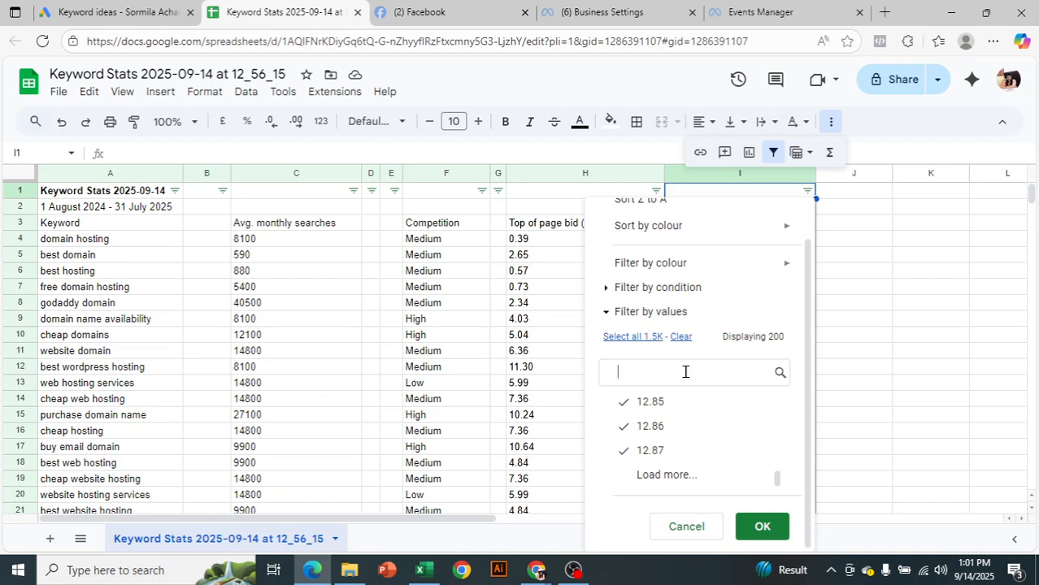
text(10)
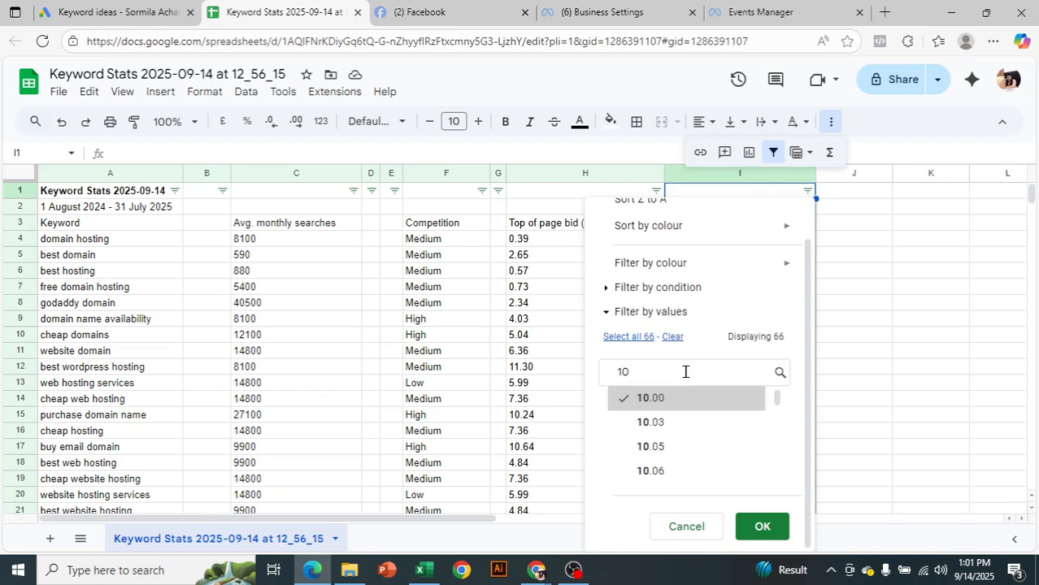
key(BackSpace)
key(BackSpace)
scroll(707, 460, down, 3)
scroll(709, 460, up, 3)
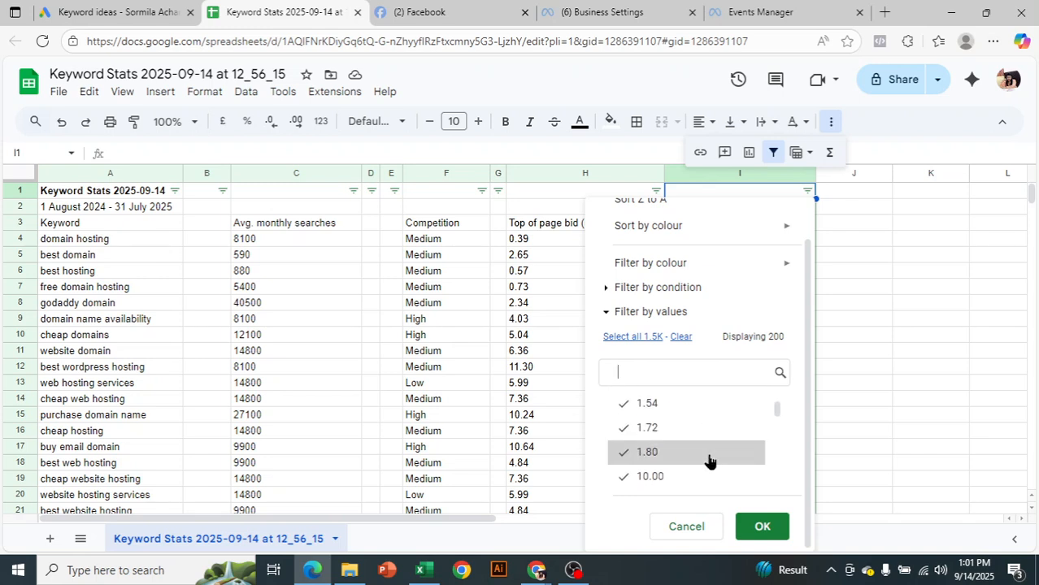
click(771, 529)
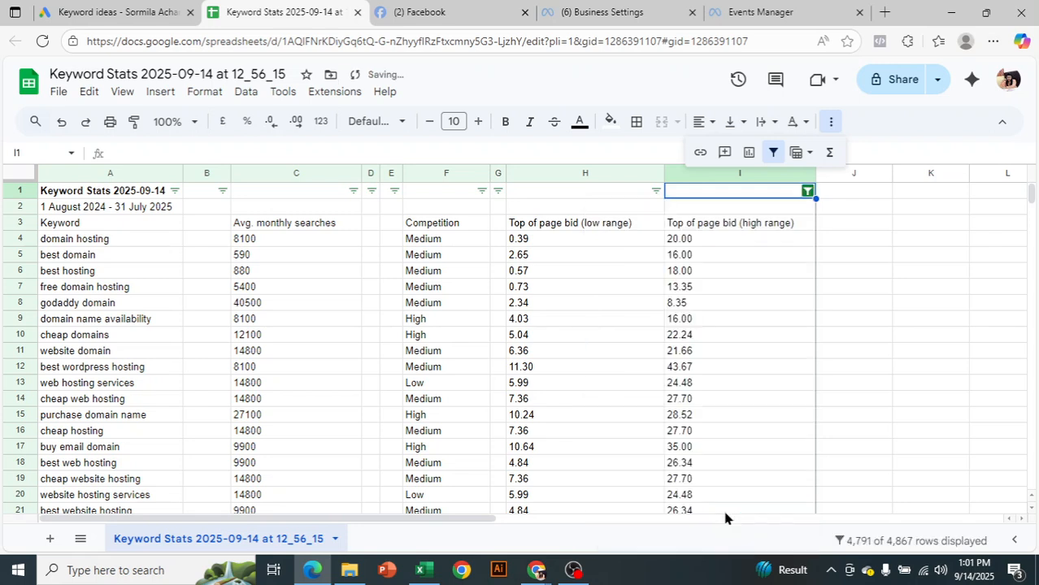
Check the filtered rows of high range bids and undo the value filter on that column.
click(899, 283)
click(728, 274)
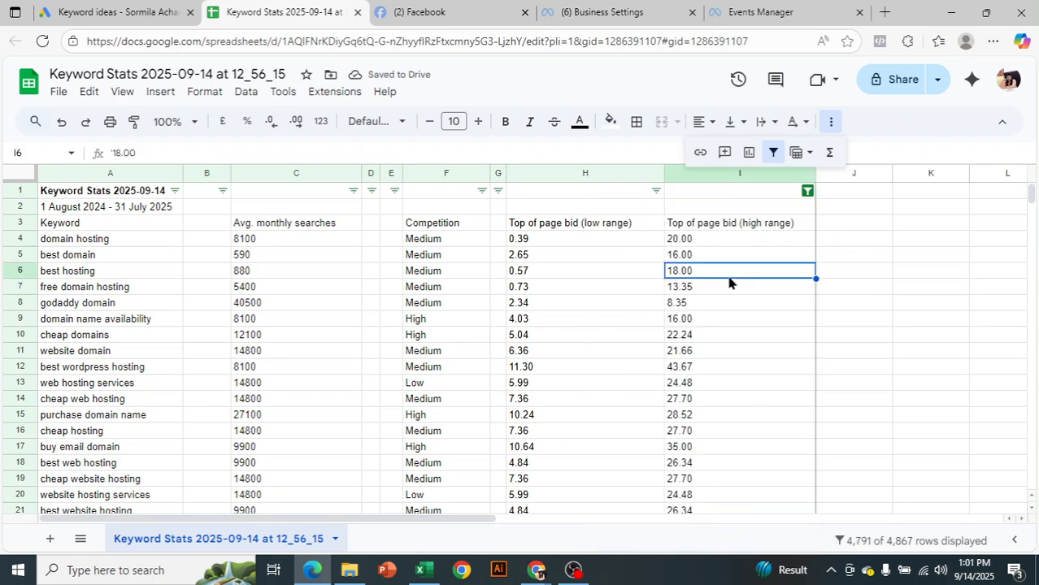
click(732, 237)
scroll(734, 343, down, 2)
scroll(737, 350, down, 11)
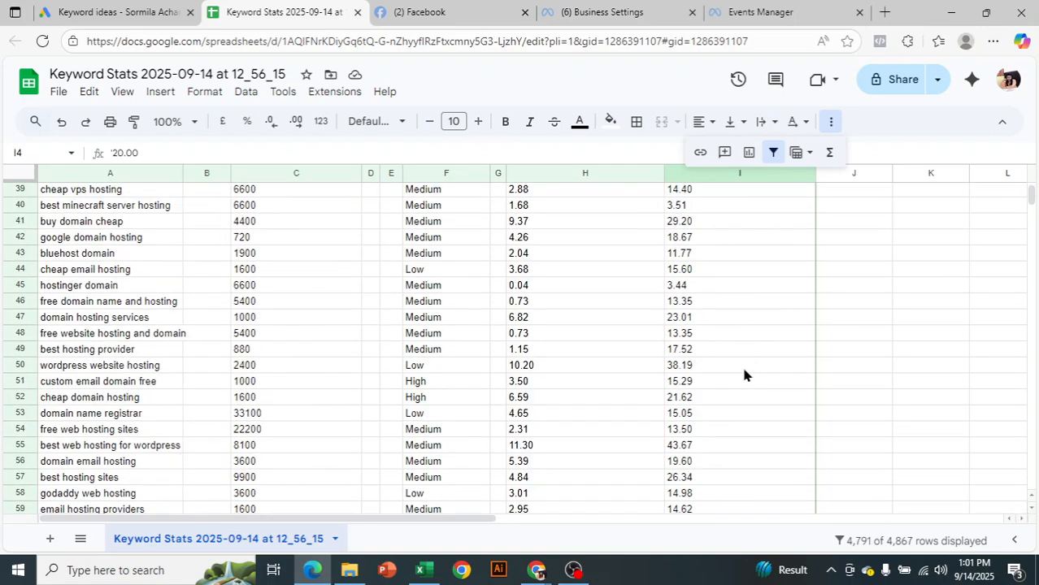
scroll(747, 382, down, 2)
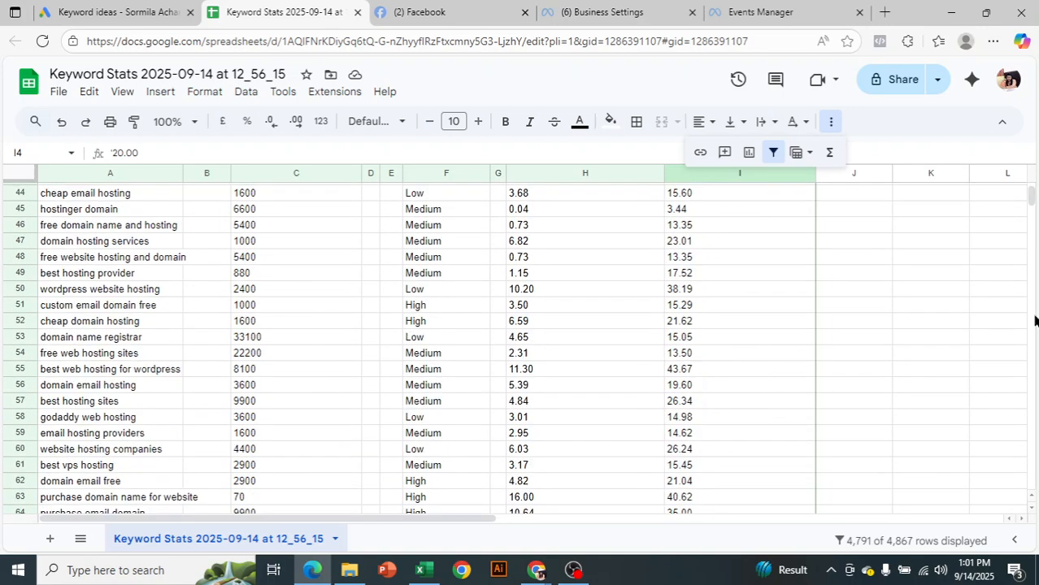
drag(1031, 195, 1036, 128)
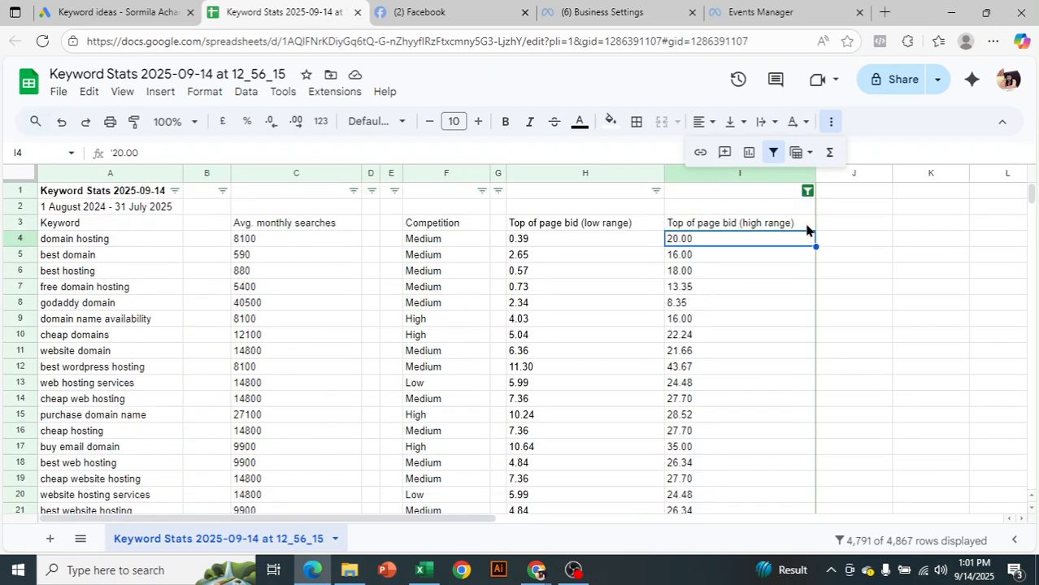
key(ctrl+z)
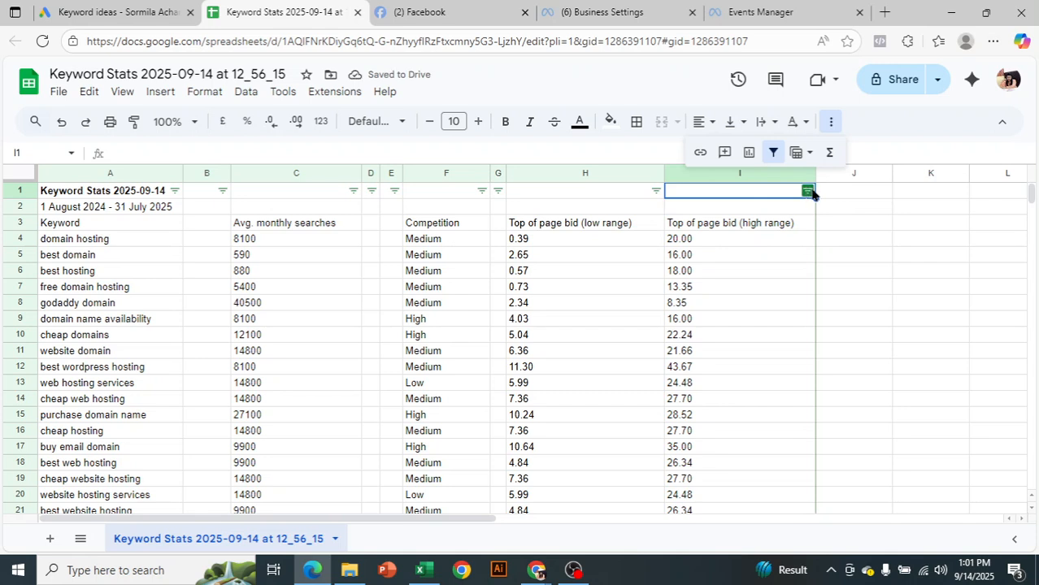
Set up a condition filter on the Top of page bid (high range) column for values greater than 15.
click(807, 191)
drag(810, 212, 810, 226)
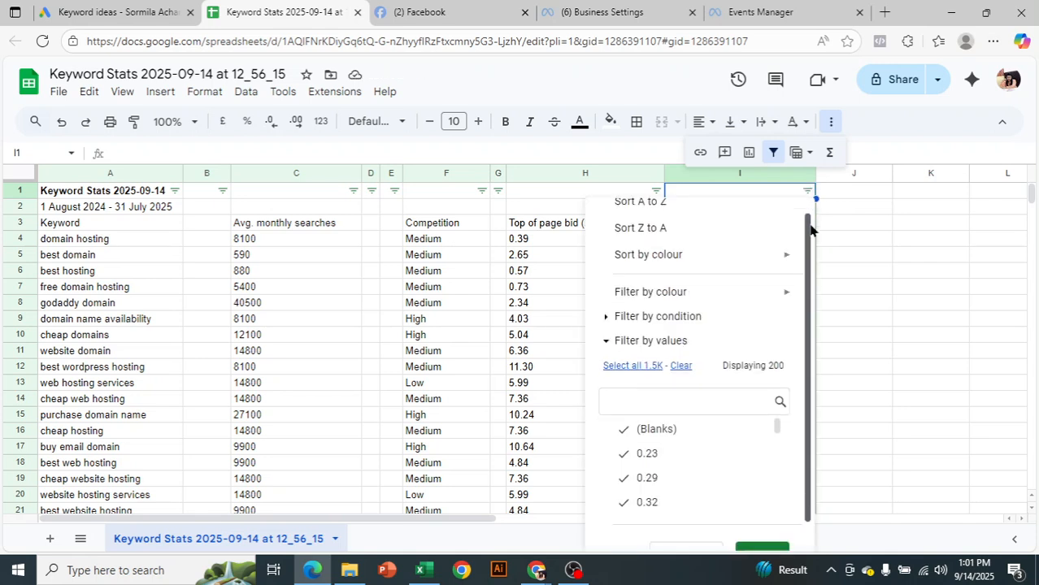
click(601, 317)
click(648, 341)
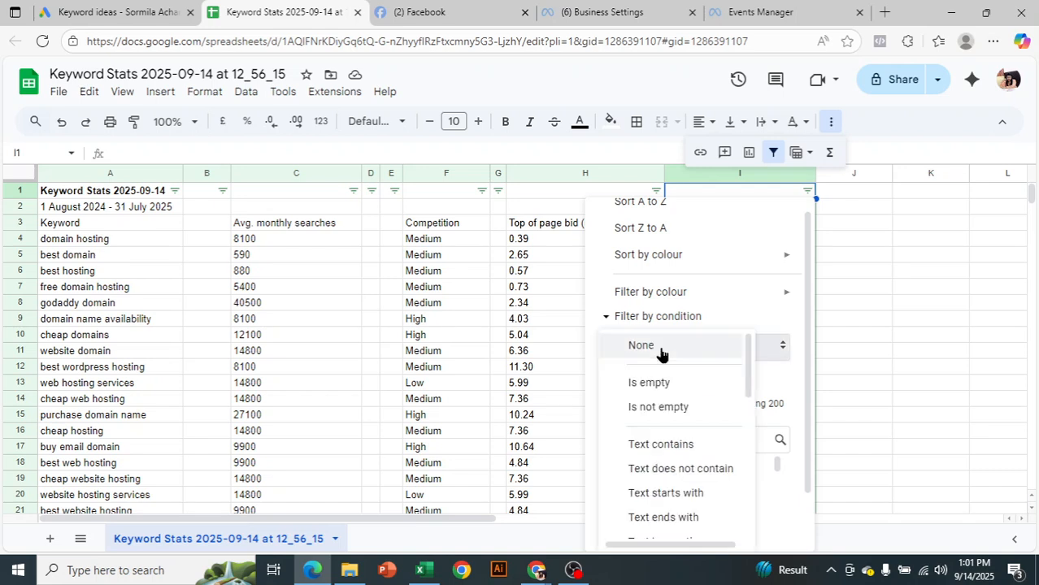
drag(749, 373, 764, 465)
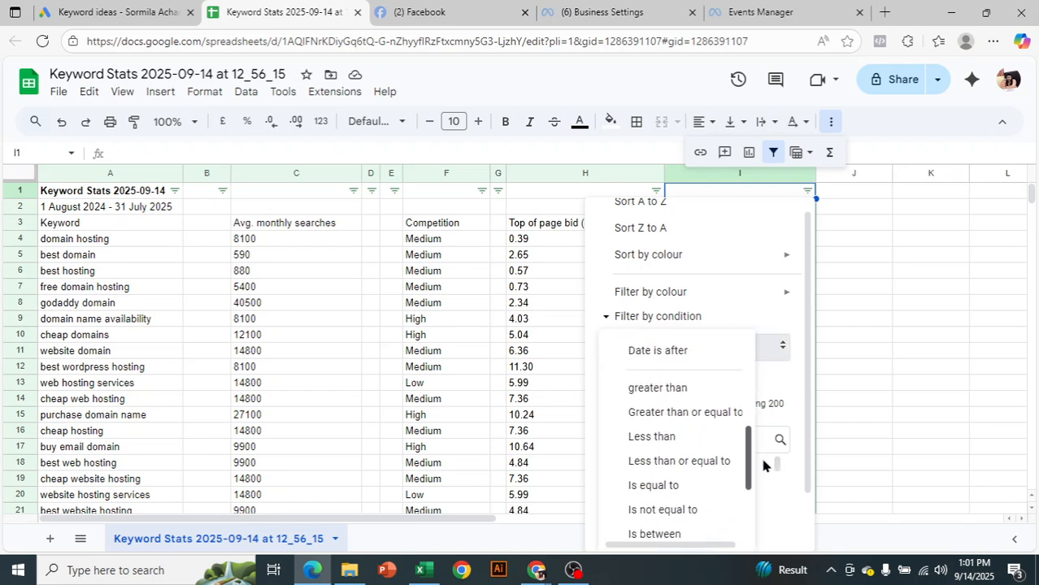
click(692, 389)
click(674, 387)
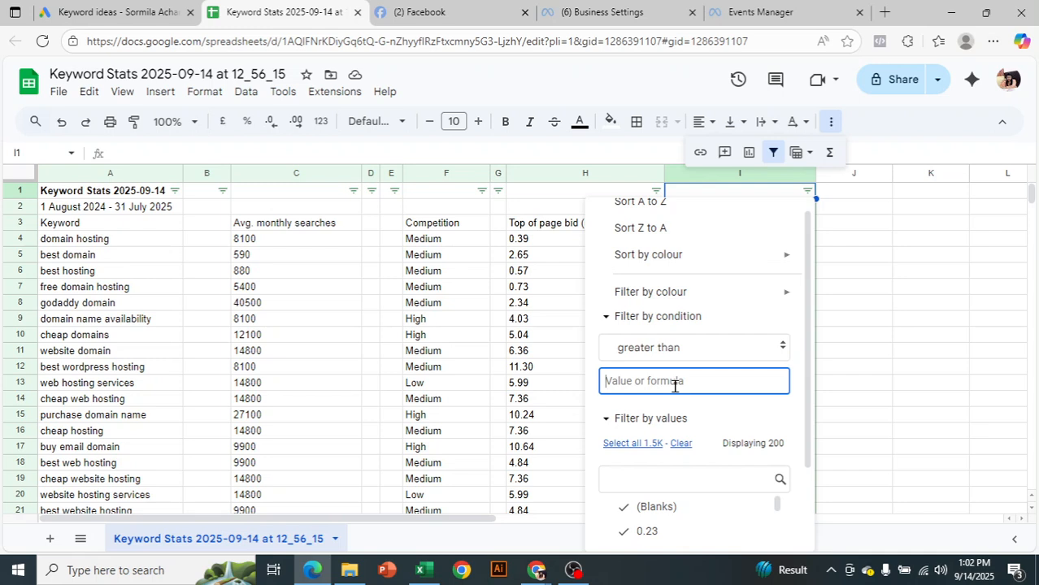
text(10)
key(BackSpace)
key(BackSpace)
text(15)
scroll(720, 425, down, 1)
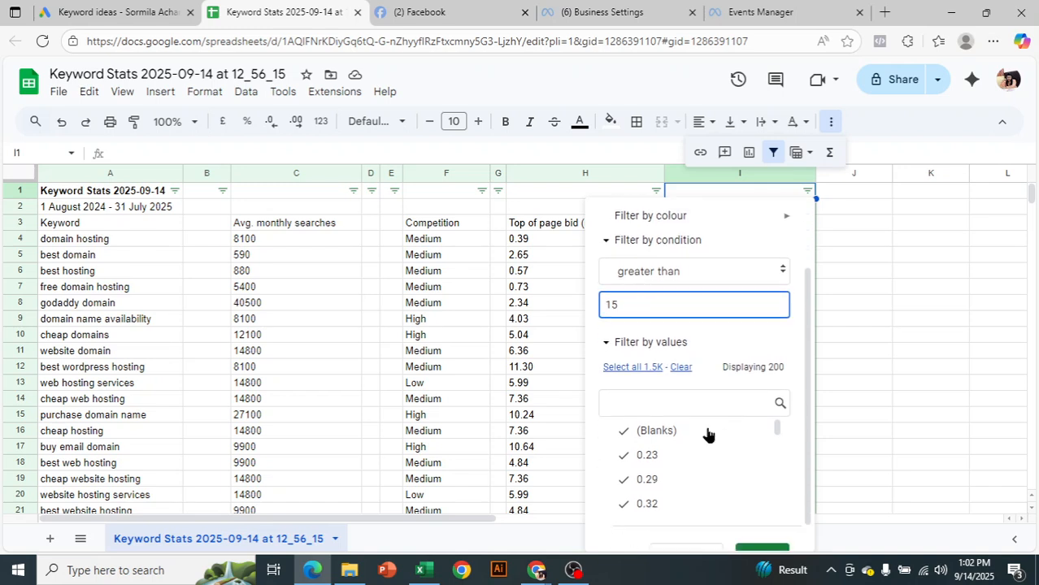
Change the high range bid condition to greater than or equal to 15, apply the filter, and undo it.
click(687, 279)
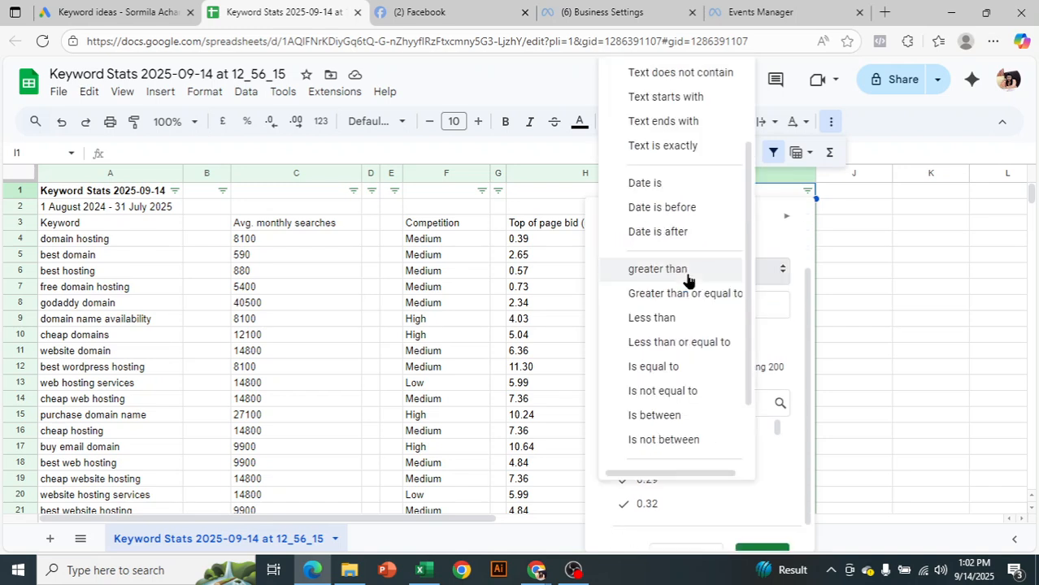
click(696, 293)
click(643, 303)
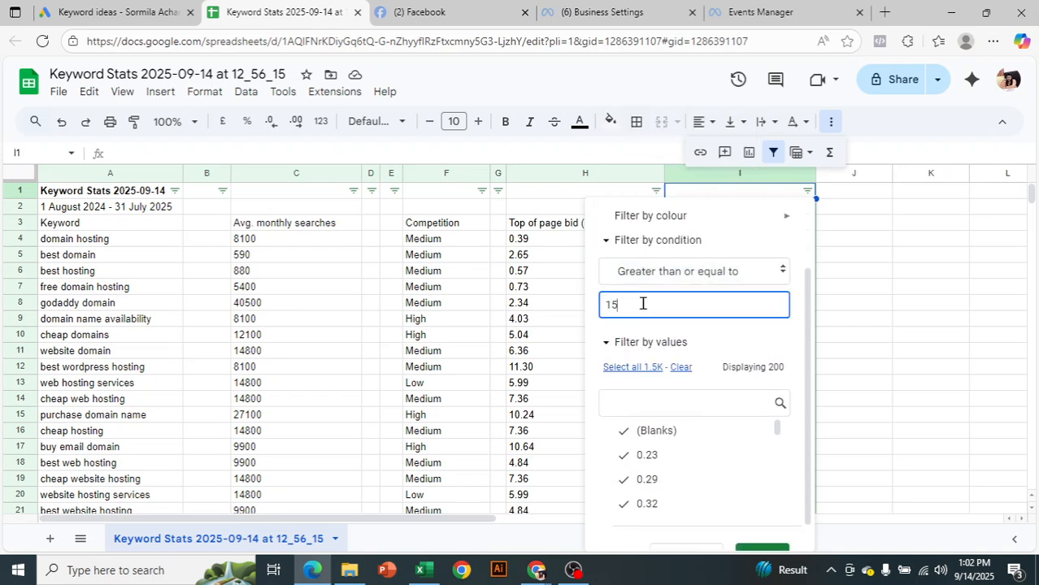
scroll(699, 506, down, 1)
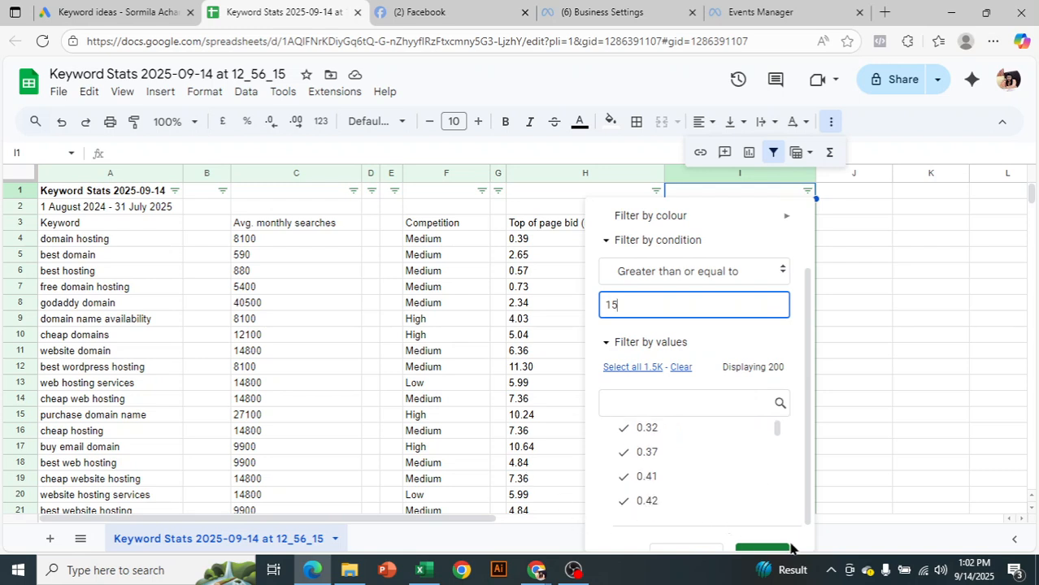
click(761, 550)
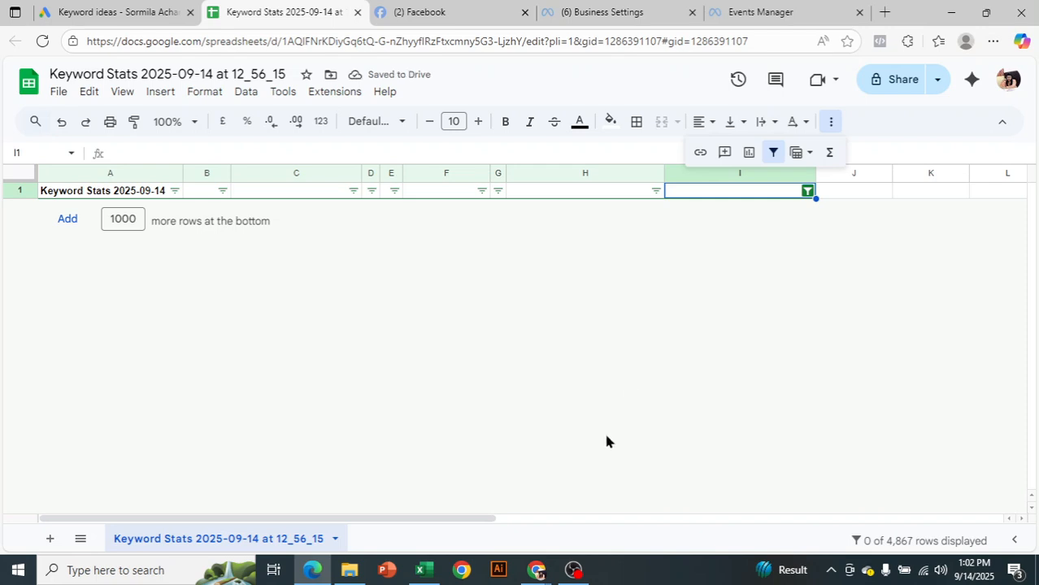
key(ctrl+z)
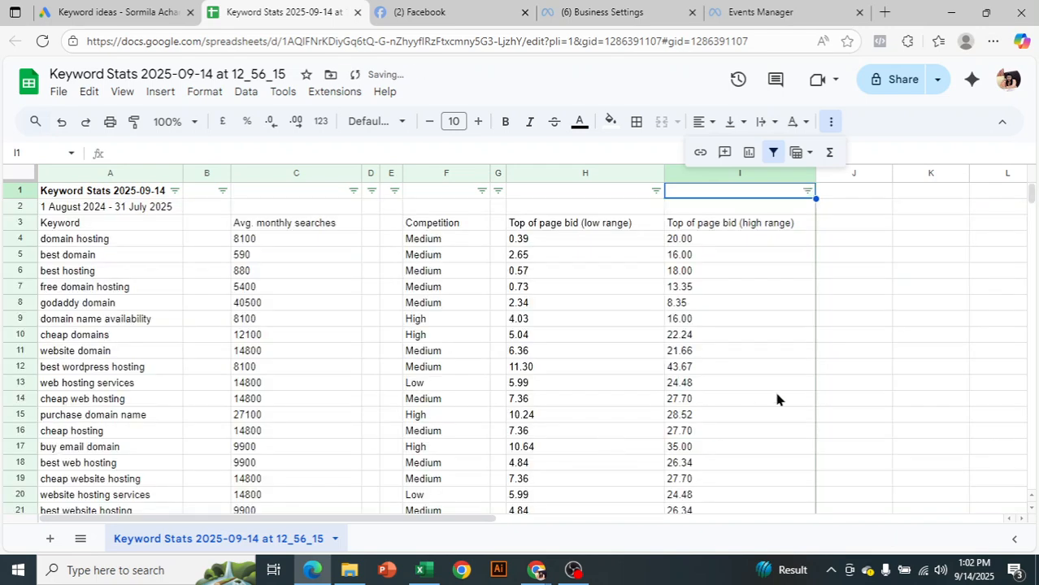
click(878, 367)
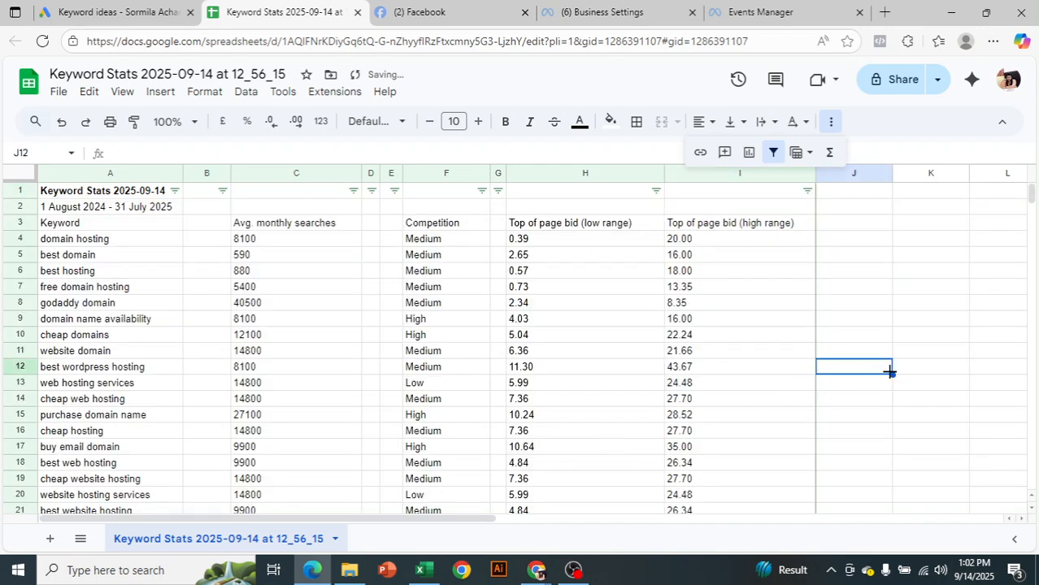
click(41, 225)
shift+click(794, 468)
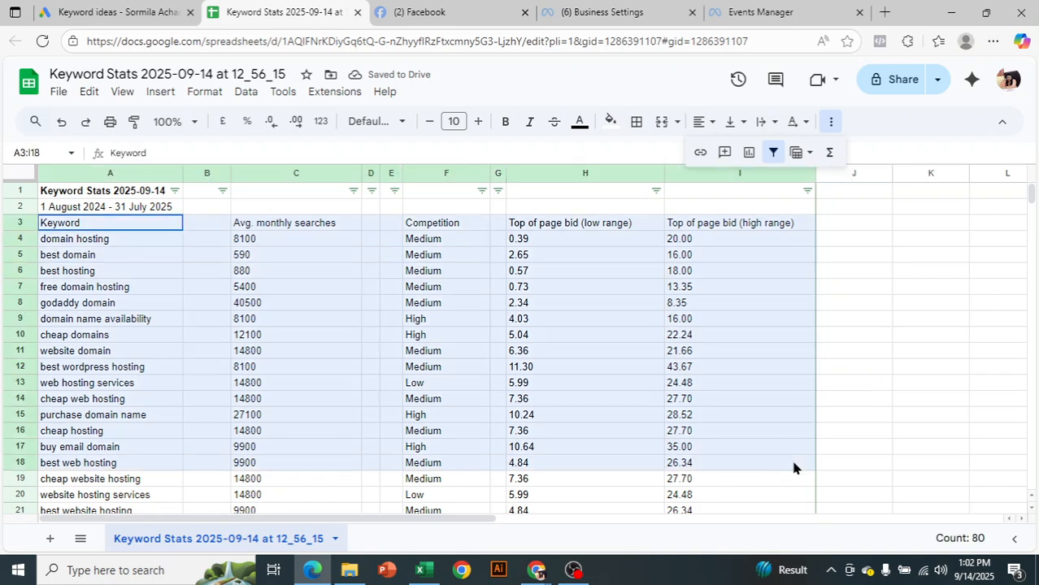
click(921, 369)
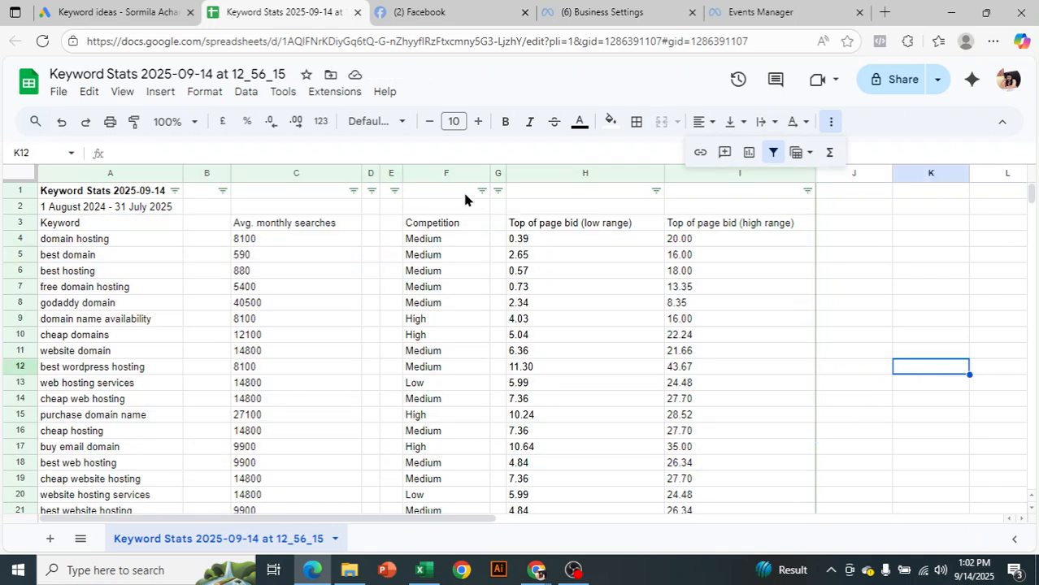
Filter the Competition column by values so that only Low remains ticked, and apply the filter.
click(481, 192)
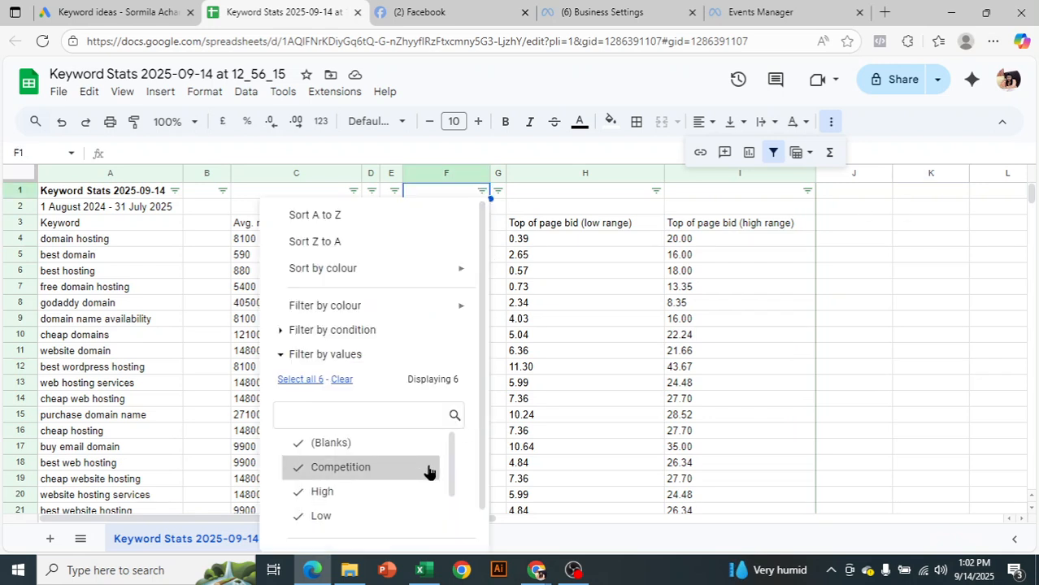
drag(451, 488, 426, 460)
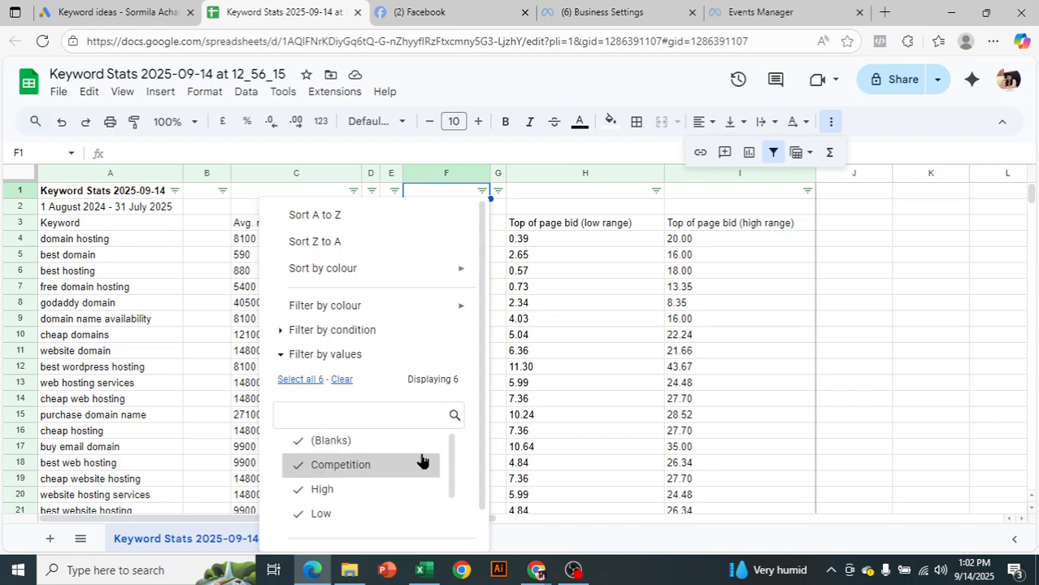
click(383, 446)
click(385, 464)
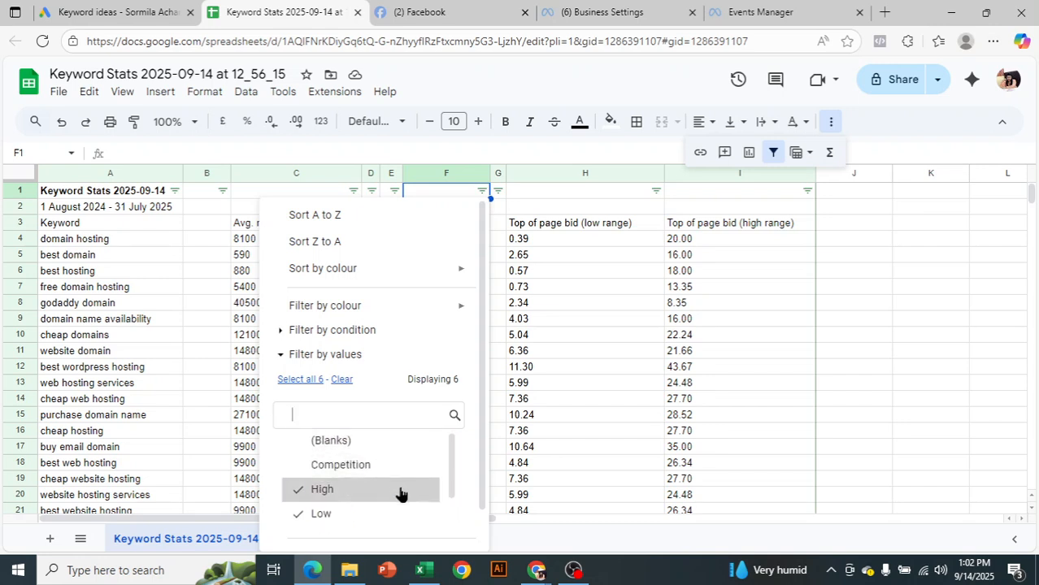
drag(453, 476, 456, 504)
click(393, 493)
click(395, 517)
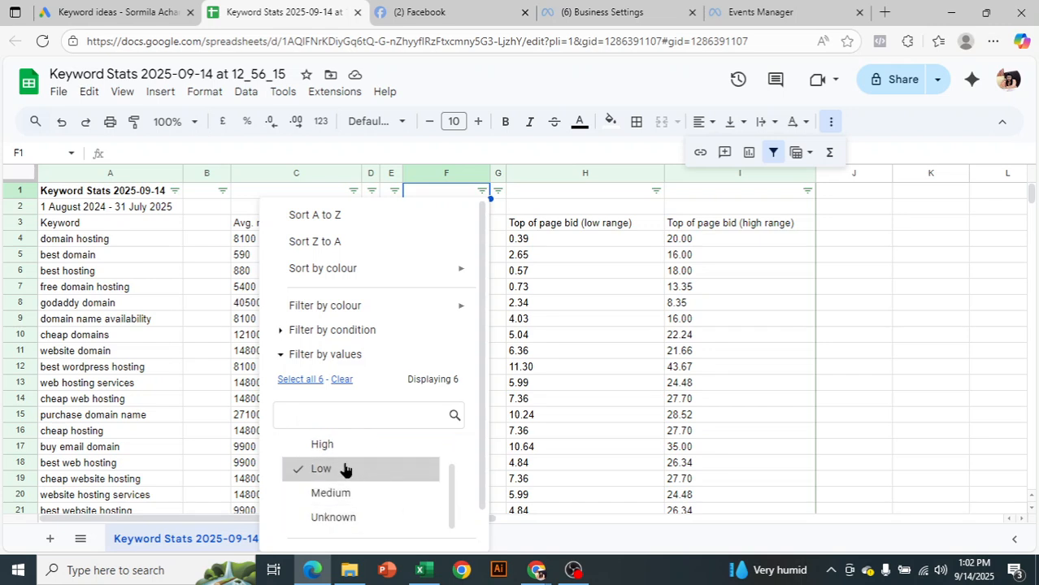
scroll(473, 482, down, 1)
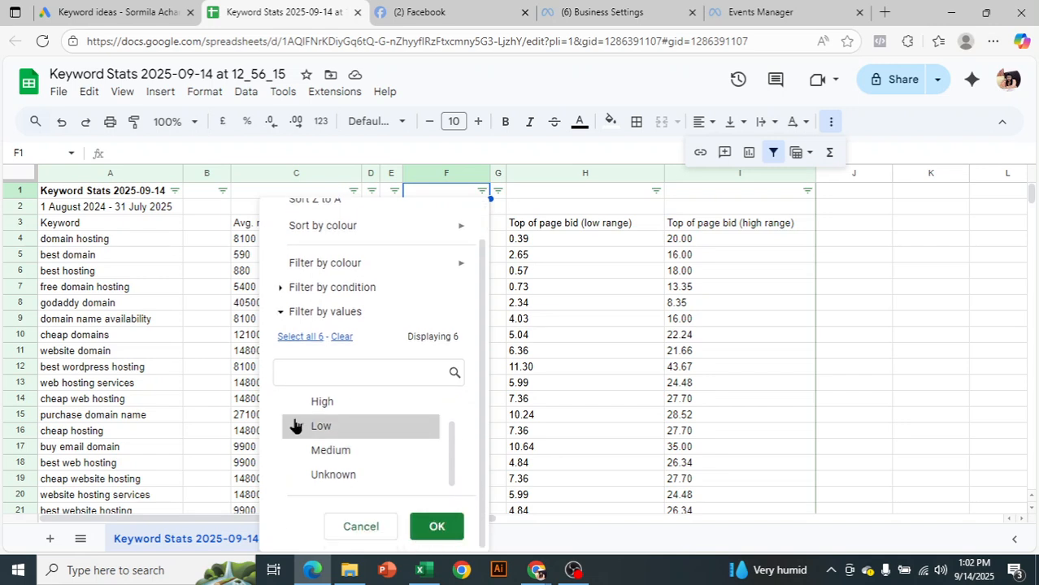
click(439, 527)
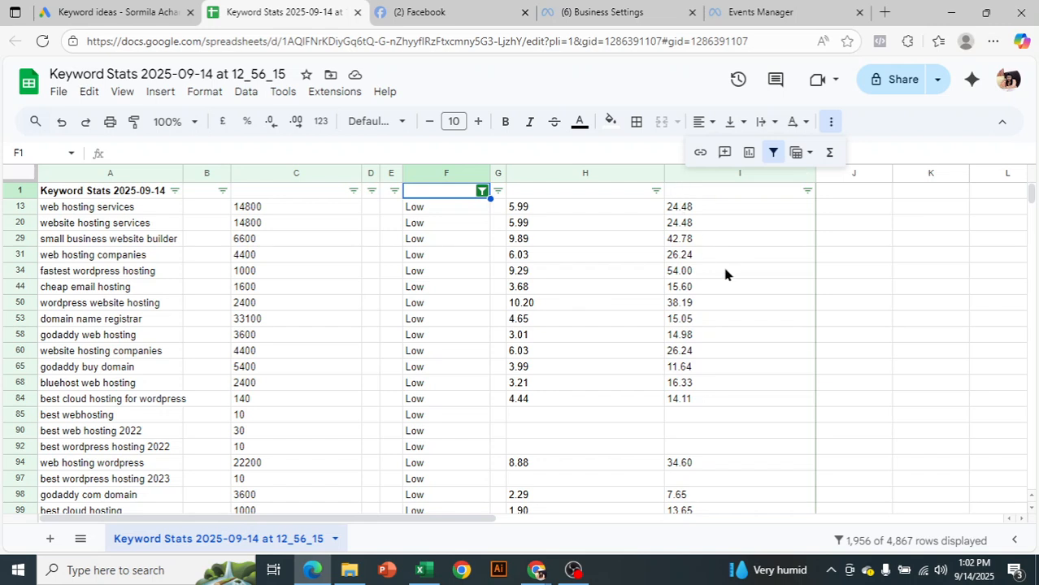
Select the filtered low-competition rows across the Keyword to Competition columns, range A20:F97.
click(42, 224)
drag(326, 334, 449, 488)
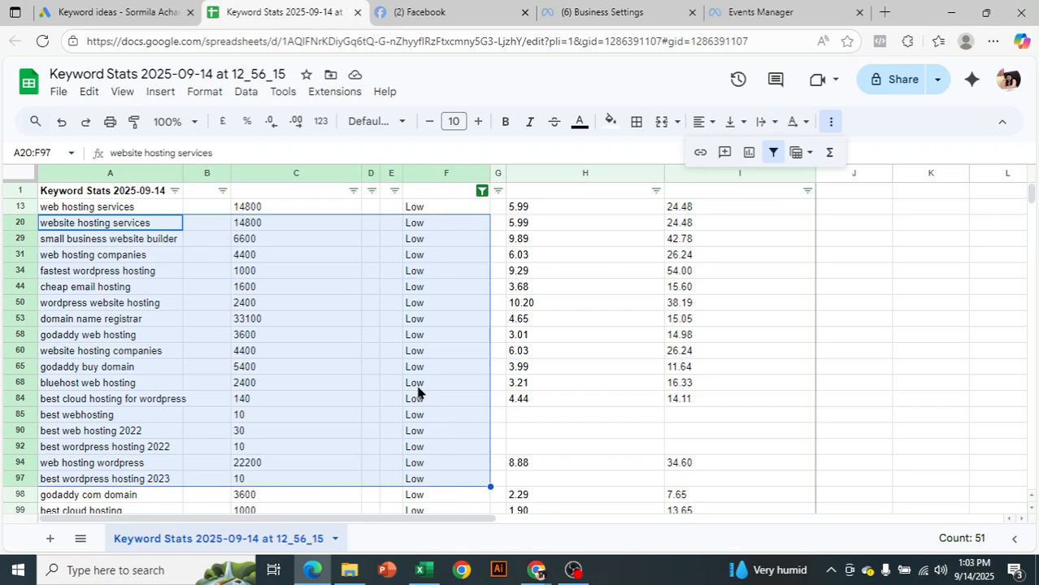